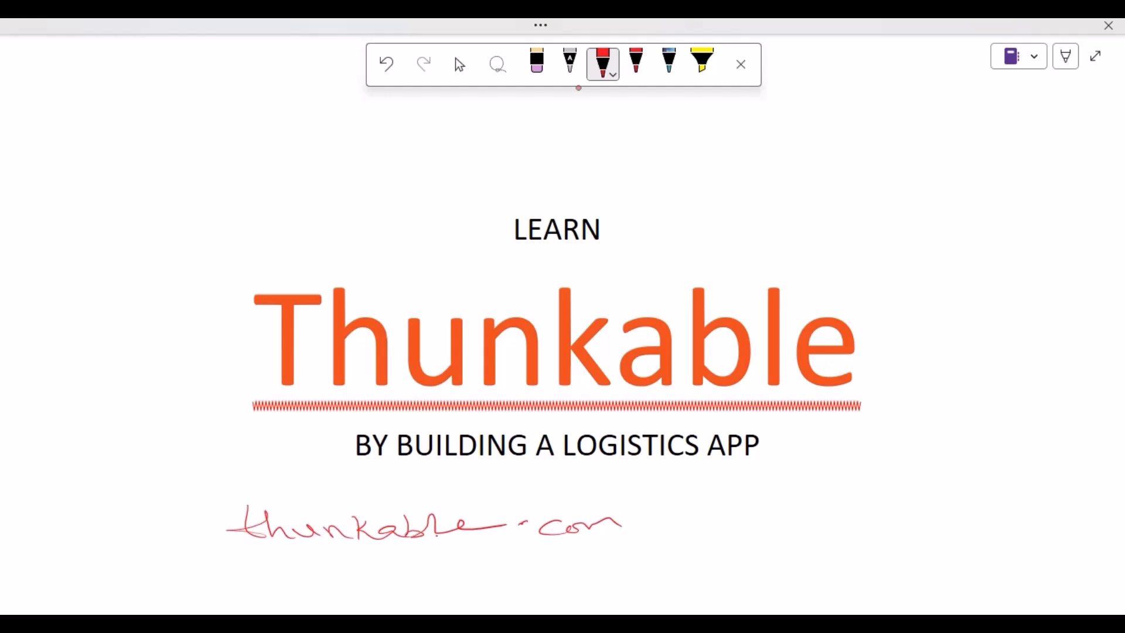
Step: Complete the red handwritten "thunkable.com" and write "Idea → All in one Store" below it in black ink
{"action": "left_click_drag", "start_coordinate": [622, 523], "coordinate": [647, 533]}
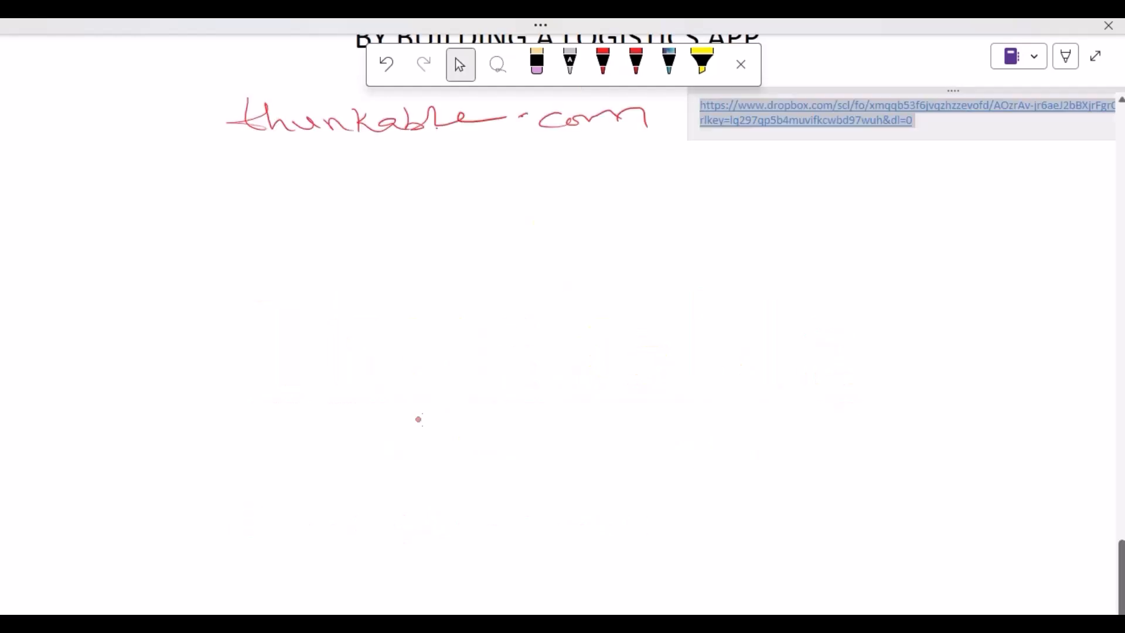
{"action": "left_click", "coordinate": [603, 63]}
{"action": "left_click", "coordinate": [606, 69]}
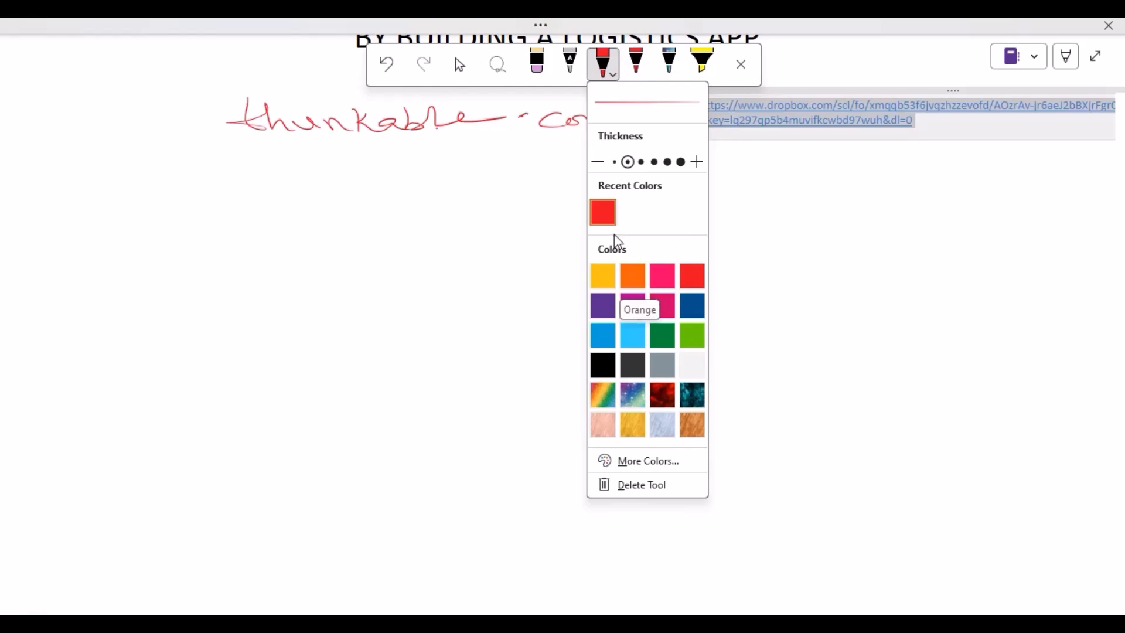
{"action": "left_click", "coordinate": [604, 366]}
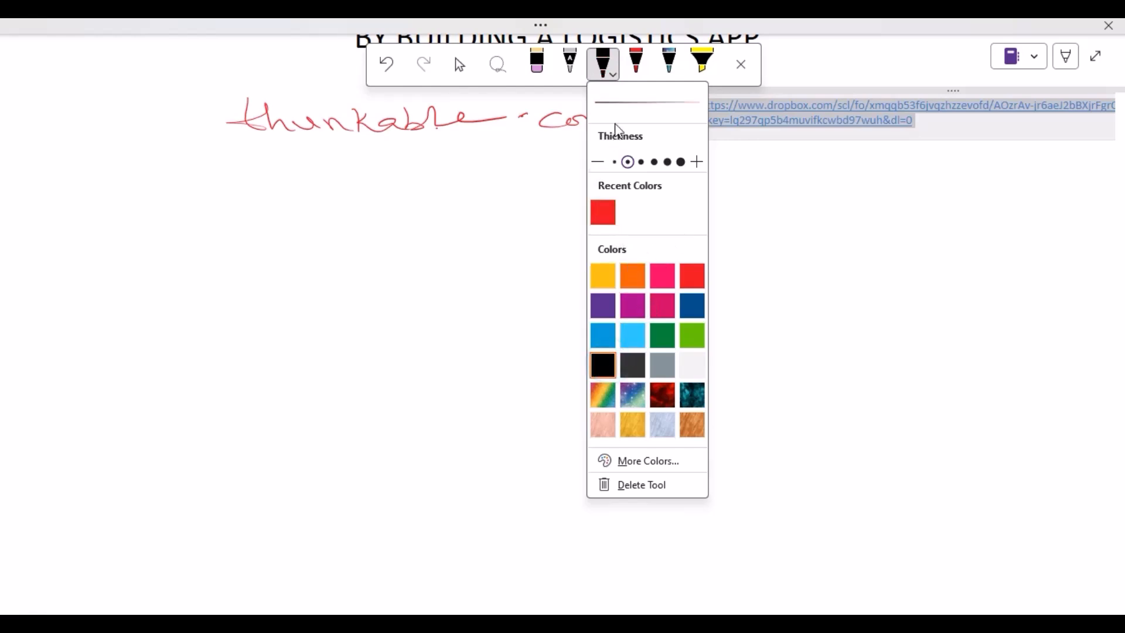
{"action": "left_click", "coordinate": [591, 65]}
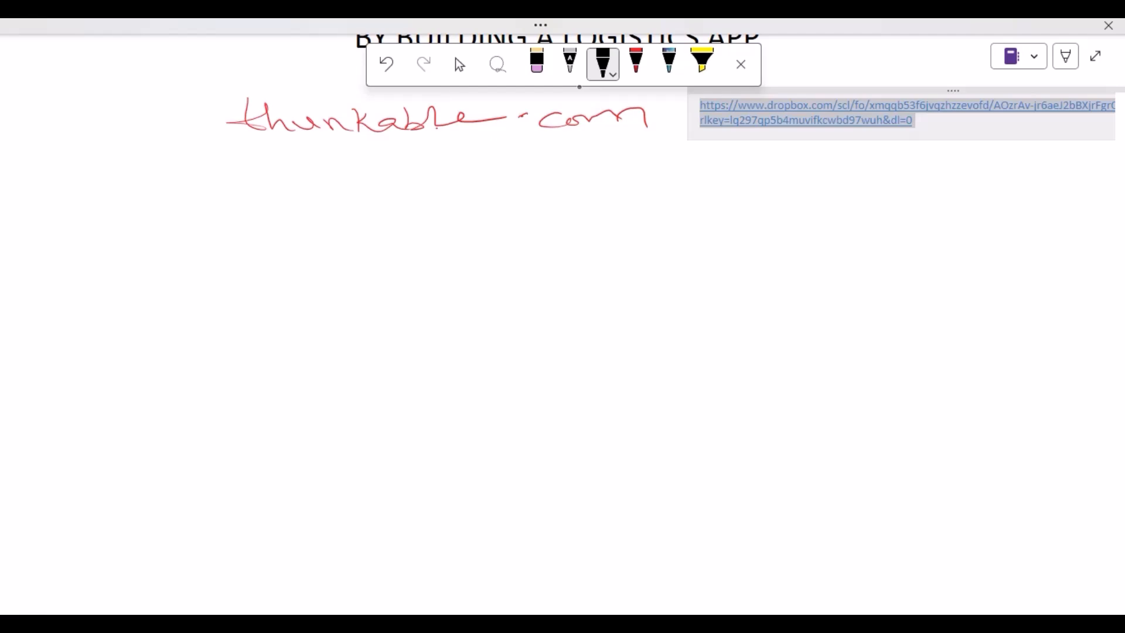
{"action": "mouse_move", "coordinate": [123, 202]}
{"action": "left_mouse_down"}
{"action": "mouse_move", "coordinate": [119, 237]}
{"action": "mouse_move", "coordinate": [314, 219]}
{"action": "left_mouse_up"}
{"action": "mouse_move", "coordinate": [301, 212]}
{"action": "left_mouse_down"}
{"action": "mouse_move", "coordinate": [316, 218]}
{"action": "mouse_move", "coordinate": [301, 227]}
{"action": "mouse_move", "coordinate": [362, 234]}
{"action": "mouse_move", "coordinate": [364, 221]}
{"action": "left_mouse_up"}
{"action": "mouse_move", "coordinate": [373, 210]}
{"action": "left_mouse_down"}
{"action": "mouse_move", "coordinate": [374, 237]}
{"action": "mouse_move", "coordinate": [386, 239]}
{"action": "left_mouse_up"}
{"action": "mouse_move", "coordinate": [420, 224]}
{"action": "left_mouse_down"}
{"action": "mouse_move", "coordinate": [421, 233]}
{"action": "mouse_move", "coordinate": [515, 215]}
{"action": "mouse_move", "coordinate": [597, 218]}
{"action": "left_mouse_up"}
{"action": "mouse_move", "coordinate": [656, 198]}
{"action": "left_mouse_down"}
{"action": "mouse_move", "coordinate": [622, 199]}
{"action": "mouse_move", "coordinate": [628, 221]}
{"action": "left_mouse_up"}
{"action": "mouse_move", "coordinate": [665, 188]}
{"action": "left_mouse_down"}
{"action": "mouse_move", "coordinate": [671, 217]}
{"action": "mouse_move", "coordinate": [761, 199]}
{"action": "mouse_move", "coordinate": [802, 208]}
{"action": "left_mouse_up"}
{"action": "left_click_drag", "start_coordinate": [676, 214], "coordinate": [709, 206]}
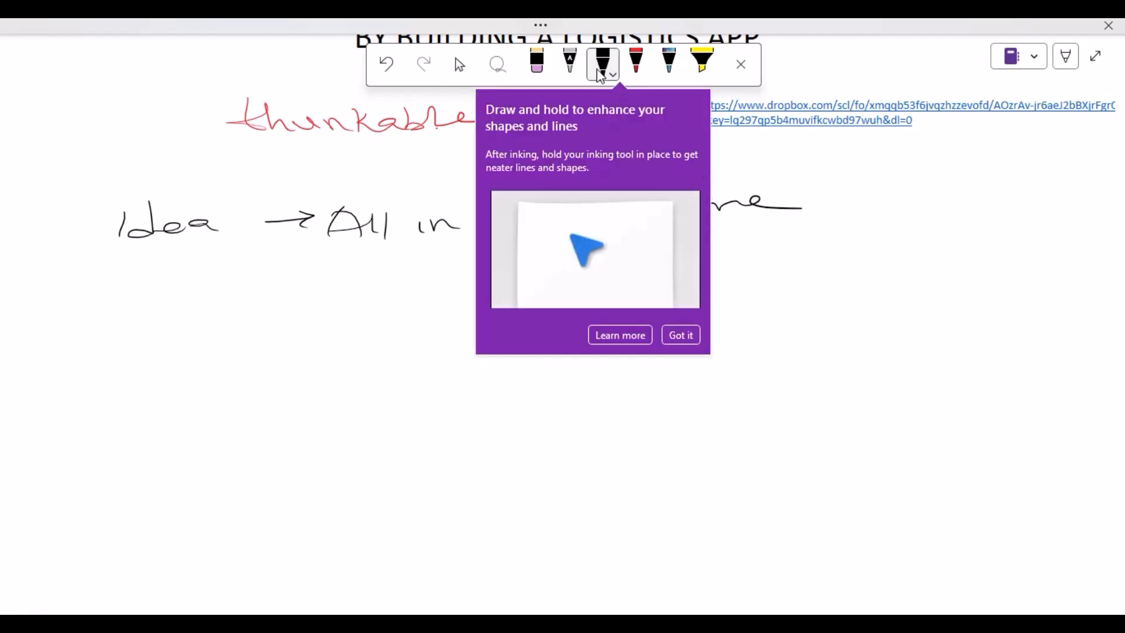
Step: Draw a tall box below the idea line and handwrite "Authentication" inside it
{"action": "left_click", "coordinate": [602, 75]}
{"action": "left_click", "coordinate": [609, 69]}
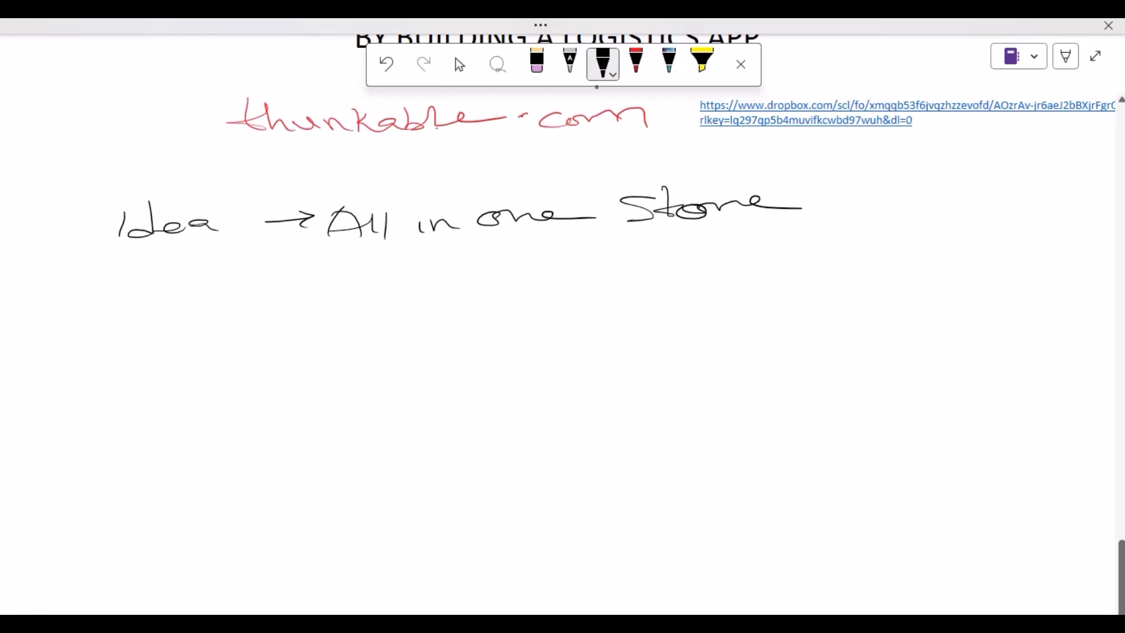
{"action": "mouse_move", "coordinate": [104, 314]}
{"action": "left_mouse_down"}
{"action": "mouse_move", "coordinate": [196, 307]}
{"action": "mouse_move", "coordinate": [269, 345]}
{"action": "mouse_move", "coordinate": [279, 479]}
{"action": "mouse_move", "coordinate": [153, 522]}
{"action": "mouse_move", "coordinate": [80, 495]}
{"action": "mouse_move", "coordinate": [82, 387]}
{"action": "mouse_move", "coordinate": [96, 324]}
{"action": "mouse_move", "coordinate": [116, 314]}
{"action": "left_mouse_up"}
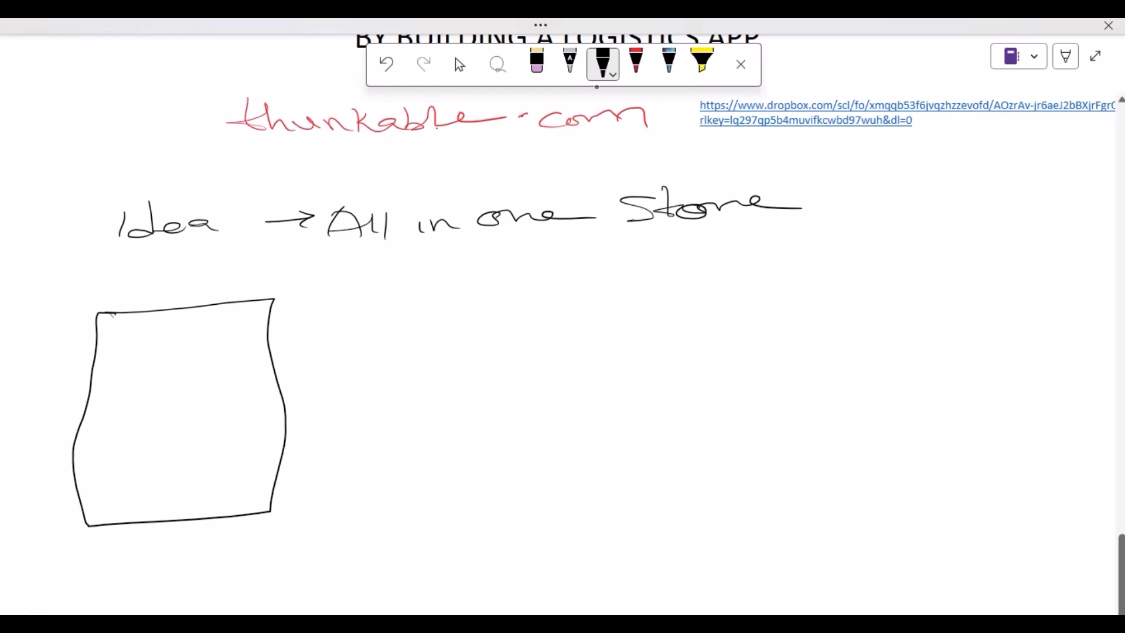
{"action": "mouse_move", "coordinate": [109, 443]}
{"action": "left_mouse_down"}
{"action": "mouse_move", "coordinate": [163, 403]}
{"action": "mouse_move", "coordinate": [185, 413]}
{"action": "mouse_move", "coordinate": [209, 380]}
{"action": "mouse_move", "coordinate": [266, 372]}
{"action": "left_mouse_up"}
{"action": "mouse_move", "coordinate": [146, 440]}
{"action": "left_mouse_down"}
{"action": "mouse_move", "coordinate": [162, 450]}
{"action": "mouse_move", "coordinate": [219, 434]}
{"action": "left_mouse_up"}
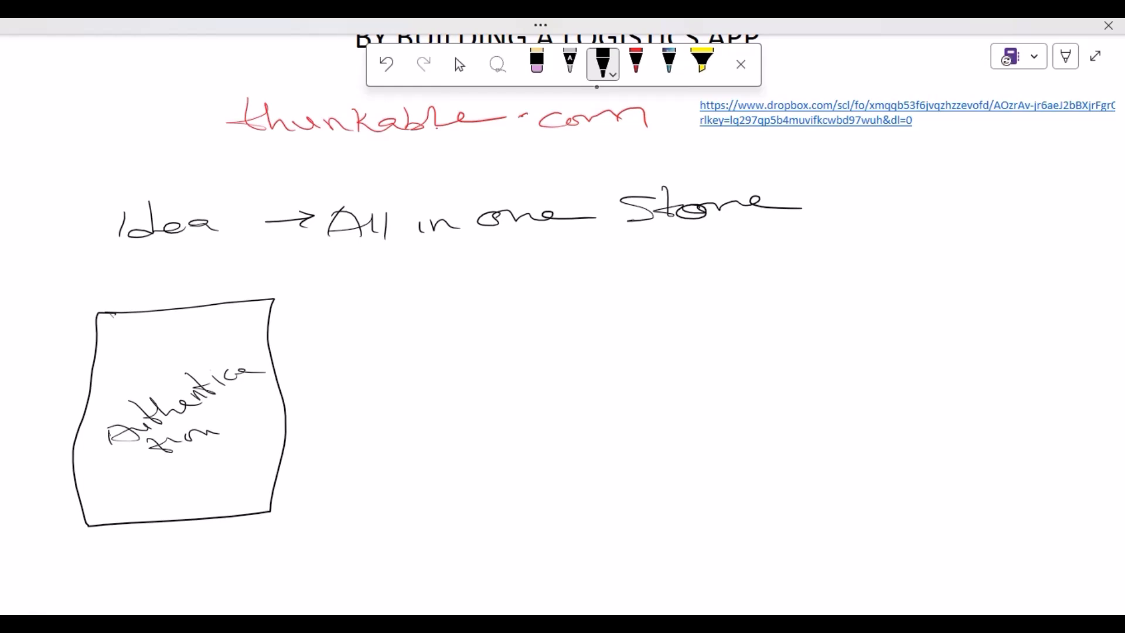
Step: Draw an arrow from the Authentication box to a second box and handwrite "List all products" inside it
{"action": "mouse_move", "coordinate": [351, 407]}
{"action": "left_mouse_down"}
{"action": "mouse_move", "coordinate": [458, 397]}
{"action": "mouse_move", "coordinate": [428, 415]}
{"action": "left_mouse_up"}
{"action": "mouse_move", "coordinate": [490, 281]}
{"action": "left_mouse_down"}
{"action": "mouse_move", "coordinate": [520, 431]}
{"action": "mouse_move", "coordinate": [503, 487]}
{"action": "mouse_move", "coordinate": [737, 495]}
{"action": "mouse_move", "coordinate": [720, 431]}
{"action": "mouse_move", "coordinate": [729, 324]}
{"action": "mouse_move", "coordinate": [711, 265]}
{"action": "mouse_move", "coordinate": [486, 282]}
{"action": "left_mouse_up"}
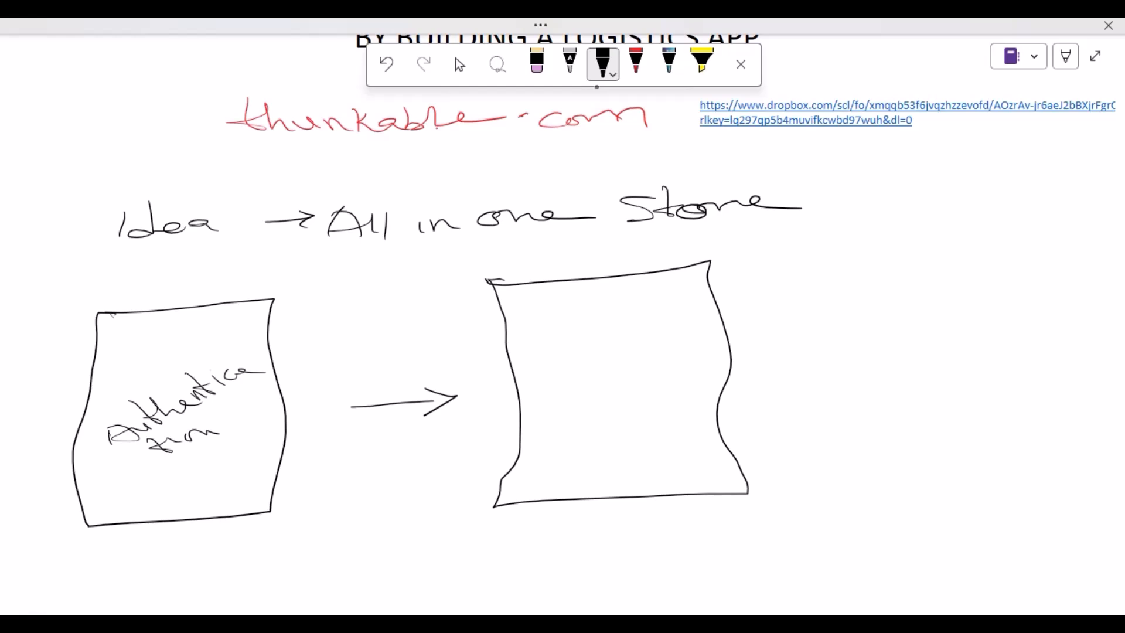
{"action": "mouse_move", "coordinate": [541, 325]}
{"action": "left_mouse_down"}
{"action": "mouse_move", "coordinate": [544, 345]}
{"action": "mouse_move", "coordinate": [599, 352]}
{"action": "mouse_move", "coordinate": [629, 329]}
{"action": "left_mouse_up"}
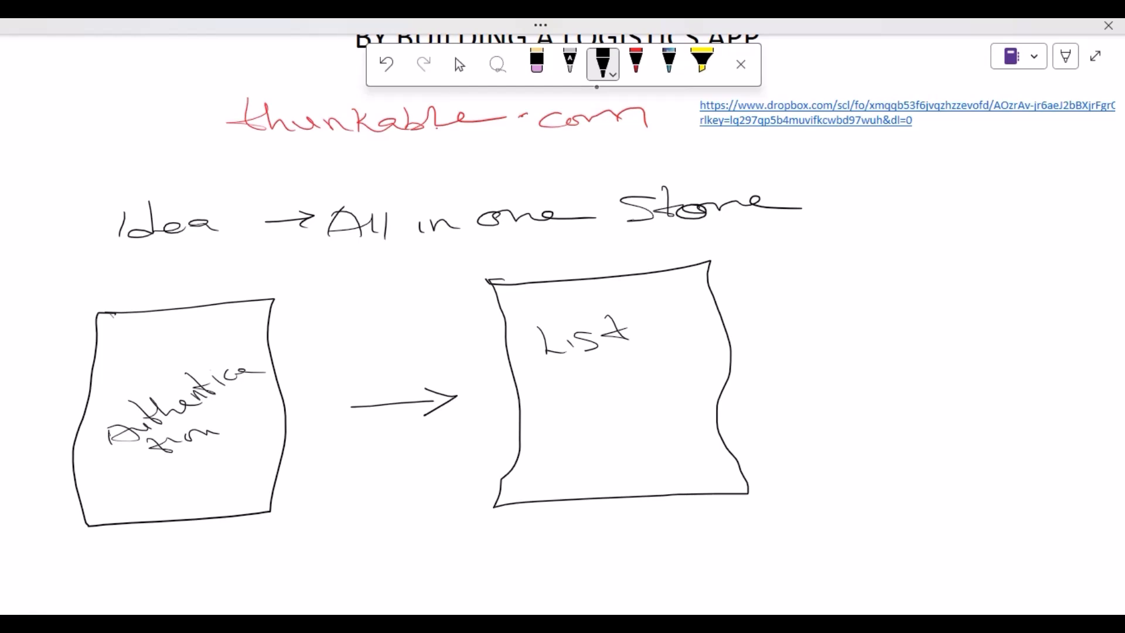
{"action": "left_click_drag", "start_coordinate": [563, 379], "coordinate": [608, 391]}
{"action": "mouse_move", "coordinate": [529, 419]}
{"action": "left_mouse_down"}
{"action": "mouse_move", "coordinate": [589, 428]}
{"action": "mouse_move", "coordinate": [617, 412]}
{"action": "mouse_move", "coordinate": [636, 430]}
{"action": "mouse_move", "coordinate": [677, 396]}
{"action": "mouse_move", "coordinate": [673, 417]}
{"action": "mouse_move", "coordinate": [691, 394]}
{"action": "left_mouse_up"}
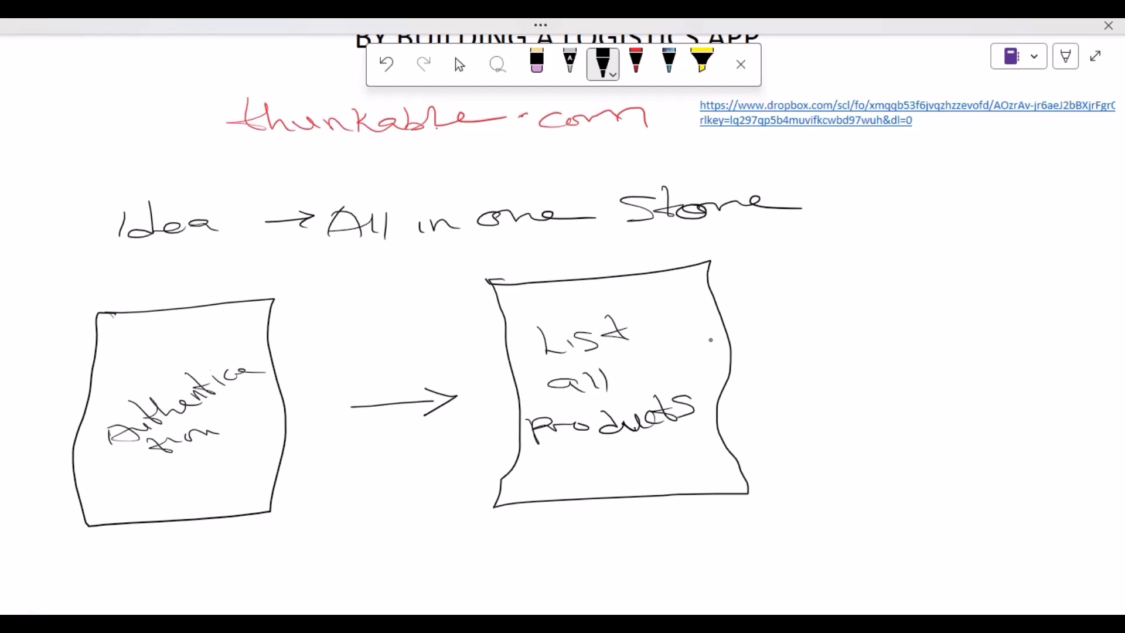
Step: Draw an arrow from the product list box to a third box and handwrite "Product Details" inside it
{"action": "mouse_move", "coordinate": [780, 370]}
{"action": "left_mouse_down"}
{"action": "mouse_move", "coordinate": [835, 366]}
{"action": "mouse_move", "coordinate": [827, 382]}
{"action": "left_mouse_up"}
{"action": "mouse_move", "coordinate": [885, 233]}
{"action": "left_mouse_down"}
{"action": "mouse_move", "coordinate": [857, 237]}
{"action": "mouse_move", "coordinate": [878, 398]}
{"action": "mouse_move", "coordinate": [870, 472]}
{"action": "mouse_move", "coordinate": [1046, 475]}
{"action": "mouse_move", "coordinate": [1084, 431]}
{"action": "mouse_move", "coordinate": [1036, 241]}
{"action": "mouse_move", "coordinate": [957, 223]}
{"action": "mouse_move", "coordinate": [879, 232]}
{"action": "left_mouse_up"}
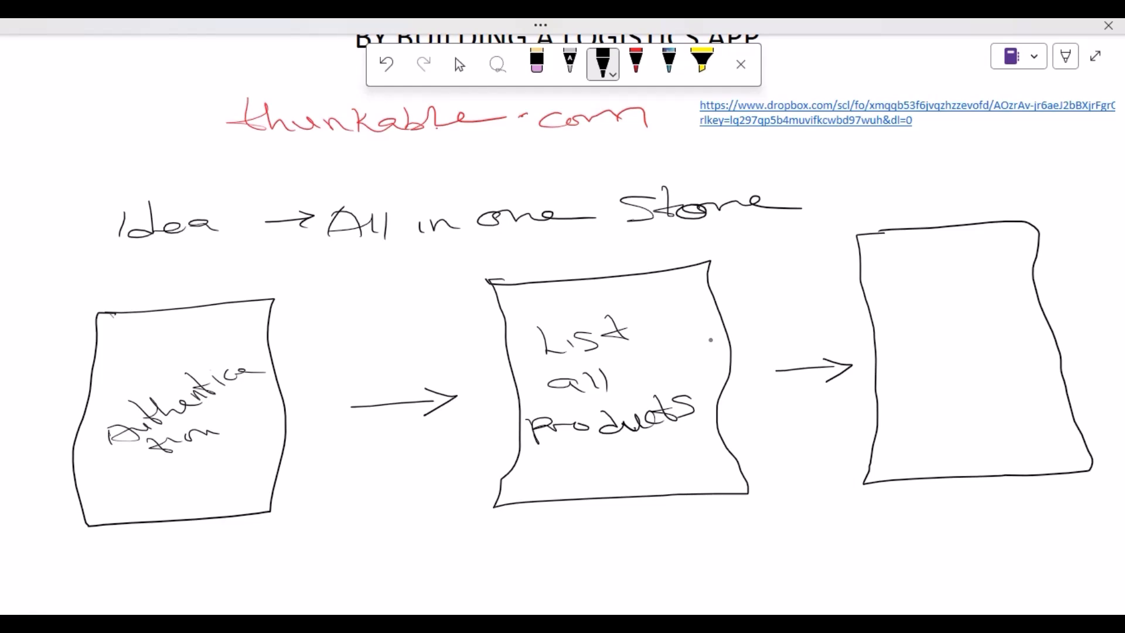
{"action": "mouse_move", "coordinate": [890, 296]}
{"action": "left_mouse_down"}
{"action": "mouse_move", "coordinate": [894, 310]}
{"action": "mouse_move", "coordinate": [987, 293]}
{"action": "mouse_move", "coordinate": [1009, 305]}
{"action": "left_mouse_up"}
{"action": "mouse_move", "coordinate": [1023, 299]}
{"action": "left_mouse_down"}
{"action": "mouse_move", "coordinate": [1019, 310]}
{"action": "mouse_move", "coordinate": [1049, 302]}
{"action": "left_mouse_up"}
{"action": "mouse_move", "coordinate": [891, 380]}
{"action": "left_mouse_down"}
{"action": "mouse_move", "coordinate": [942, 376]}
{"action": "mouse_move", "coordinate": [964, 352]}
{"action": "mouse_move", "coordinate": [999, 375]}
{"action": "mouse_move", "coordinate": [1026, 352]}
{"action": "mouse_move", "coordinate": [1021, 374]}
{"action": "left_mouse_up"}
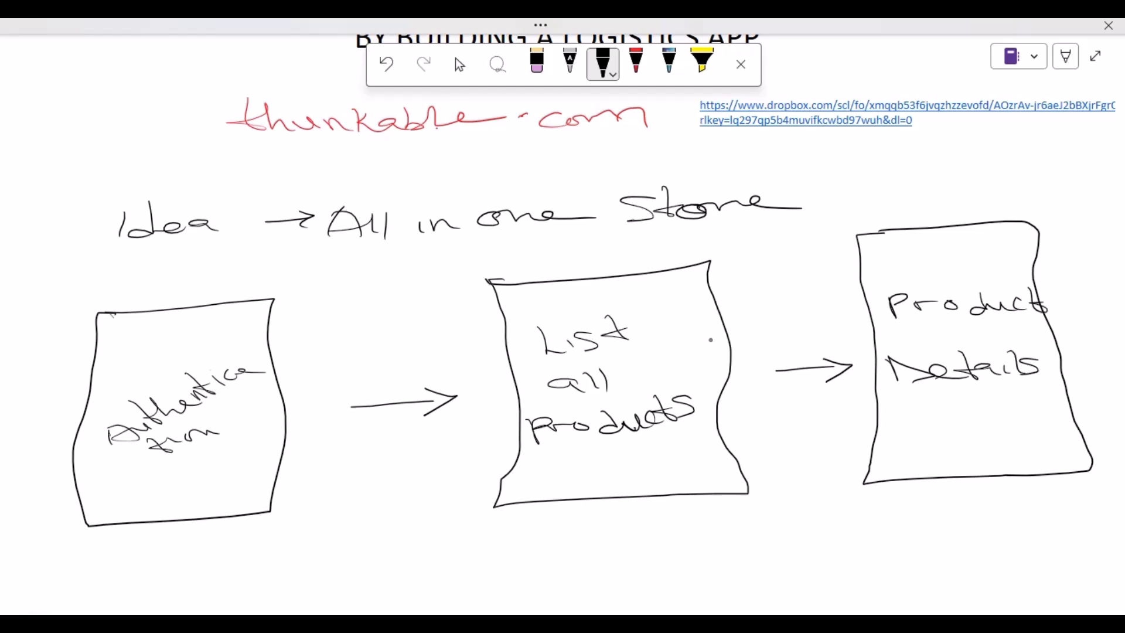
Step: Draw a fourth box with an incoming arrow on a row below the others and handwrite "Place order" inside it
{"action": "scroll", "coordinate": [711, 340], "scroll_direction": "down", "scroll_amount": 6}
{"action": "scroll", "coordinate": [711, 340], "scroll_direction": "up", "scroll_amount": 3}
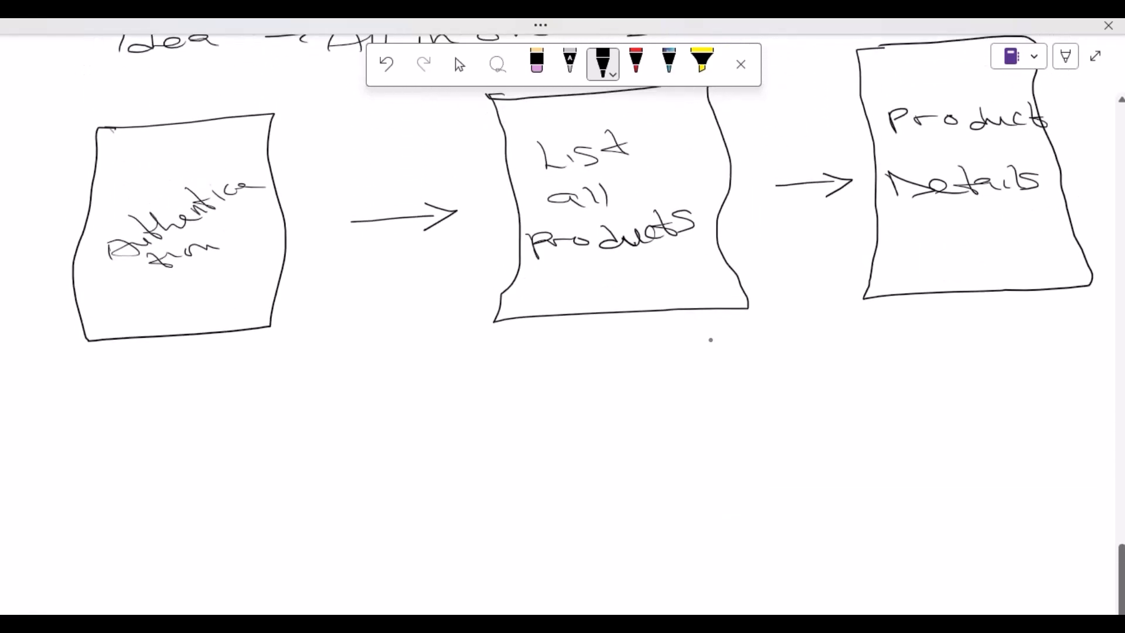
{"action": "left_click_drag", "start_coordinate": [18, 487], "coordinate": [70, 493]}
{"action": "mouse_move", "coordinate": [98, 440]}
{"action": "left_mouse_down"}
{"action": "mouse_move", "coordinate": [69, 441]}
{"action": "mouse_move", "coordinate": [95, 570]}
{"action": "mouse_move", "coordinate": [81, 606]}
{"action": "mouse_move", "coordinate": [220, 597]}
{"action": "mouse_move", "coordinate": [242, 550]}
{"action": "mouse_move", "coordinate": [229, 378]}
{"action": "mouse_move", "coordinate": [54, 401]}
{"action": "mouse_move", "coordinate": [76, 468]}
{"action": "left_mouse_up"}
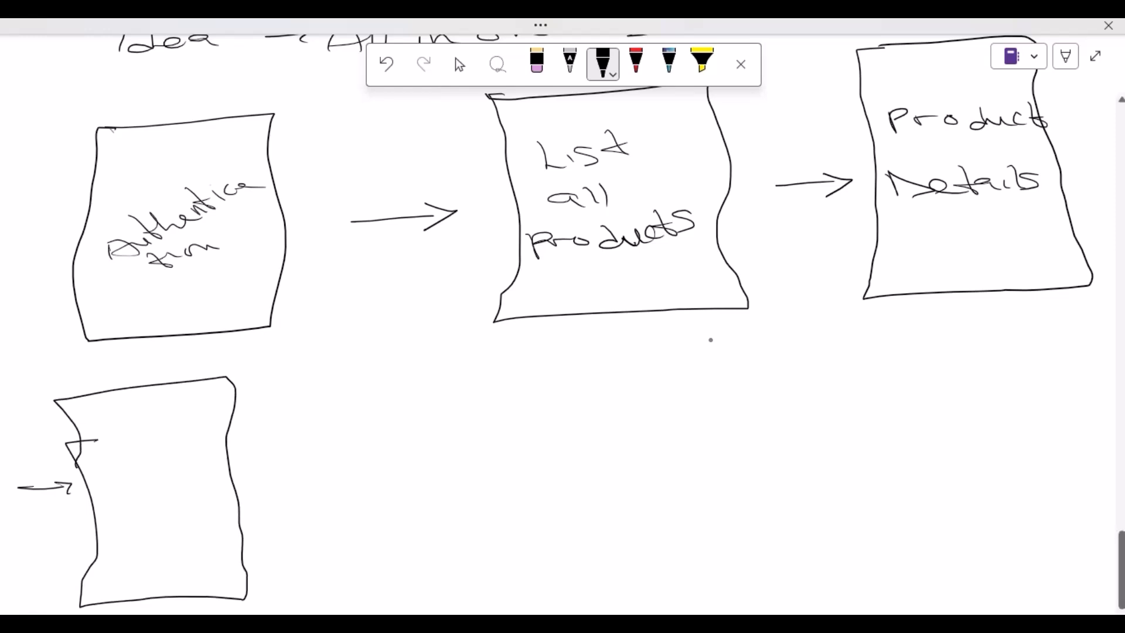
{"action": "left_click", "coordinate": [537, 64]}
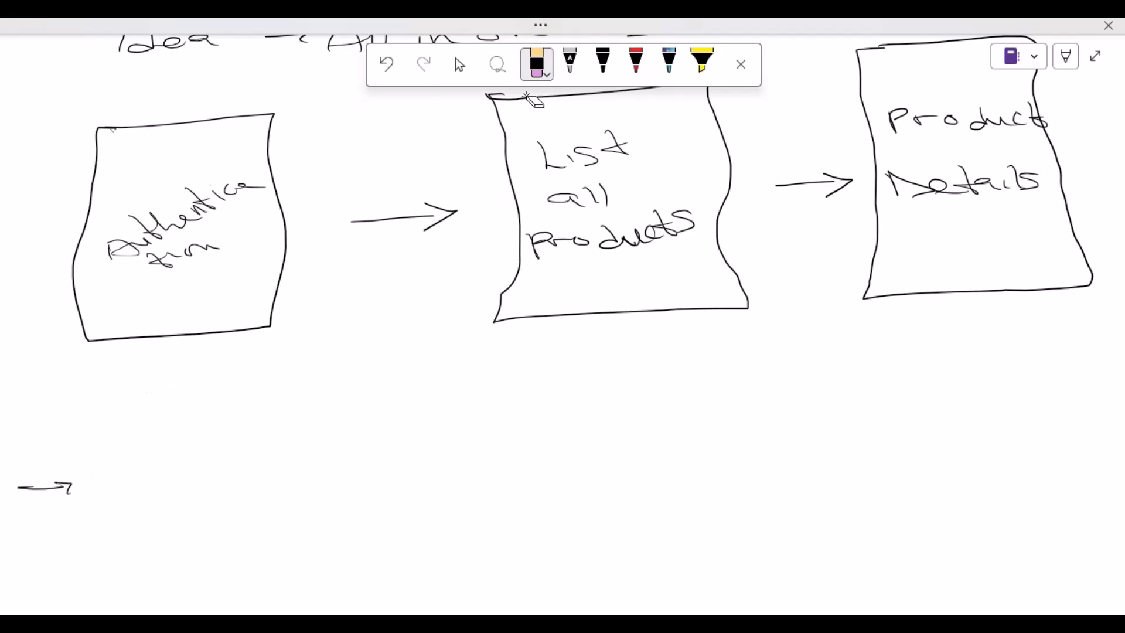
{"action": "left_click", "coordinate": [610, 59]}
{"action": "mouse_move", "coordinate": [147, 404]}
{"action": "left_mouse_down"}
{"action": "mouse_move", "coordinate": [108, 405]}
{"action": "mouse_move", "coordinate": [79, 483]}
{"action": "mouse_move", "coordinate": [94, 582]}
{"action": "mouse_move", "coordinate": [110, 597]}
{"action": "mouse_move", "coordinate": [275, 594]}
{"action": "mouse_move", "coordinate": [243, 413]}
{"action": "mouse_move", "coordinate": [179, 393]}
{"action": "mouse_move", "coordinate": [122, 403]}
{"action": "left_mouse_up"}
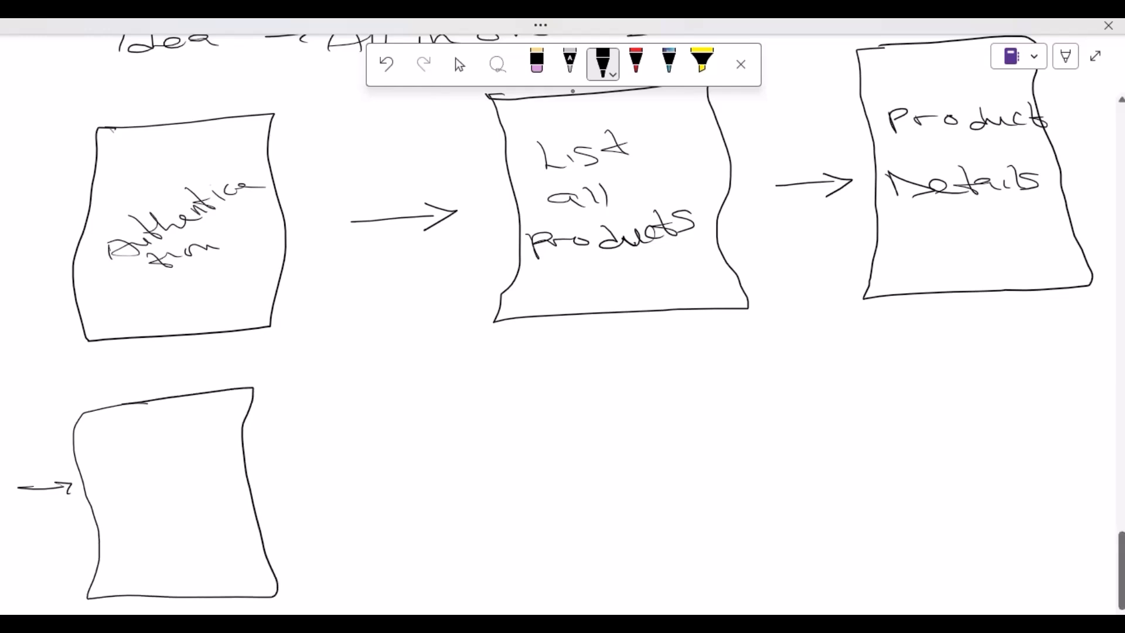
{"action": "mouse_move", "coordinate": [108, 457]}
{"action": "left_mouse_down"}
{"action": "mouse_move", "coordinate": [149, 478]}
{"action": "mouse_move", "coordinate": [213, 467]}
{"action": "left_mouse_up"}
{"action": "mouse_move", "coordinate": [119, 516]}
{"action": "left_mouse_down"}
{"action": "mouse_move", "coordinate": [115, 531]}
{"action": "mouse_move", "coordinate": [229, 507]}
{"action": "left_mouse_up"}
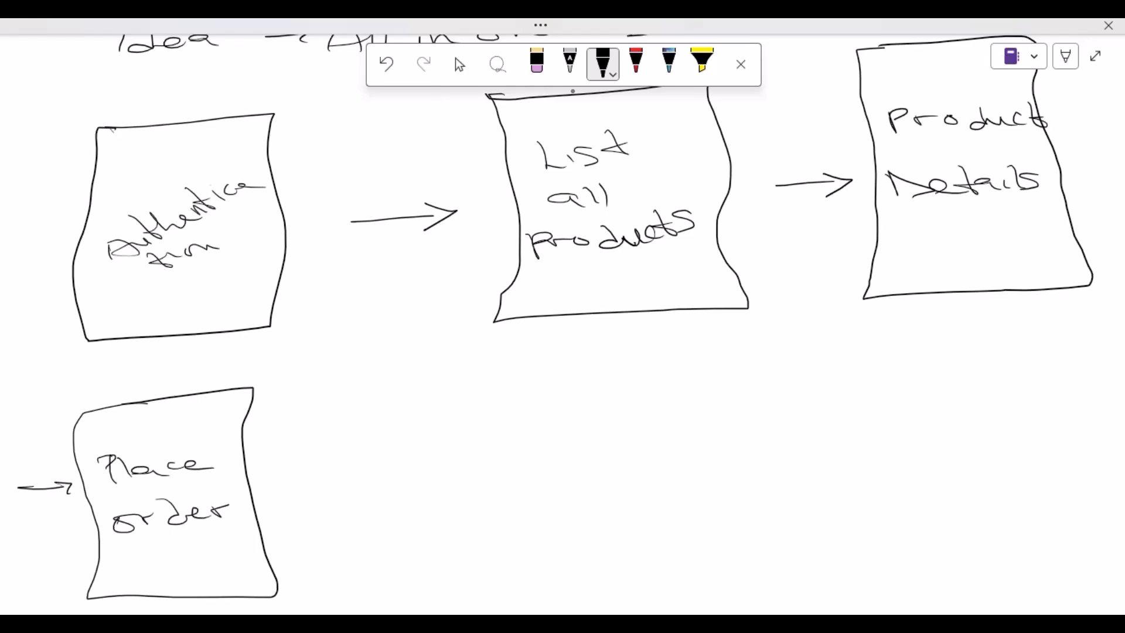
Step: Draw an arrow from the "Place order" box to a fifth, rectangular box and handwrite "track the order" inside it
{"action": "left_click_drag", "start_coordinate": [326, 488], "coordinate": [450, 480]}
{"action": "mouse_move", "coordinate": [433, 471]}
{"action": "left_mouse_down"}
{"action": "mouse_move", "coordinate": [453, 479]}
{"action": "mouse_move", "coordinate": [437, 491]}
{"action": "left_mouse_up"}
{"action": "mouse_move", "coordinate": [479, 420]}
{"action": "left_mouse_down"}
{"action": "mouse_move", "coordinate": [491, 419]}
{"action": "mouse_move", "coordinate": [462, 561]}
{"action": "mouse_move", "coordinate": [483, 583]}
{"action": "mouse_move", "coordinate": [684, 573]}
{"action": "mouse_move", "coordinate": [646, 339]}
{"action": "mouse_move", "coordinate": [465, 368]}
{"action": "left_mouse_up"}
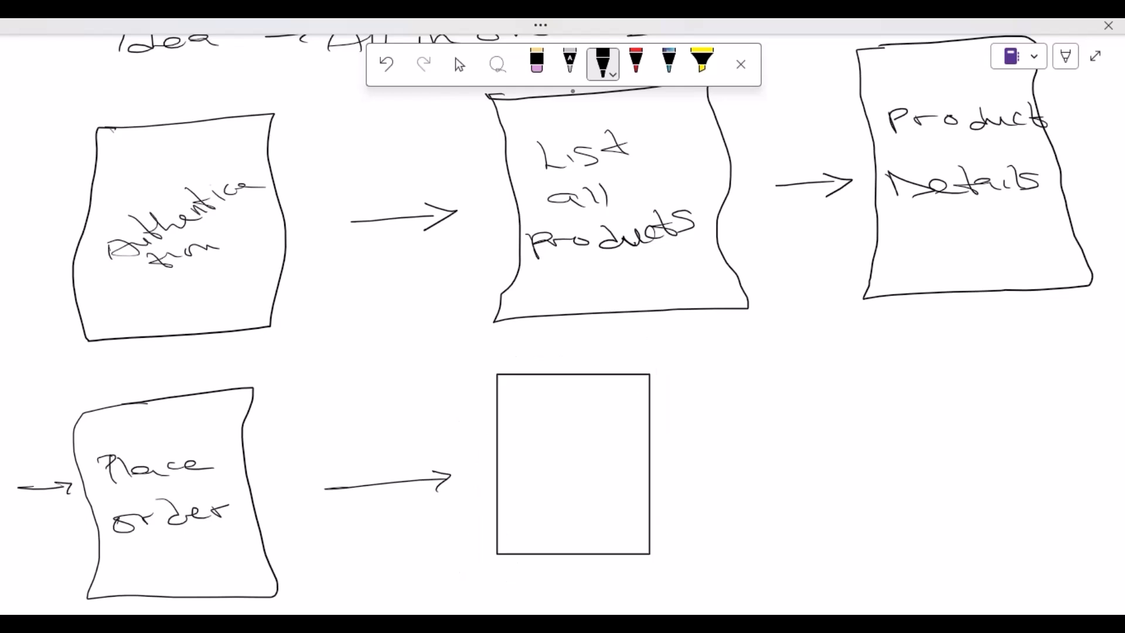
{"action": "left_click_drag", "start_coordinate": [529, 401], "coordinate": [532, 429]}
{"action": "mouse_move", "coordinate": [505, 426]}
{"action": "left_mouse_down"}
{"action": "mouse_move", "coordinate": [574, 414]}
{"action": "mouse_move", "coordinate": [628, 429]}
{"action": "left_mouse_up"}
{"action": "mouse_move", "coordinate": [532, 445]}
{"action": "left_mouse_down"}
{"action": "mouse_move", "coordinate": [535, 463]}
{"action": "mouse_move", "coordinate": [549, 449]}
{"action": "left_mouse_up"}
{"action": "mouse_move", "coordinate": [549, 445]}
{"action": "left_mouse_down"}
{"action": "mouse_move", "coordinate": [570, 458]}
{"action": "mouse_move", "coordinate": [612, 452]}
{"action": "left_mouse_up"}
{"action": "mouse_move", "coordinate": [540, 494]}
{"action": "left_mouse_down"}
{"action": "mouse_move", "coordinate": [583, 487]}
{"action": "mouse_move", "coordinate": [567, 504]}
{"action": "left_mouse_up"}
{"action": "left_click_drag", "start_coordinate": [600, 498], "coordinate": [635, 485]}
{"action": "left_click_drag", "start_coordinate": [581, 481], "coordinate": [582, 496]}
{"action": "left_click_drag", "start_coordinate": [629, 487], "coordinate": [647, 483]}
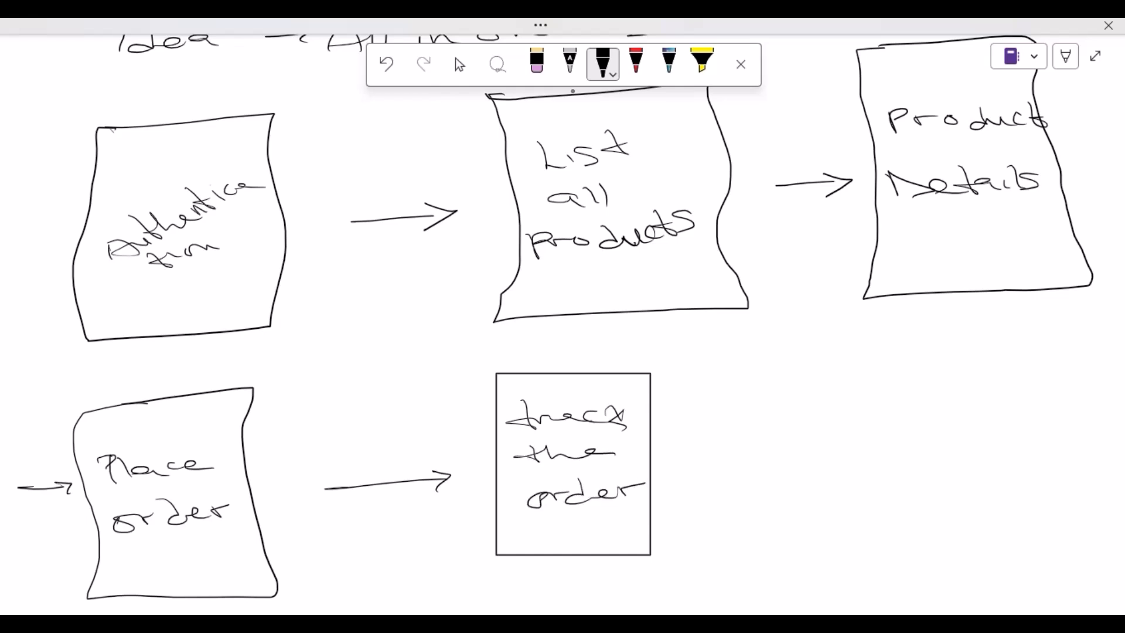
Step: Number the five flow boxes 1 to 5 in sequence with circled numerals in blue ink
{"action": "scroll", "coordinate": [563, 322], "scroll_direction": "up", "scroll_amount": 2}
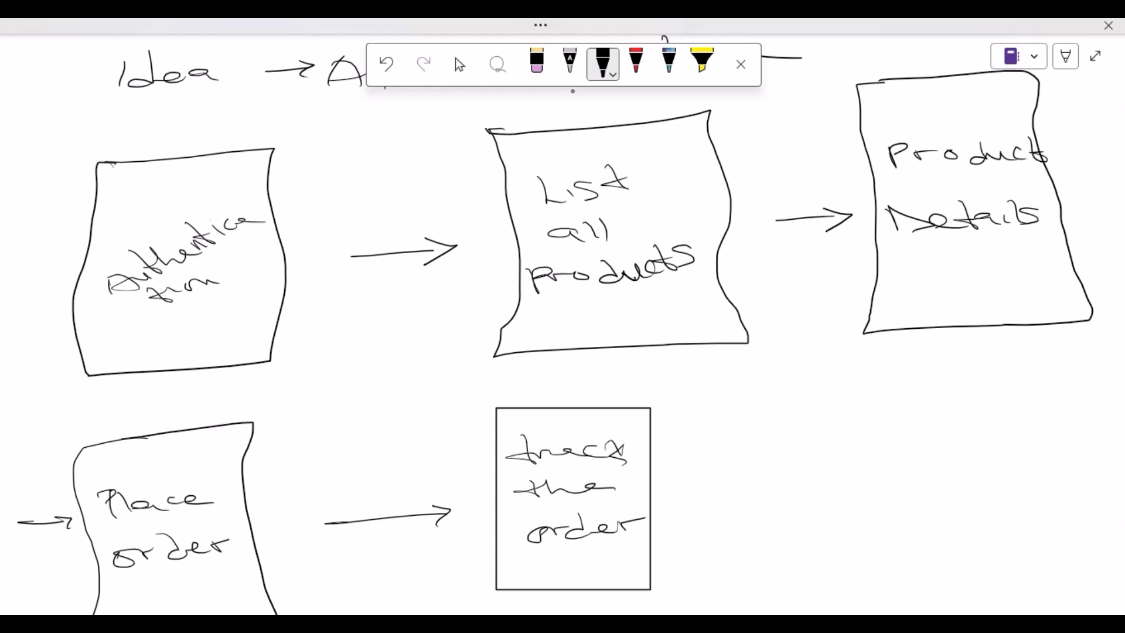
{"action": "scroll", "coordinate": [563, 325], "scroll_direction": "up", "scroll_amount": 1}
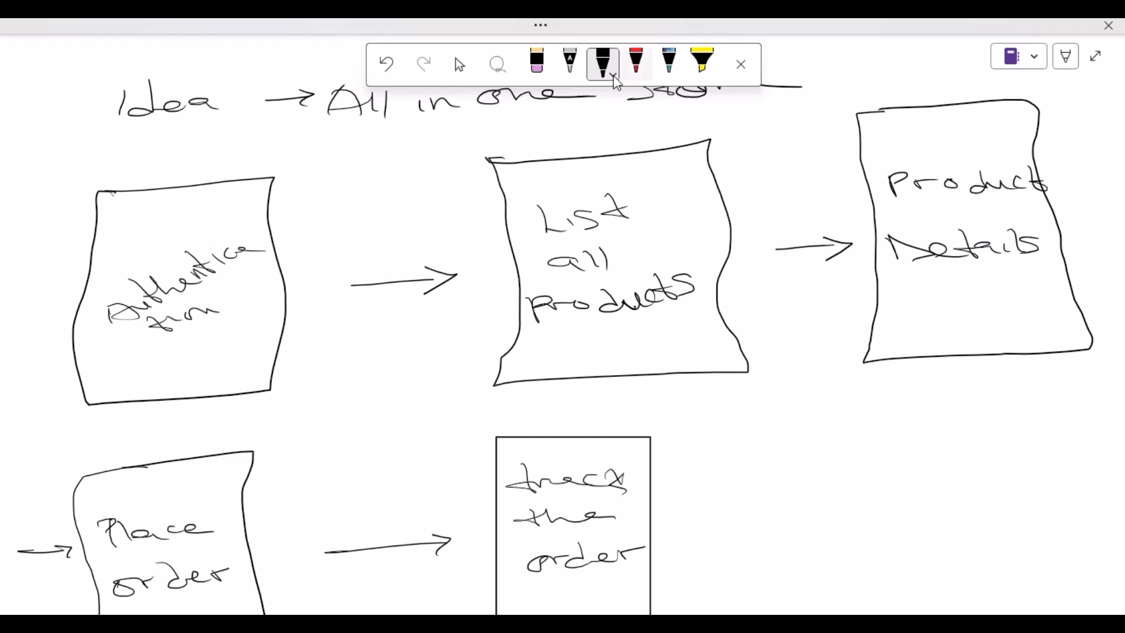
{"action": "left_click", "coordinate": [607, 73]}
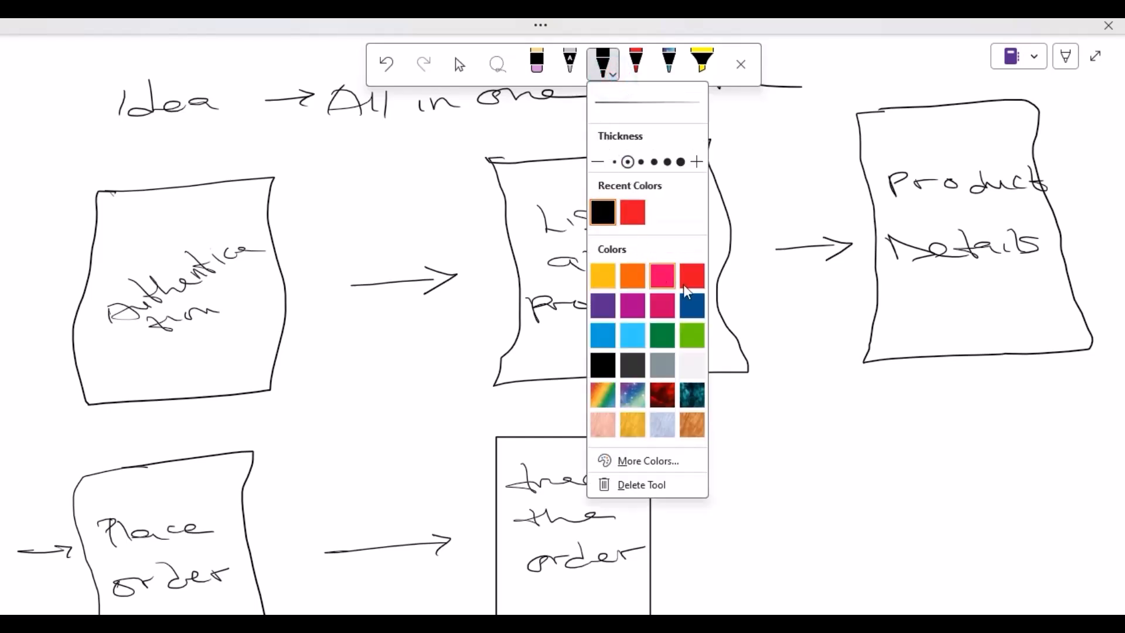
{"action": "left_click", "coordinate": [693, 306]}
{"action": "left_click", "coordinate": [600, 66]}
{"action": "mouse_move", "coordinate": [157, 159]}
{"action": "left_mouse_down"}
{"action": "mouse_move", "coordinate": [165, 181]}
{"action": "mouse_move", "coordinate": [170, 153]}
{"action": "left_mouse_up"}
{"action": "mouse_move", "coordinate": [546, 143]}
{"action": "left_mouse_down"}
{"action": "mouse_move", "coordinate": [557, 156]}
{"action": "mouse_move", "coordinate": [527, 161]}
{"action": "mouse_move", "coordinate": [570, 146]}
{"action": "left_mouse_up"}
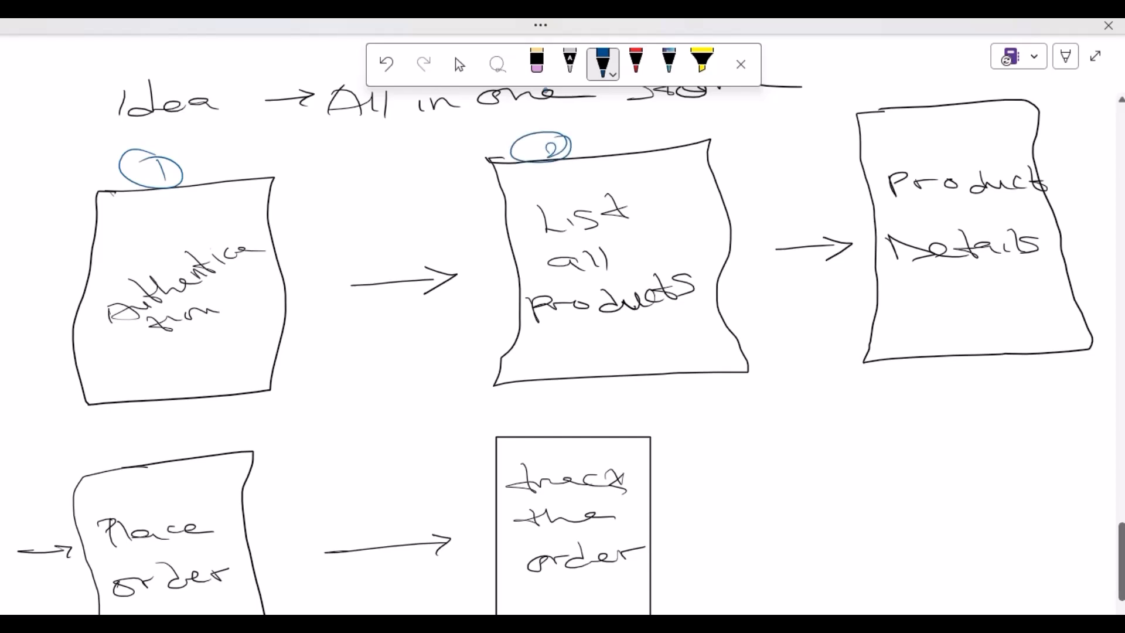
{"action": "left_click_drag", "start_coordinate": [925, 80], "coordinate": [934, 104]}
{"action": "mouse_move", "coordinate": [938, 71]}
{"action": "left_mouse_down"}
{"action": "mouse_move", "coordinate": [879, 96]}
{"action": "mouse_move", "coordinate": [951, 82]}
{"action": "left_mouse_up"}
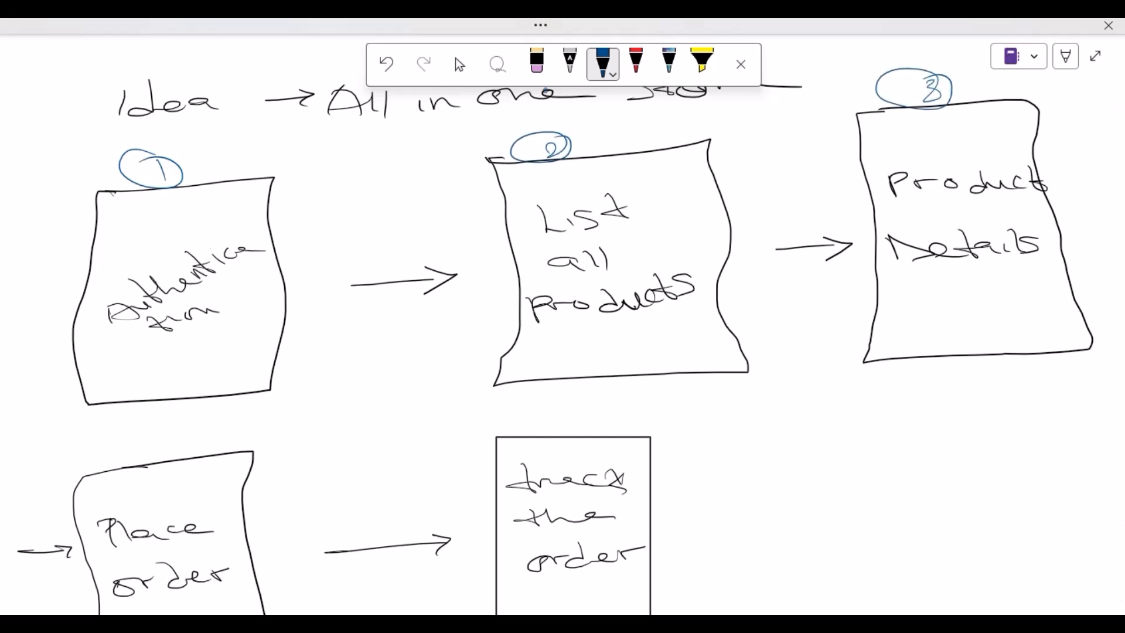
{"action": "mouse_move", "coordinate": [166, 437]}
{"action": "left_mouse_down"}
{"action": "mouse_move", "coordinate": [172, 452]}
{"action": "mouse_move", "coordinate": [193, 425]}
{"action": "left_mouse_up"}
{"action": "mouse_move", "coordinate": [461, 433]}
{"action": "left_mouse_down"}
{"action": "mouse_move", "coordinate": [464, 454]}
{"action": "mouse_move", "coordinate": [518, 442]}
{"action": "mouse_move", "coordinate": [437, 420]}
{"action": "left_mouse_up"}
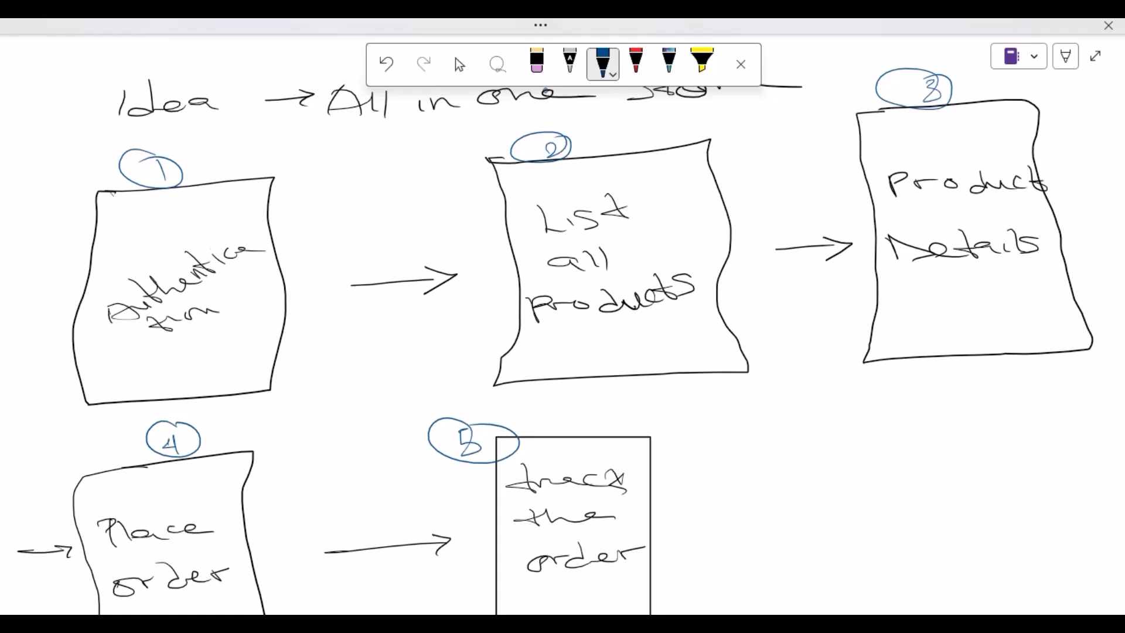
Step: Switch to Chrome, close the Dropbox assets page, and open thunkable.com in a new tab
{"action": "key", "text": "alt+Tab"}
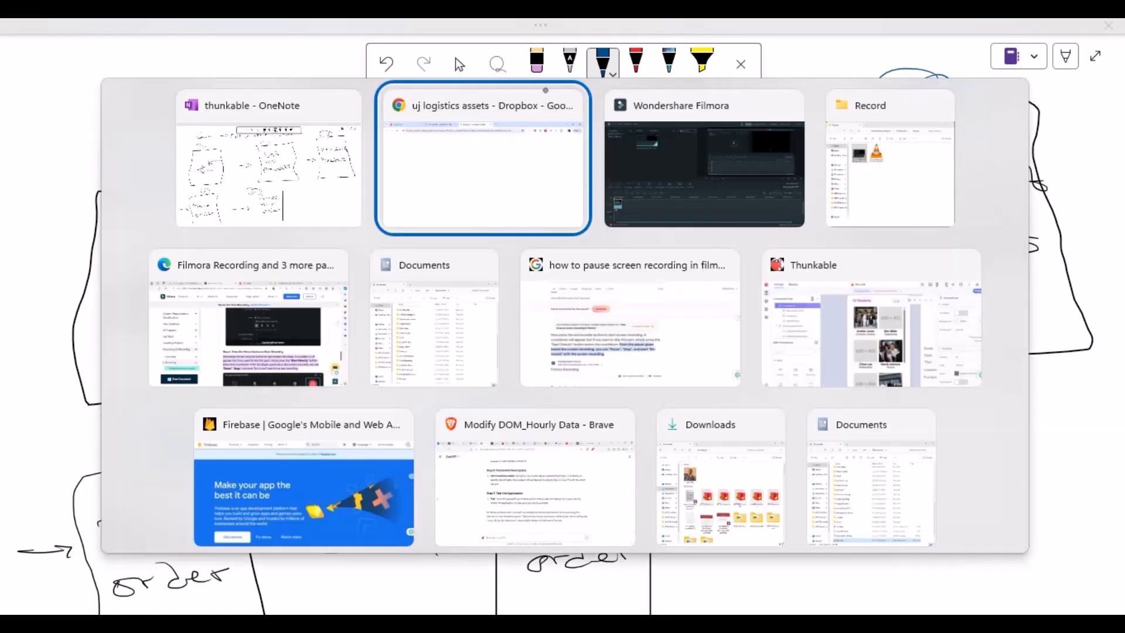
{"action": "left_click", "coordinate": [547, 92]}
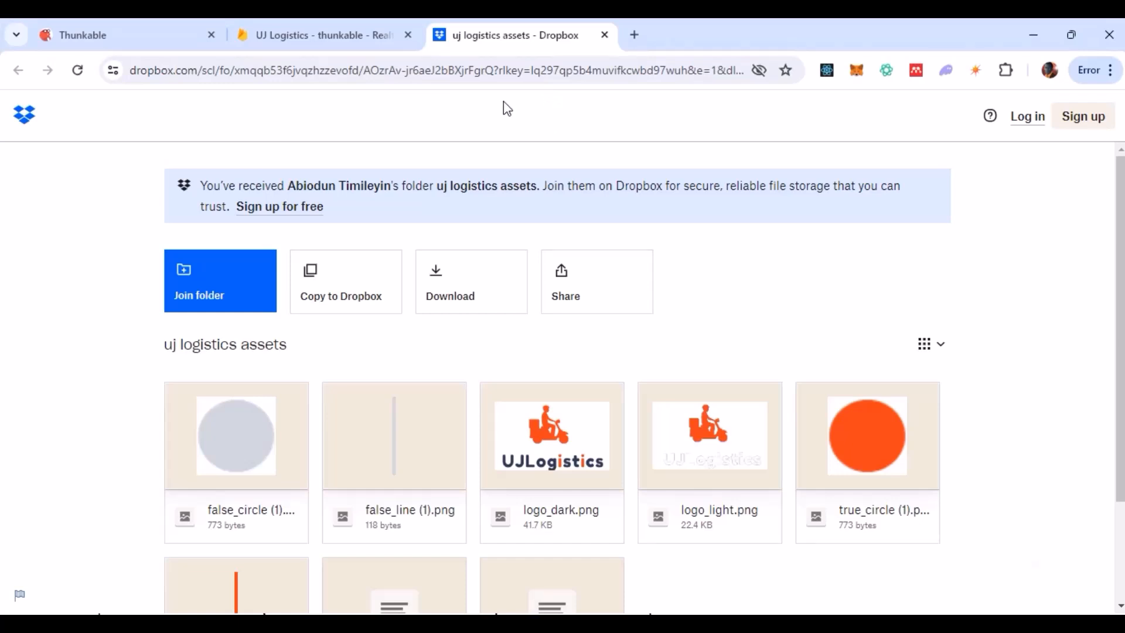
{"action": "left_click", "coordinate": [605, 34]}
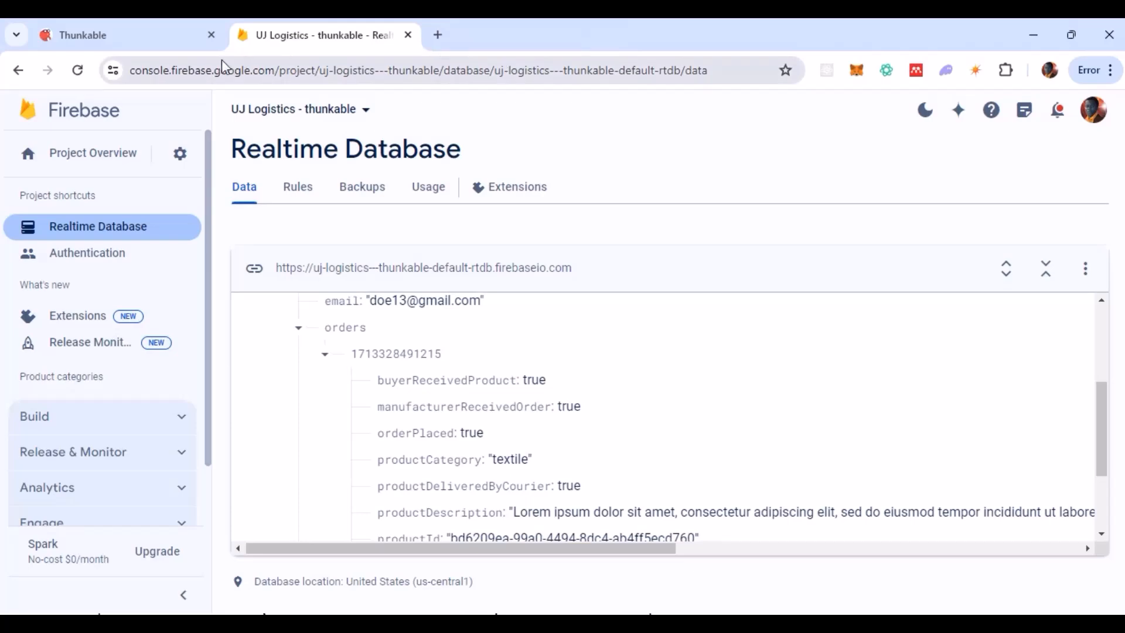
{"action": "left_click", "coordinate": [437, 35]}
{"action": "type", "text": "thu"}
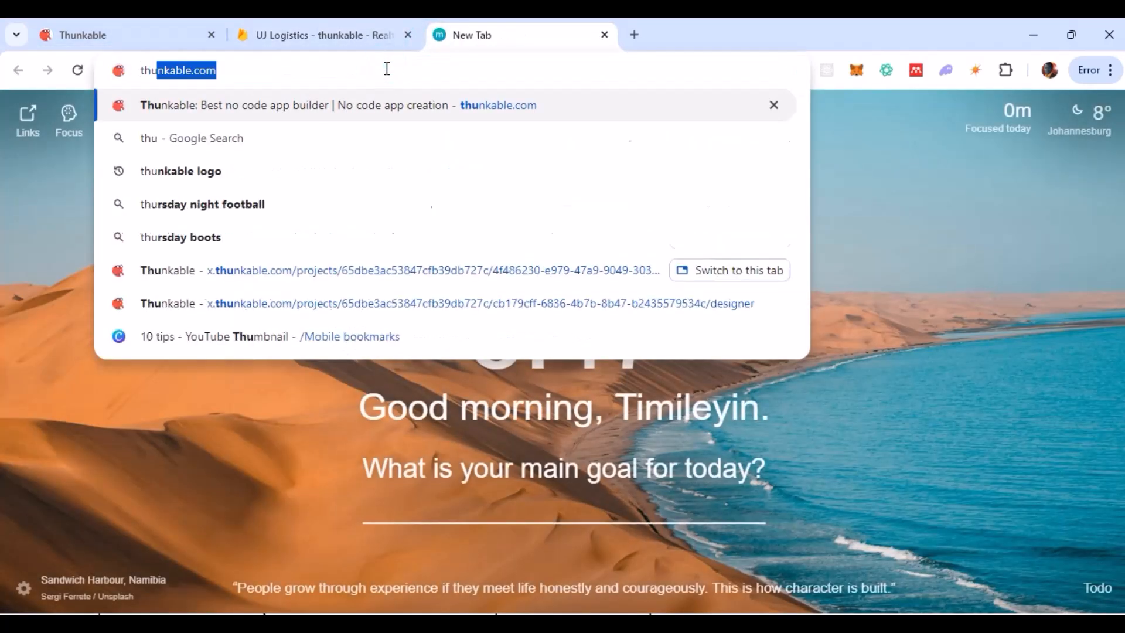
{"action": "key", "text": "Return"}
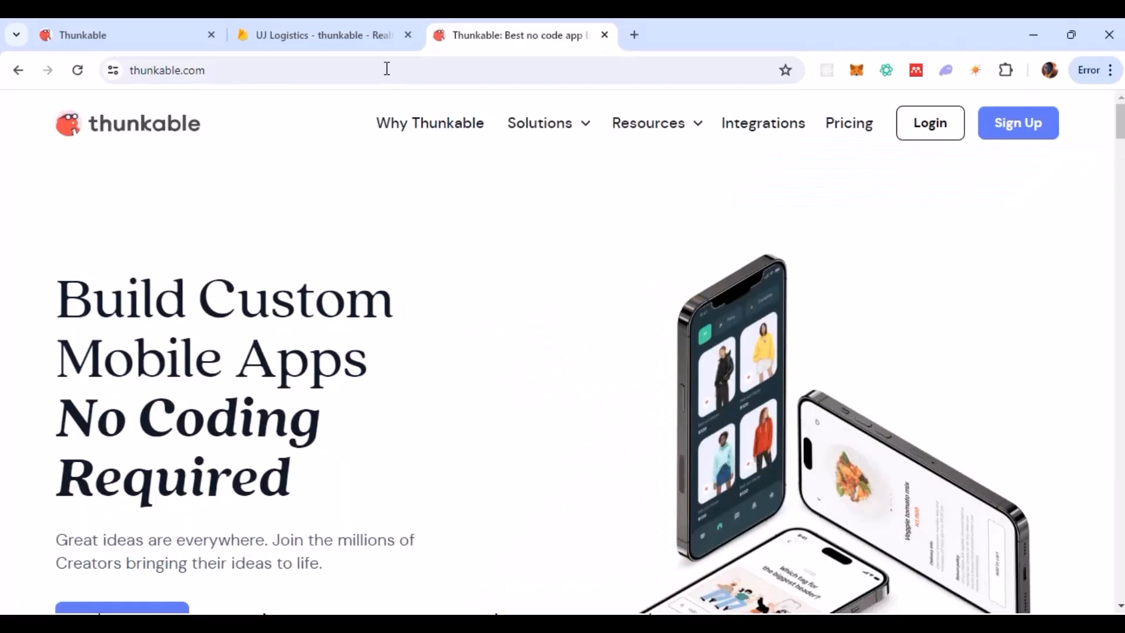
{"action": "left_click", "coordinate": [935, 136]}
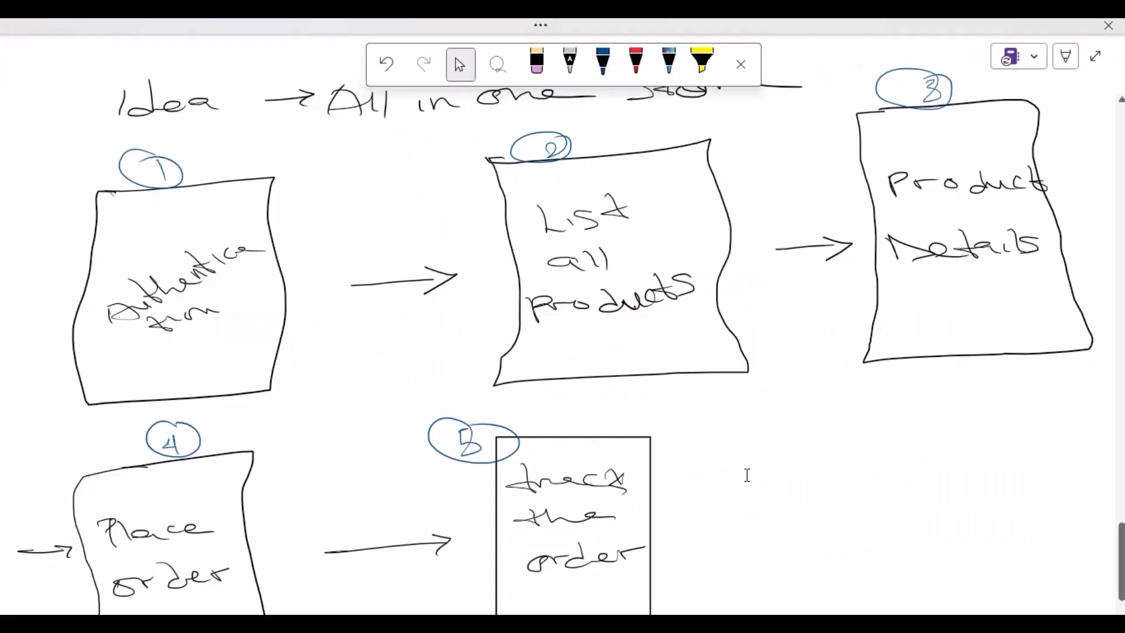
Step: Add the text "Tools" in the blank area below the "Place order" box and enlarge its font several sizes
{"action": "scroll", "coordinate": [748, 474], "scroll_direction": "down", "scroll_amount": 6}
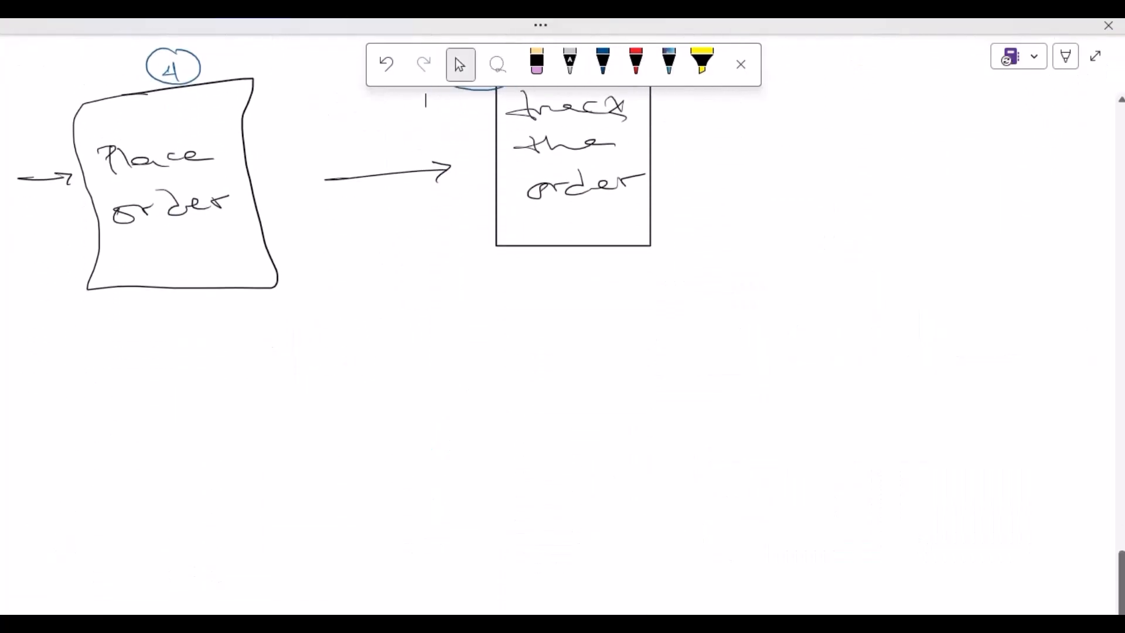
{"action": "scroll", "coordinate": [426, 101], "scroll_direction": "down", "scroll_amount": 1}
{"action": "left_click", "coordinate": [222, 317]}
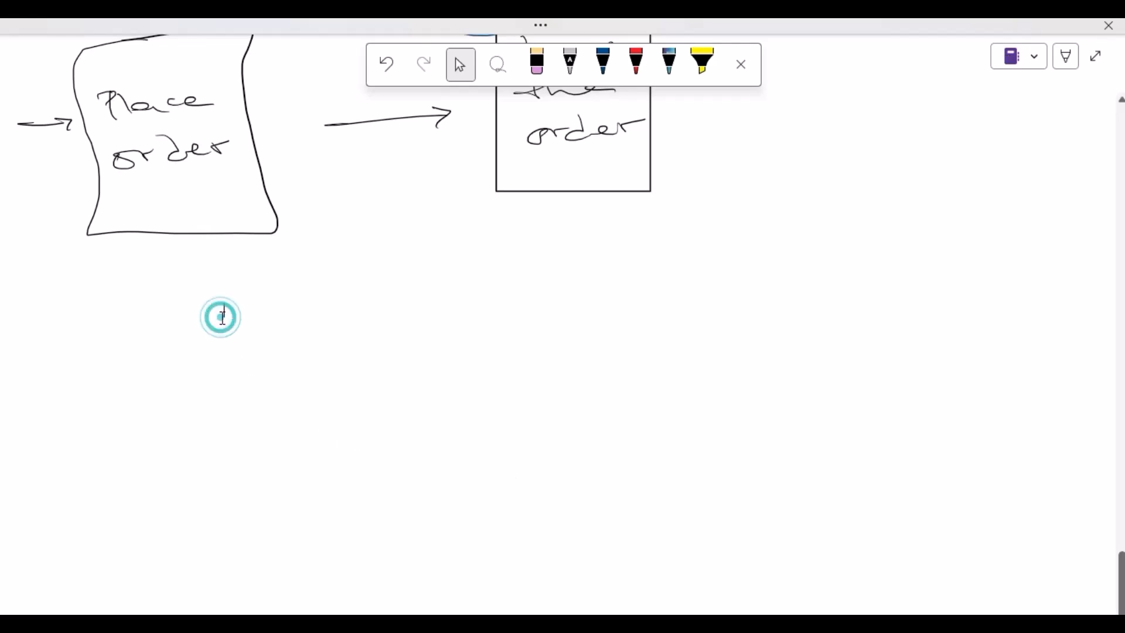
{"action": "type", "text": "Tools"}
{"action": "key", "text": "ctrl+a"}
{"action": "key", "text": "ctrl+shift+period"}
{"action": "key", "text": "ctrl+shift+period"}
{"action": "key", "text": "ctrl+shift+period"}
{"action": "key", "text": "ctrl+shift+period"}
{"action": "key", "text": "ctrl+shift+period"}
{"action": "key", "text": "ctrl+shift+period"}
{"action": "key", "text": "ctrl+shift+period"}
{"action": "key", "text": "ctrl+shift+period"}
{"action": "key", "text": "ctrl+shift+period"}
{"action": "key", "text": "ctrl+shift+period"}
{"action": "key", "text": "ctrl+shift+period"}
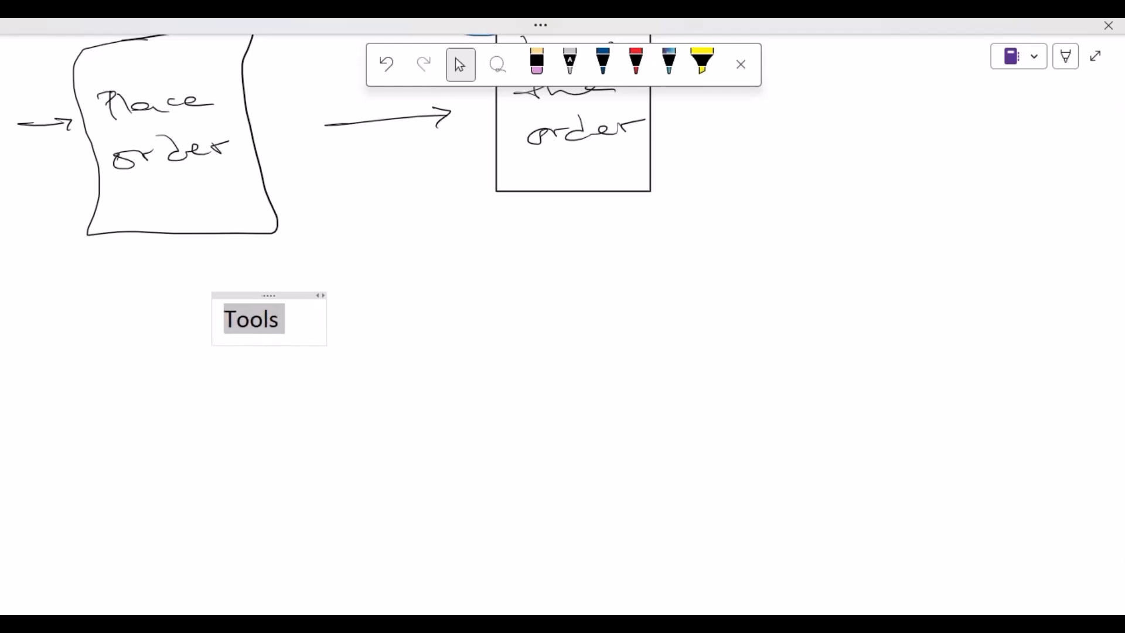
Step: Add a numbered list under the "Tools" text with the entries "Thunkable" and "Firebase"
{"action": "key", "text": "Right"}
{"action": "key", "text": "Return"}
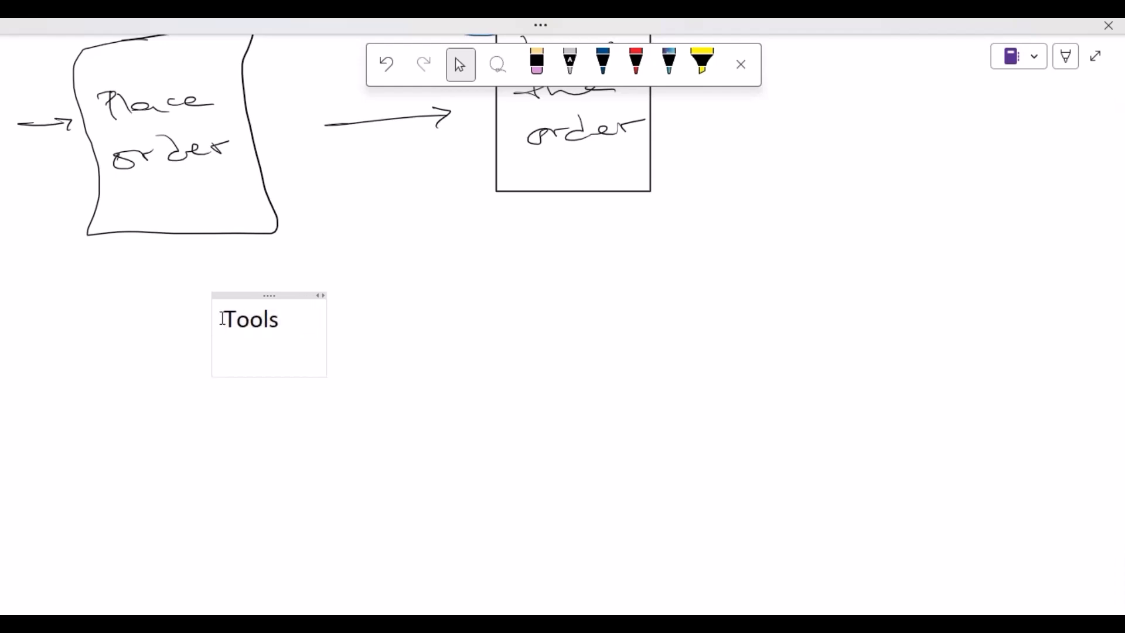
{"action": "type", "text": "1. "}
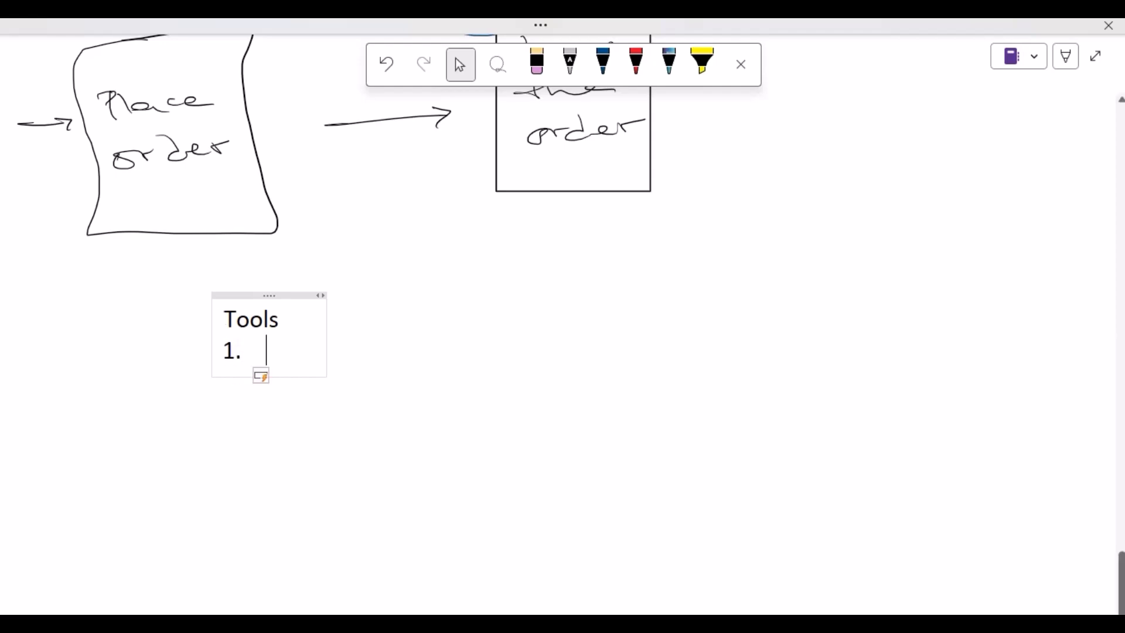
{"action": "type", "text": "THu"}
{"action": "key", "text": "BackSpace"}
{"action": "key", "text": "BackSpace"}
{"action": "type", "text": "hunkable"}
{"action": "key", "text": "Return"}
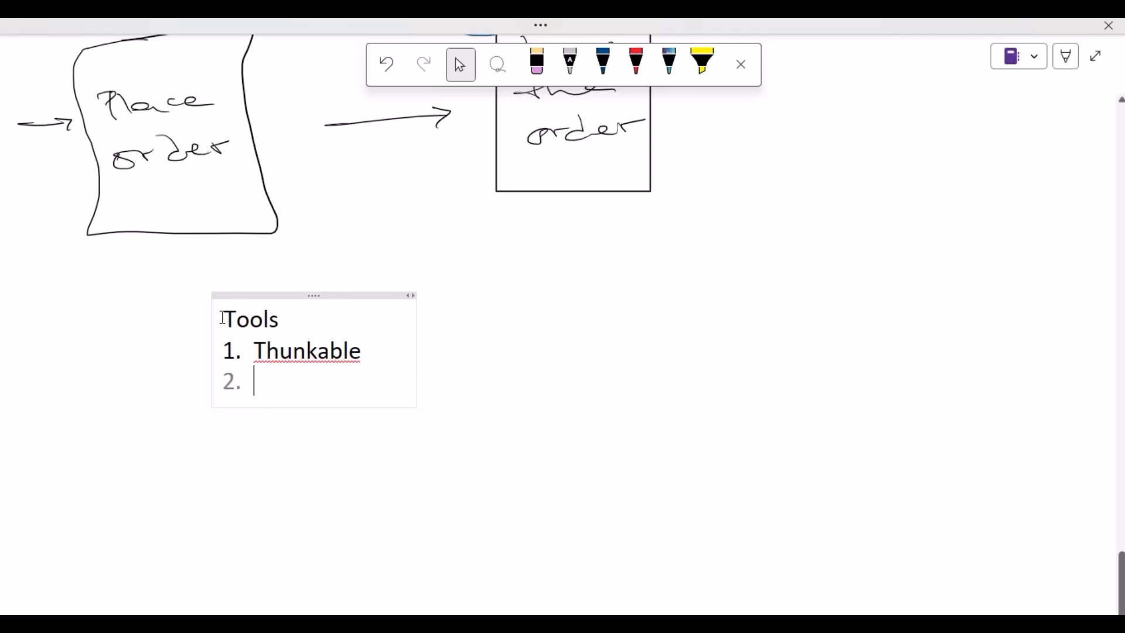
{"action": "type", "text": "Firebase"}
Step: Enlarge the font of the whole "Tools" note, including both list entries
{"action": "key", "text": "ctrl+a"}
{"action": "key", "text": "ctrl+a"}
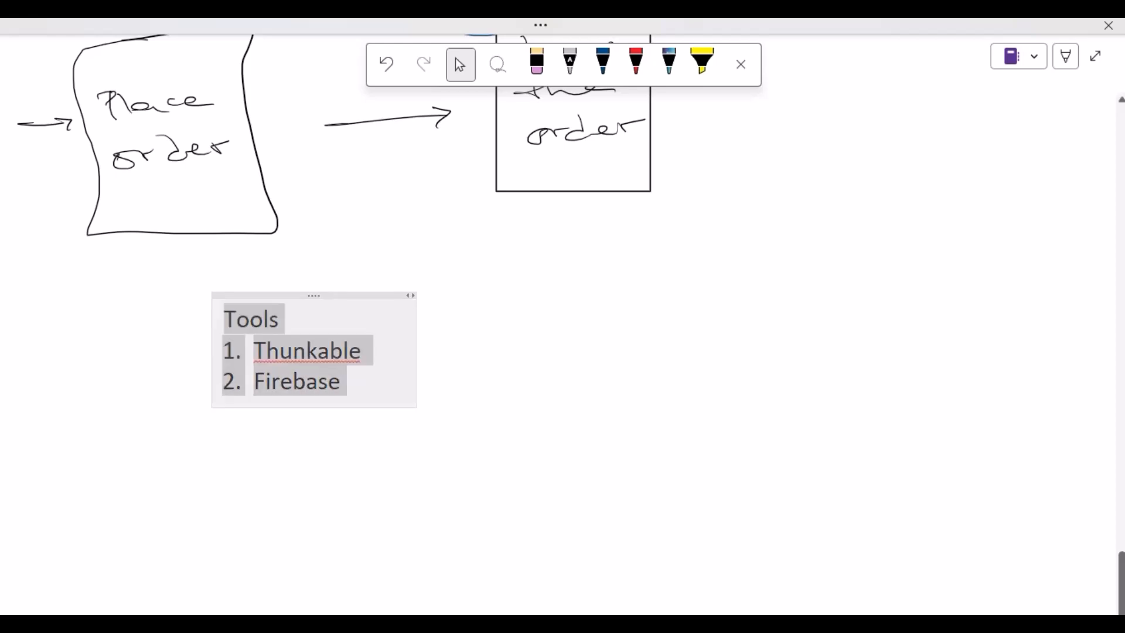
{"action": "key", "text": "ctrl+shift+period"}
{"action": "key", "text": "ctrl+shift+period"}
{"action": "key", "text": "ctrl+shift+period"}
{"action": "key", "text": "ctrl+shift+period"}
{"action": "key", "text": "ctrl+shift+period"}
{"action": "key", "text": "ctrl+shift+period"}
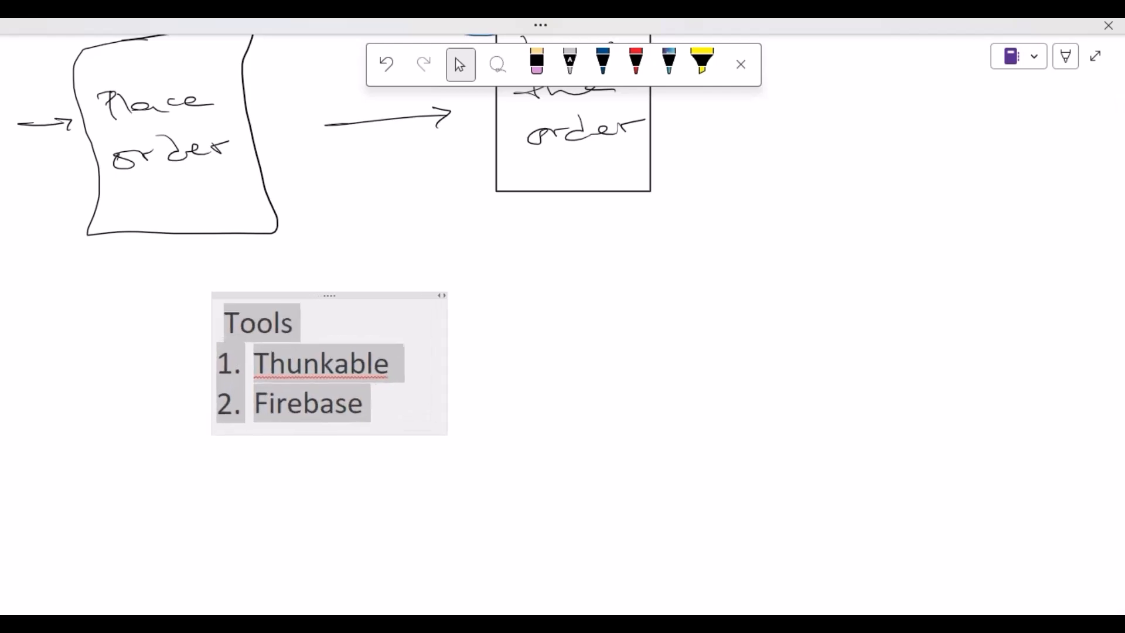
{"action": "left_click", "coordinate": [430, 385]}
{"action": "left_click", "coordinate": [554, 420]}
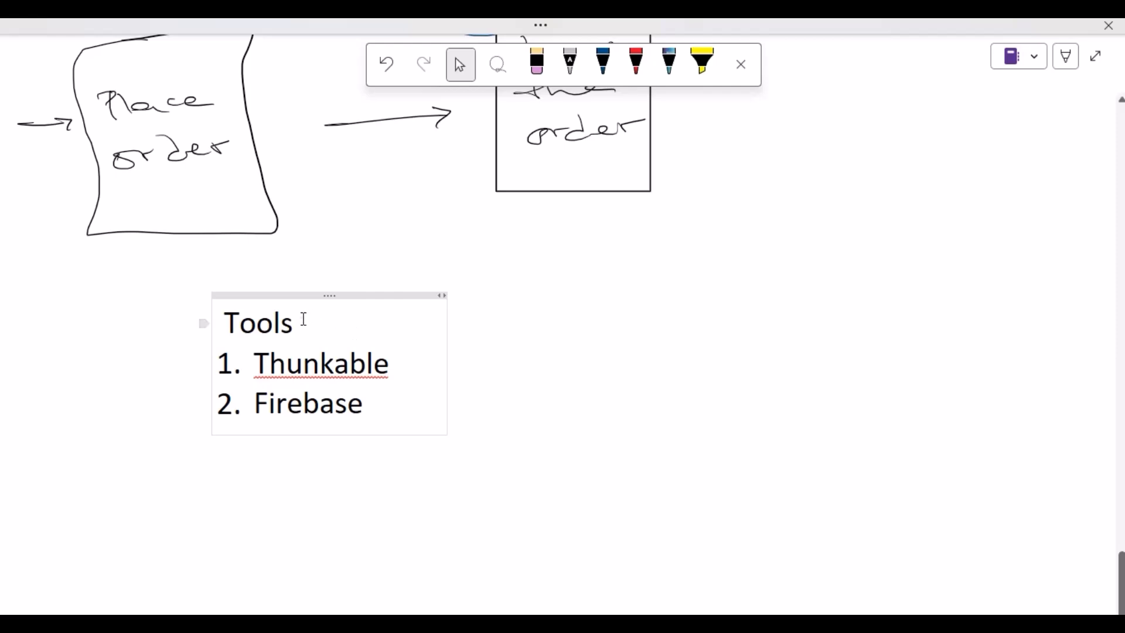
Step: Make the "Tools" heading bold
{"action": "left_click_drag", "start_coordinate": [301, 319], "coordinate": [203, 321]}
{"action": "key", "text": "ctrl+b"}
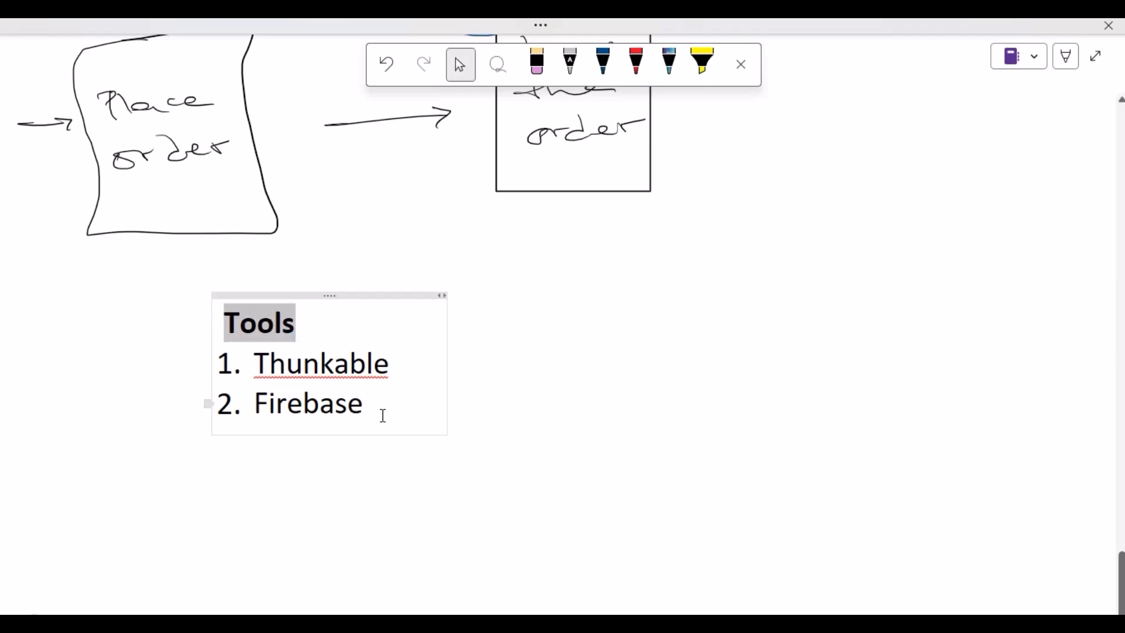
{"action": "left_click", "coordinate": [382, 416]}
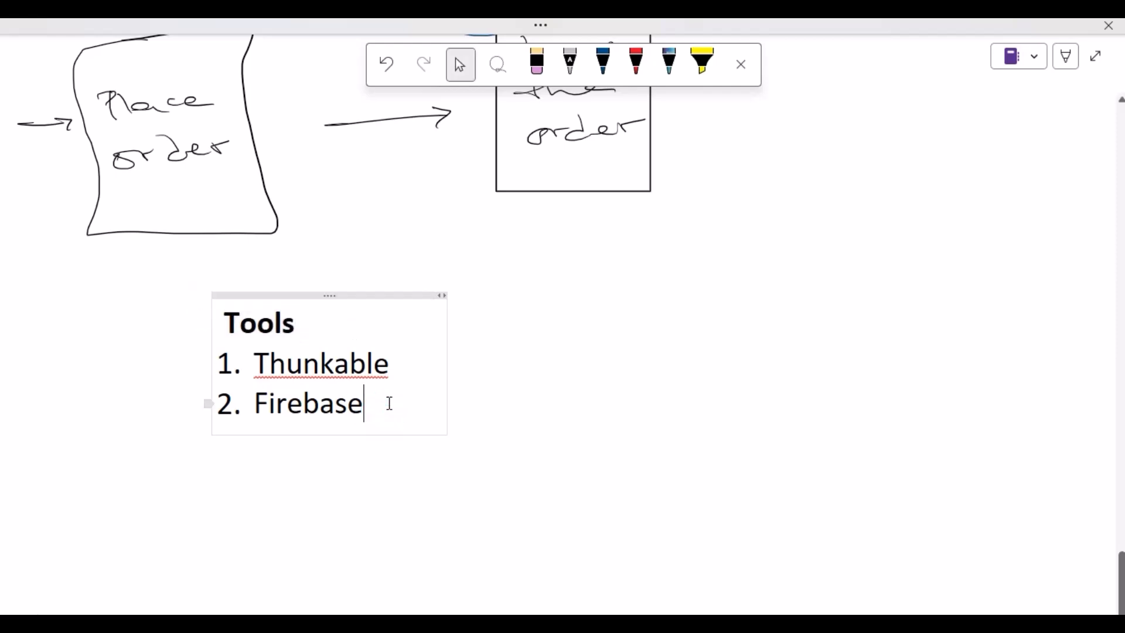
Step: Open thunkable.com in Chrome, and append "- thunkable.com" to the "Thunkable" list entry in OneNote
{"action": "key", "text": "alt+Tab"}
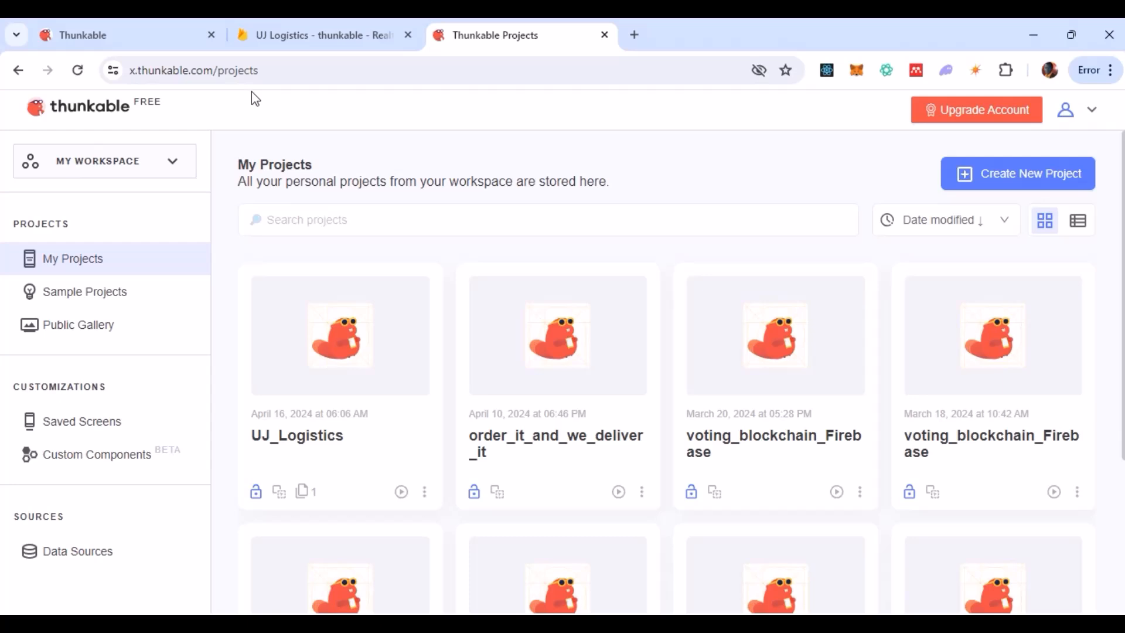
{"action": "left_click_drag", "start_coordinate": [284, 74], "coordinate": [135, 76]}
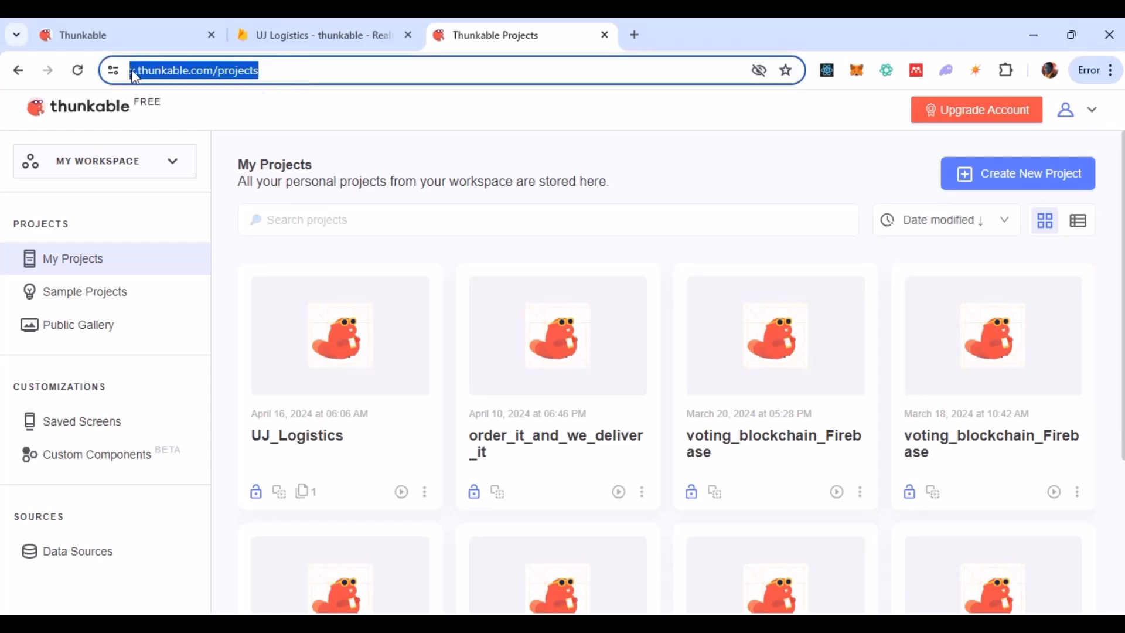
{"action": "type", "text": "th"}
{"action": "key", "text": "Return"}
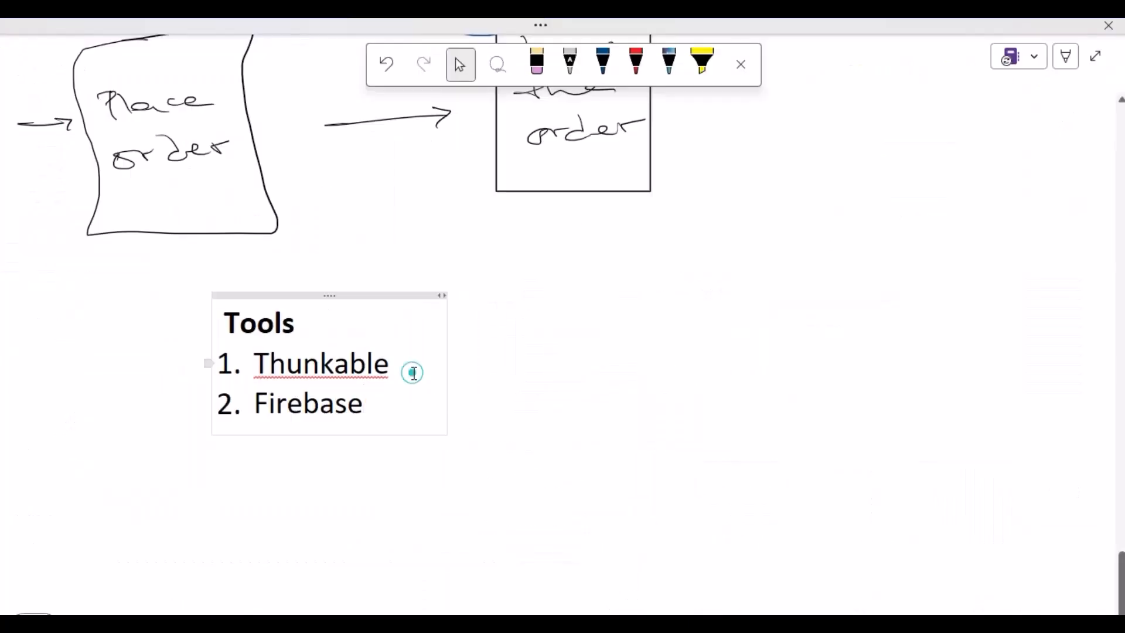
{"action": "type", "text": "- th"}
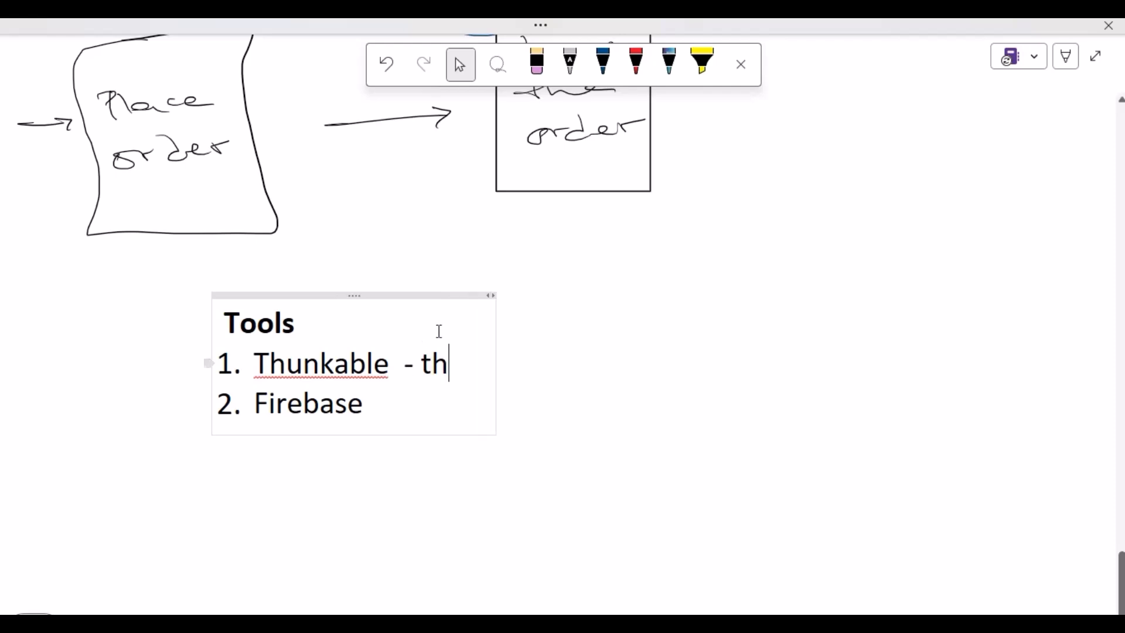
{"action": "type", "text": "unkable.com"}
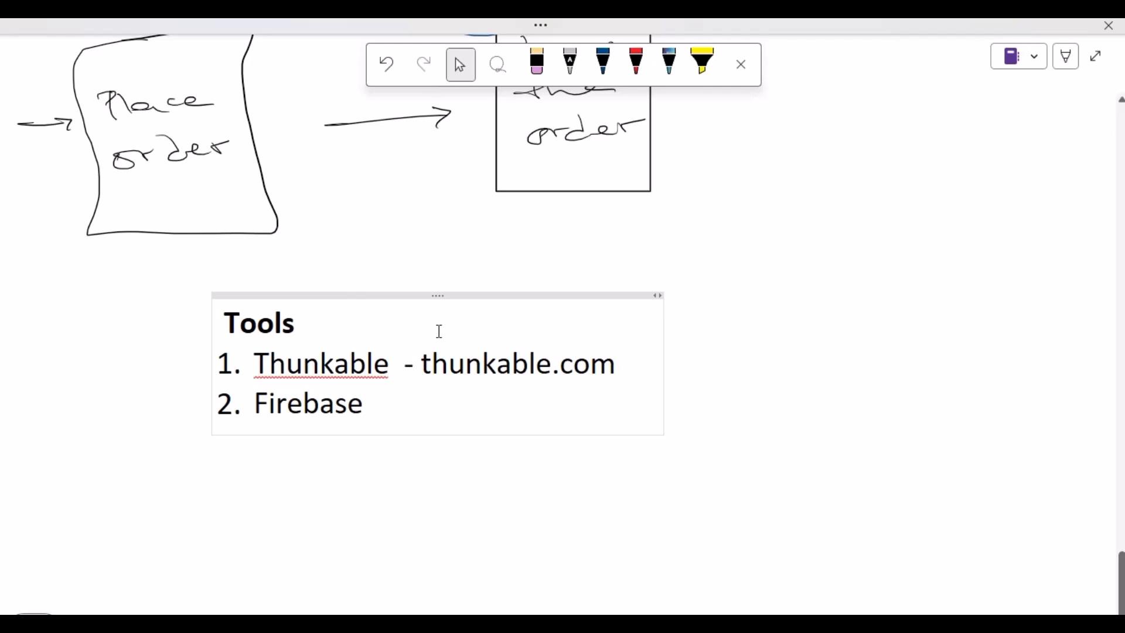
Step: Switch to Chrome and examine the Thunkable homepage, highlighting its main headline
{"action": "key", "text": "alt+Tab"}
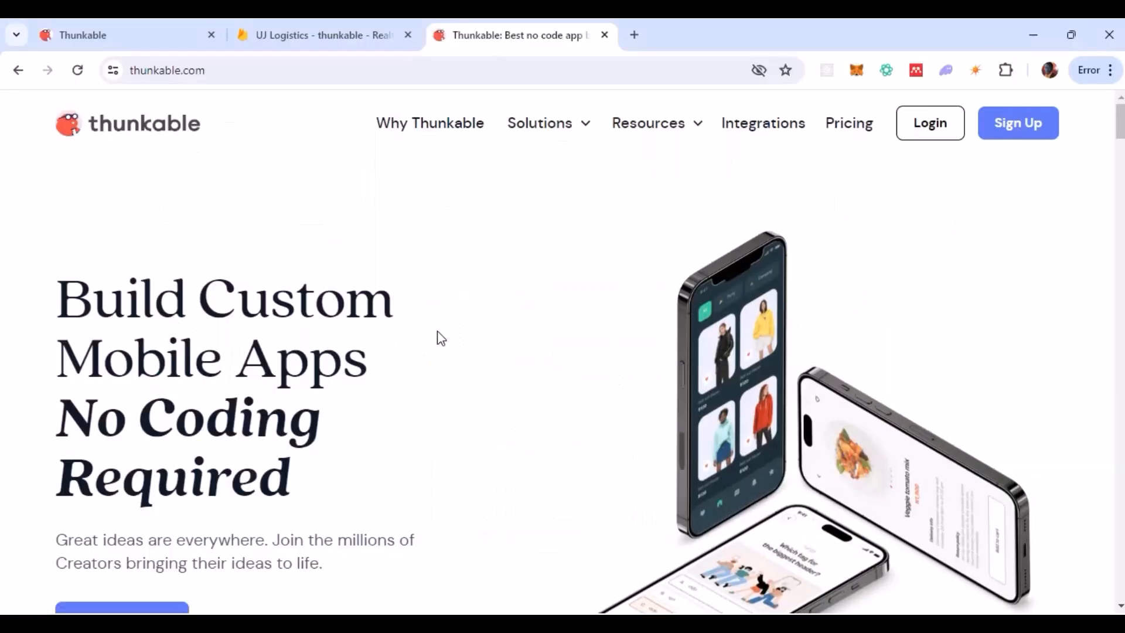
{"action": "scroll", "coordinate": [441, 339], "scroll_direction": "down", "scroll_amount": 4}
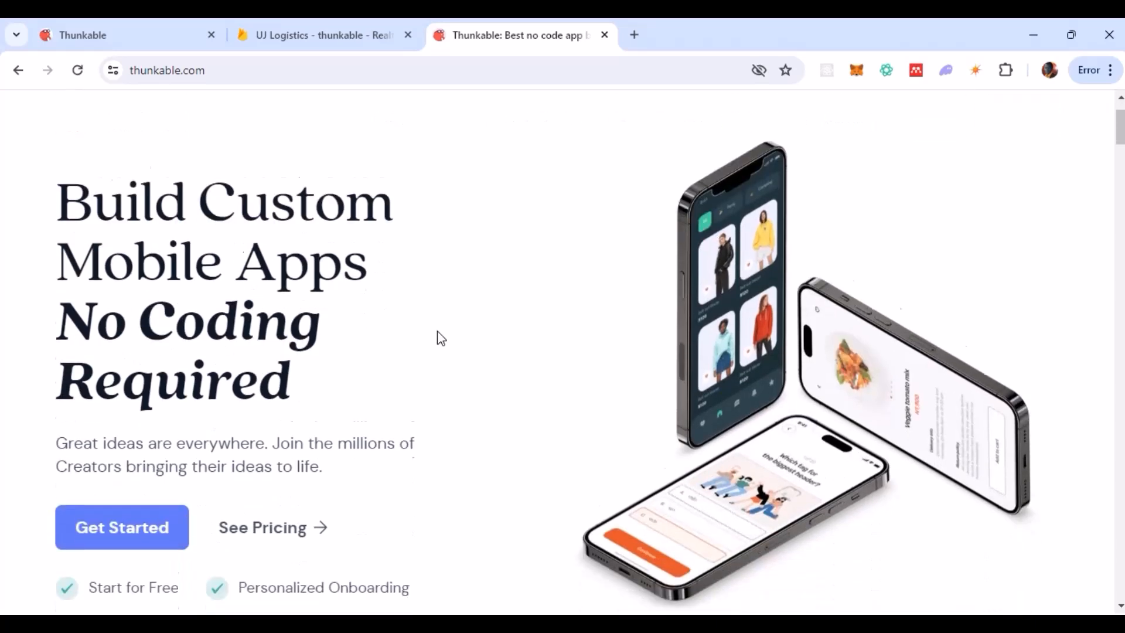
{"action": "scroll", "coordinate": [441, 338], "scroll_direction": "up", "scroll_amount": 2}
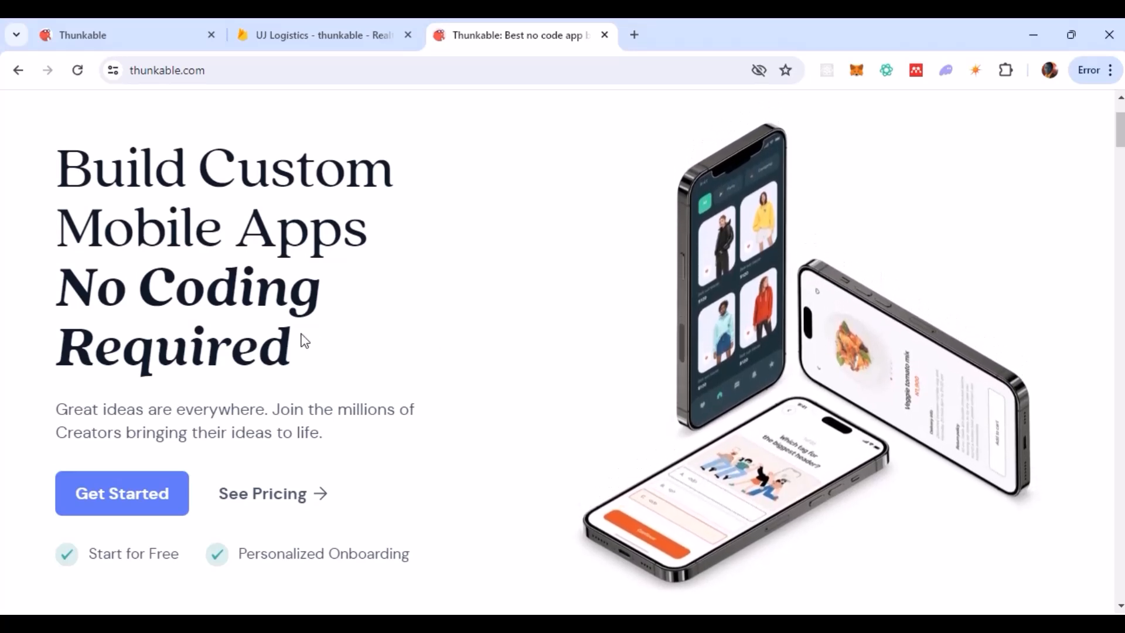
{"action": "left_click_drag", "start_coordinate": [317, 349], "coordinate": [59, 158]}
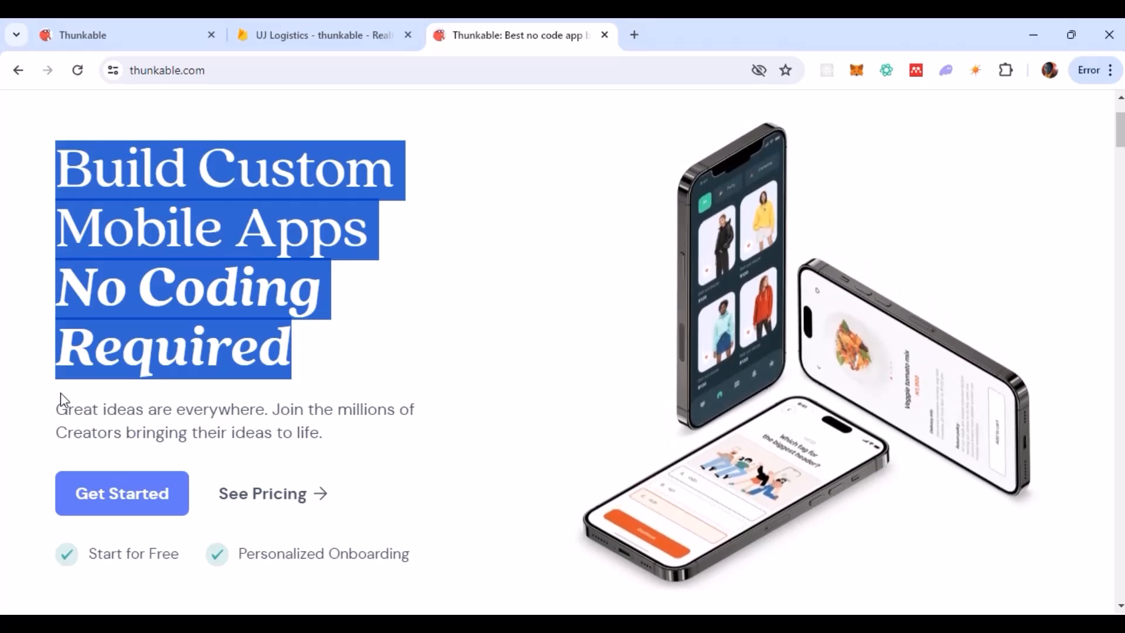
{"action": "scroll", "coordinate": [140, 409], "scroll_direction": "up", "scroll_amount": 3}
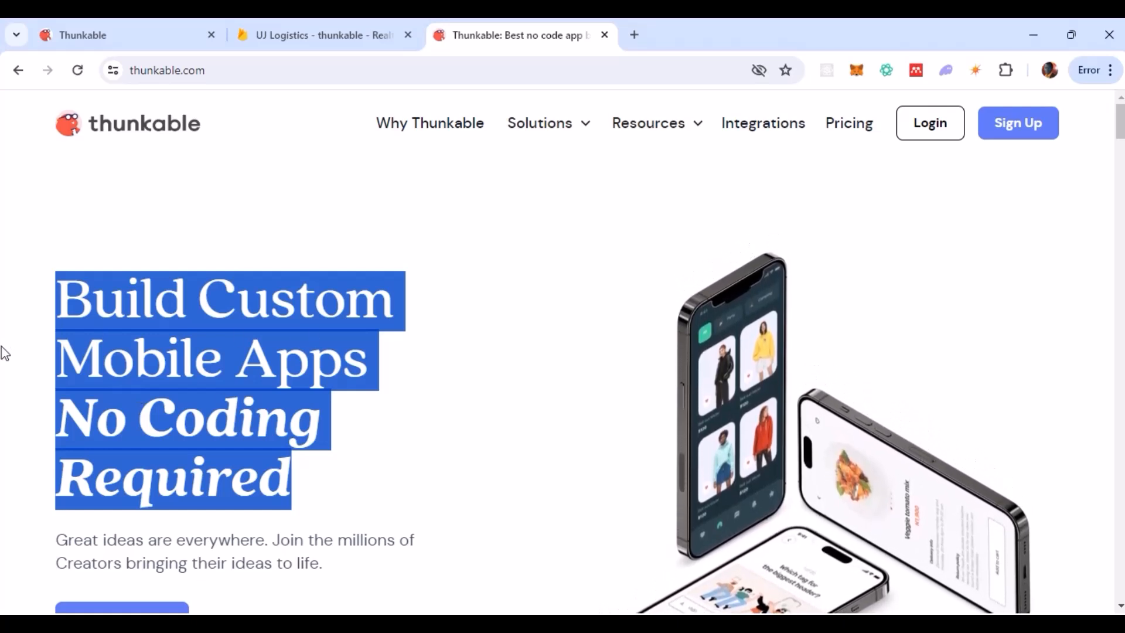
Step: Switch to OneNote and add "Excel" as the third entry in the tools list
{"action": "key", "text": "alt+Tab"}
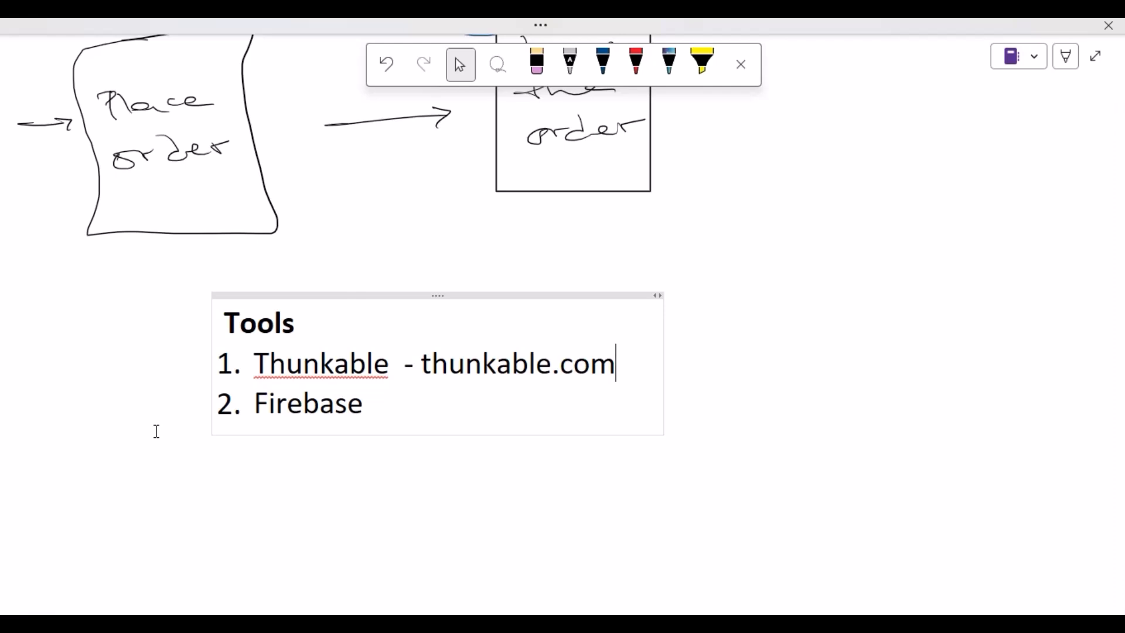
{"action": "left_click", "coordinate": [362, 406]}
{"action": "key", "text": "Return"}
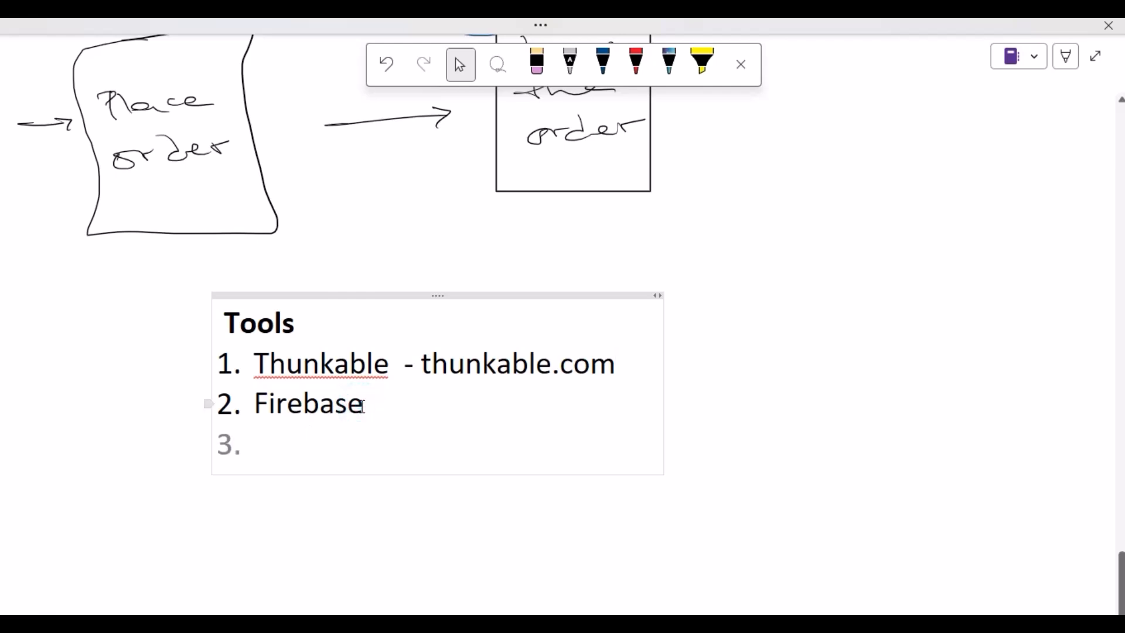
{"action": "type", "text": "Excel"}
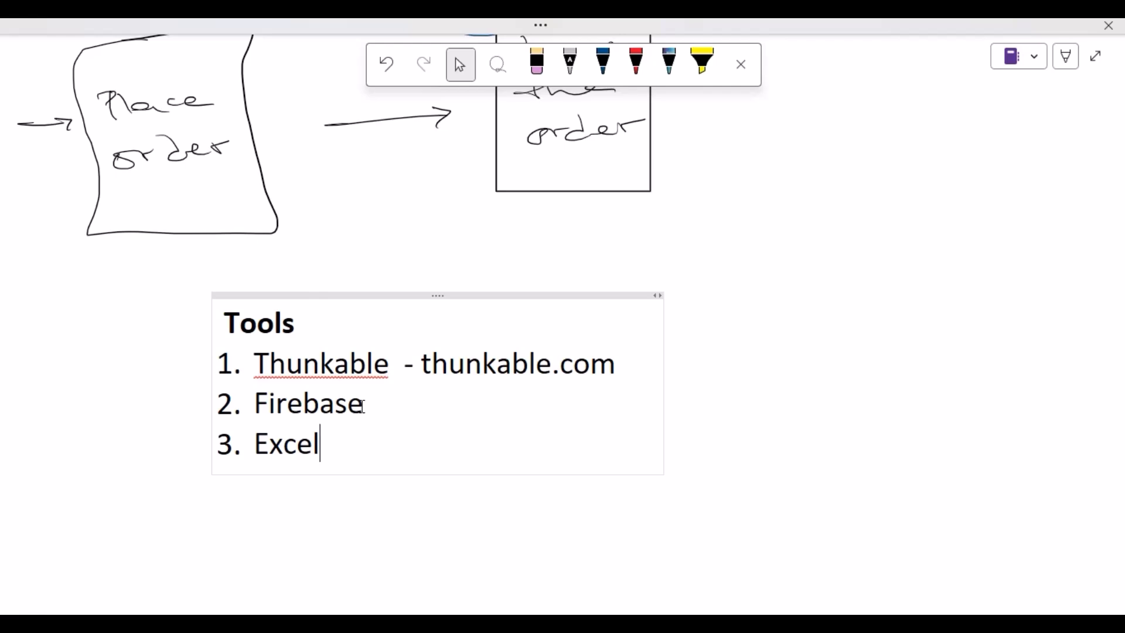
Step: Review the "Excel" entry in the tools list and the numbered screens in the app flow sketch
{"action": "left_click", "coordinate": [363, 406]}
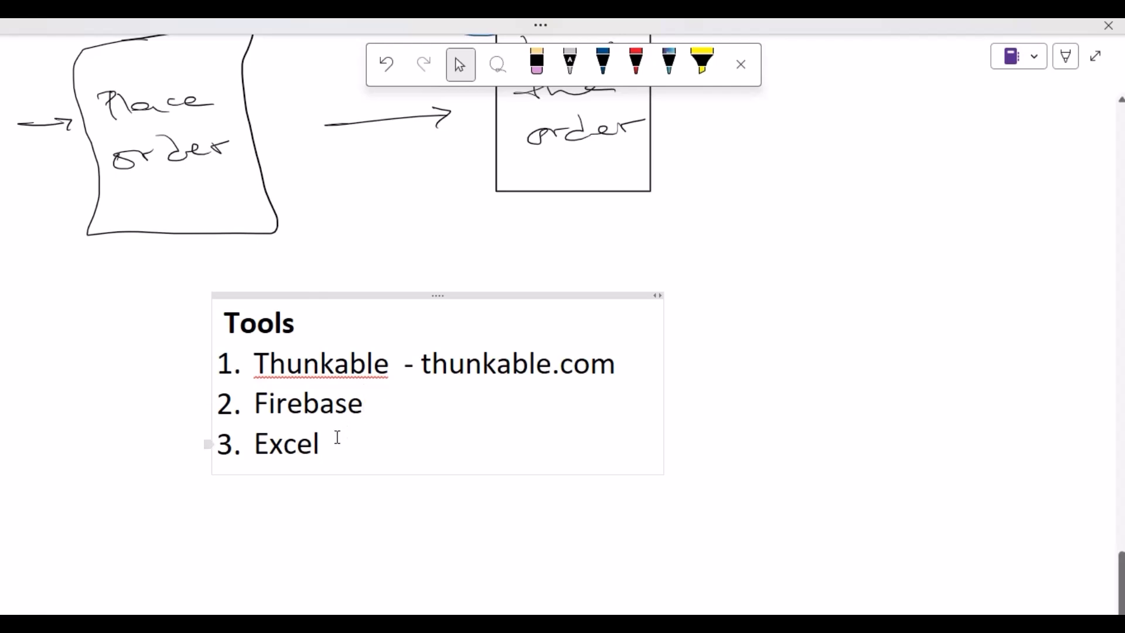
{"action": "double_click", "coordinate": [337, 439]}
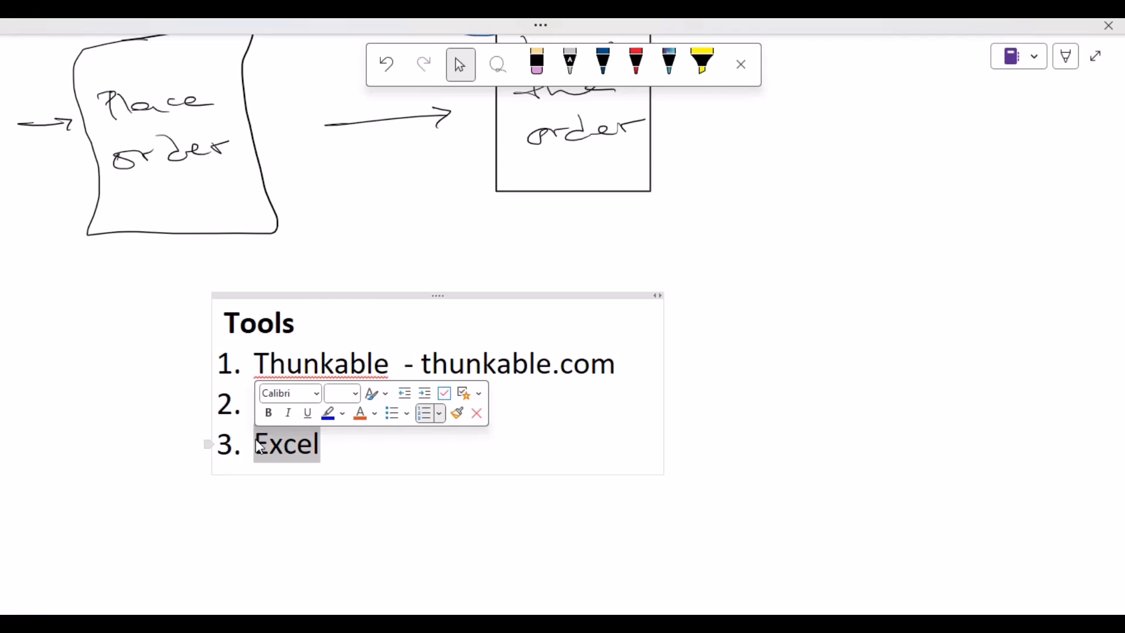
{"action": "left_click", "coordinate": [326, 450]}
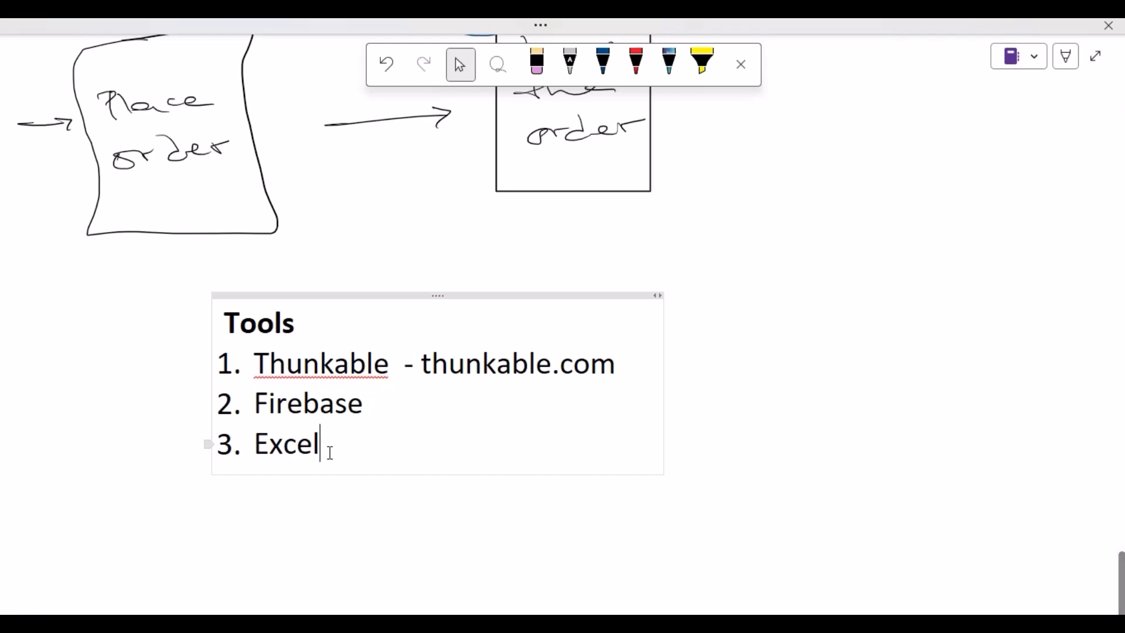
{"action": "scroll", "coordinate": [331, 453], "scroll_direction": "up", "scroll_amount": 1}
{"action": "scroll", "coordinate": [331, 453], "scroll_direction": "up", "scroll_amount": 7}
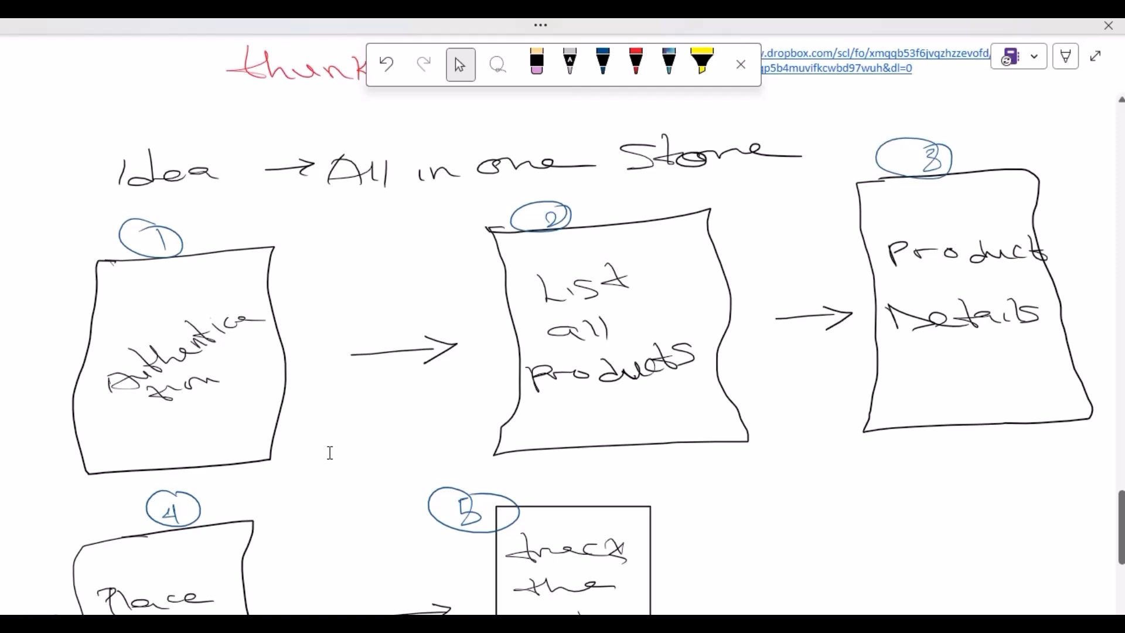
{"action": "scroll", "coordinate": [330, 453], "scroll_direction": "down", "scroll_amount": 7}
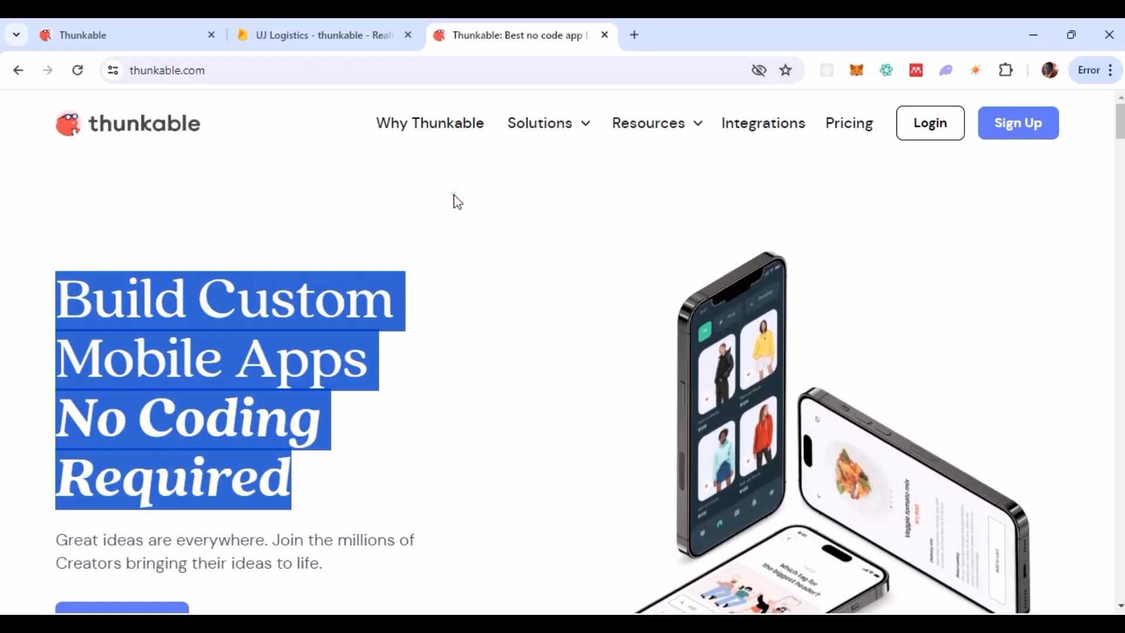
Step: Log in to Thunkable from its homepage in Chrome, look over the existing projects, and open the form for a new project
{"action": "left_click", "coordinate": [458, 202]}
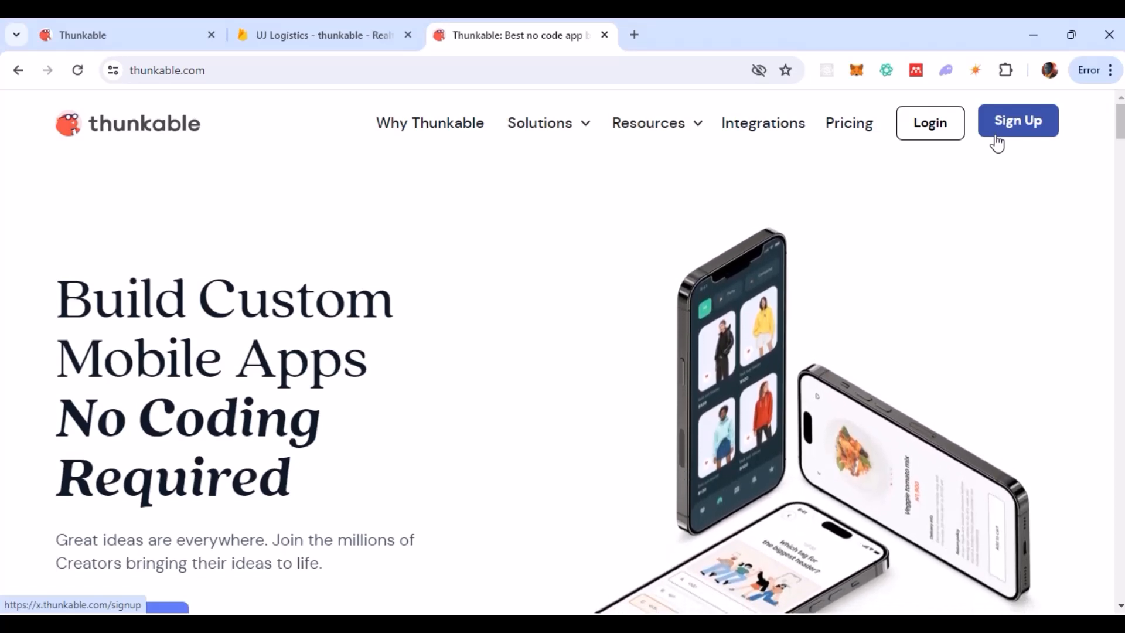
{"action": "left_click", "coordinate": [926, 131]}
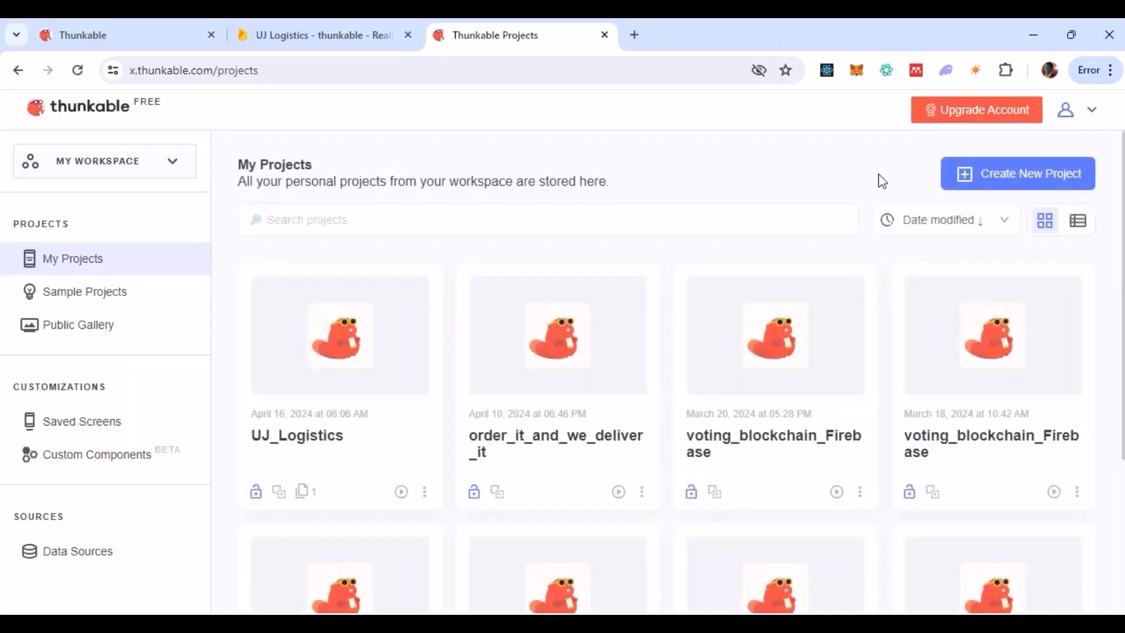
{"action": "scroll", "coordinate": [878, 223], "scroll_direction": "down", "scroll_amount": 2}
{"action": "scroll", "coordinate": [879, 227], "scroll_direction": "down", "scroll_amount": 2}
{"action": "scroll", "coordinate": [880, 228], "scroll_direction": "up", "scroll_amount": 4}
{"action": "left_click", "coordinate": [1008, 182]}
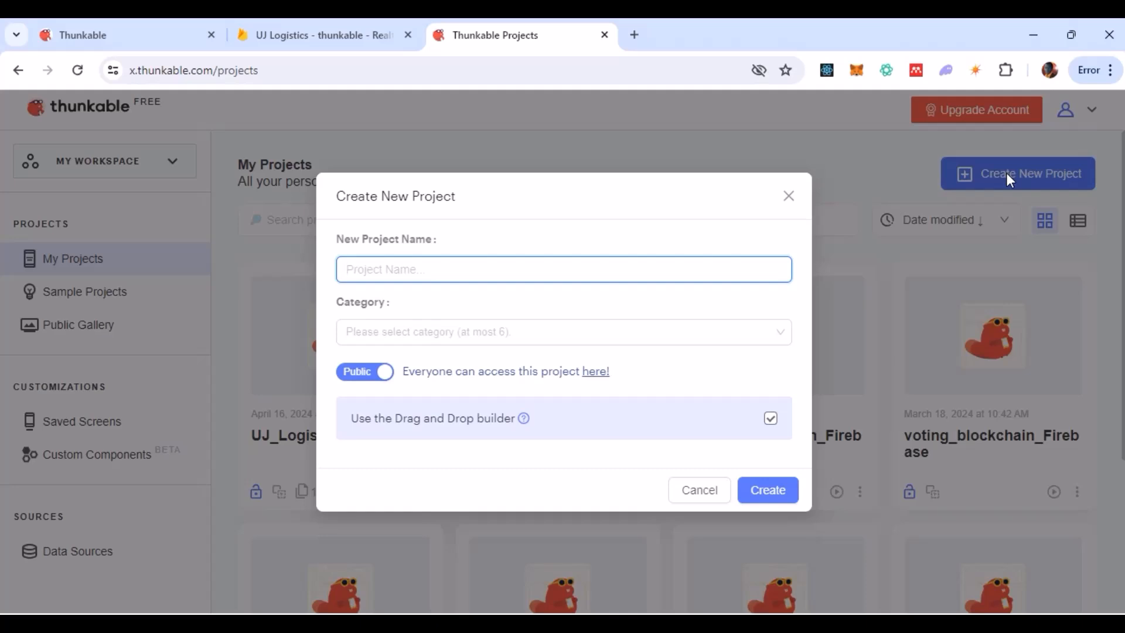
{"action": "type", "text": "all"}
{"action": "key", "text": "BackSpace"}
{"action": "type", "text": "_on"}
{"action": "key", "text": "BackSpace"}
{"action": "key", "text": "BackSpace"}
{"action": "type", "text": "in"}
{"action": "key", "text": "BackSpace"}
{"action": "key", "text": "BackSpace"}
{"action": "key", "text": "BackSpace"}
{"action": "type", "text": "-in-one-store"}
{"action": "key", "text": "Left"}
{"action": "key", "text": "Left"}
{"action": "key", "text": "Left"}
{"action": "key", "text": "BackSpace"}
{"action": "type", "text": "_"}
{"action": "key", "text": "Left"}
{"action": "key", "text": "Left"}
{"action": "key", "text": "Left"}
{"action": "key", "text": "BackSpace"}
{"action": "type", "text": "_"}
{"action": "key", "text": "Left"}
{"action": "key", "text": "Left"}
{"action": "key", "text": "Left"}
{"action": "key", "text": "BackSpace"}
{"action": "type", "text": "_"}
Step: Name the new project UJ_Logistics and assign it the Shopping and Just testing categories
{"action": "key", "text": "ctrl+a"}
{"action": "type", "text": "UJ_Logistics"}
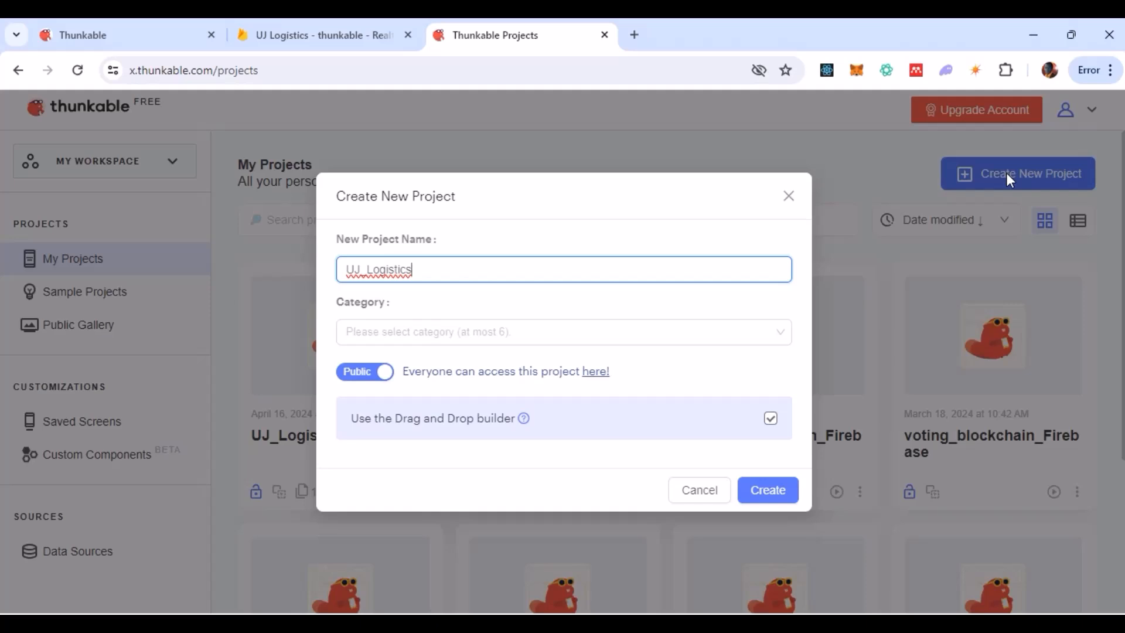
{"action": "left_click", "coordinate": [770, 334]}
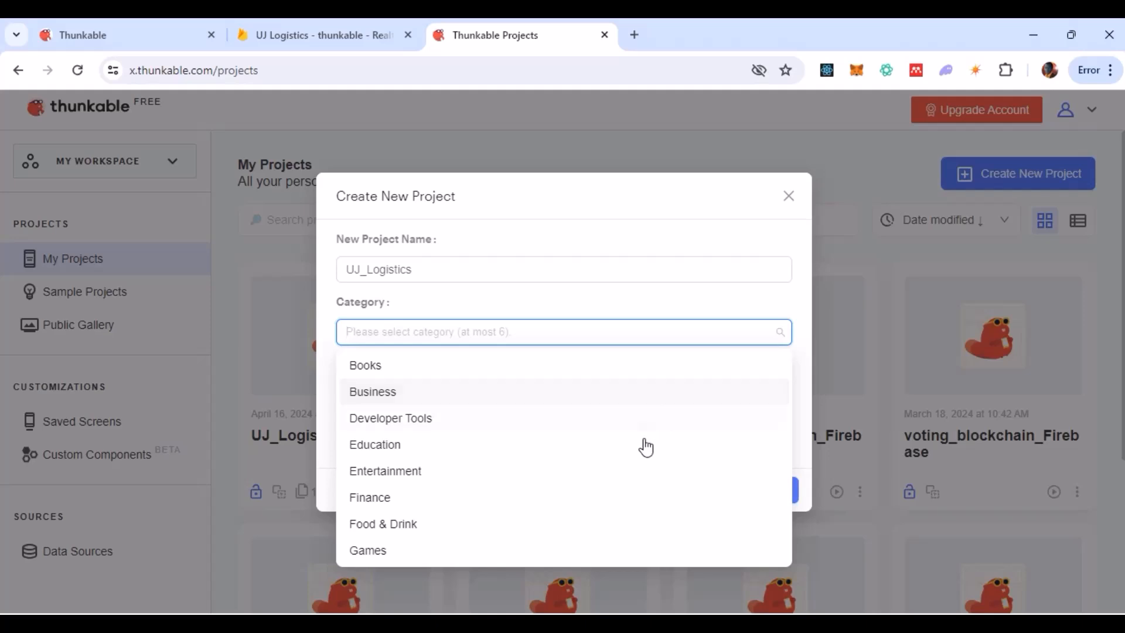
{"action": "scroll", "coordinate": [625, 497], "scroll_direction": "down", "scroll_amount": 3}
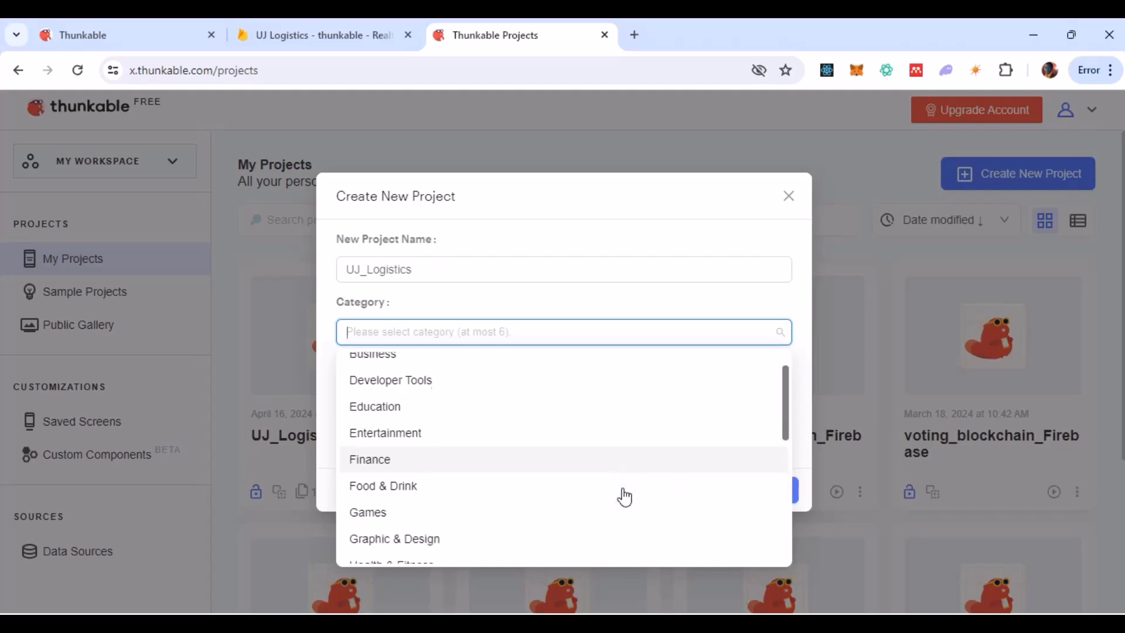
{"action": "scroll", "coordinate": [625, 497], "scroll_direction": "down", "scroll_amount": 3}
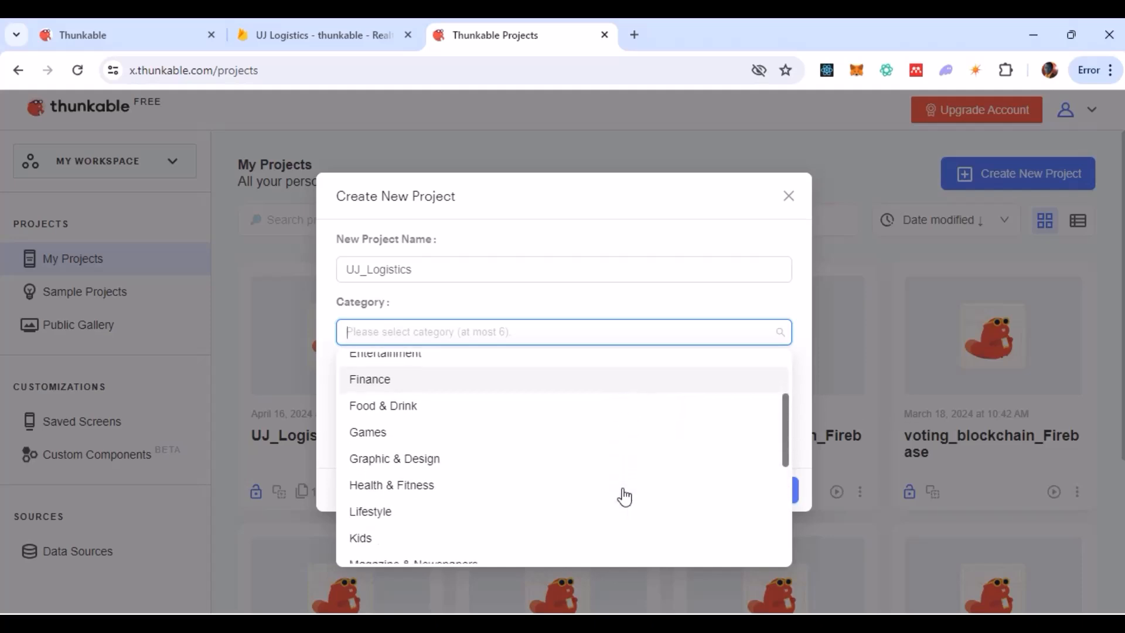
{"action": "scroll", "coordinate": [625, 497], "scroll_direction": "down", "scroll_amount": 2}
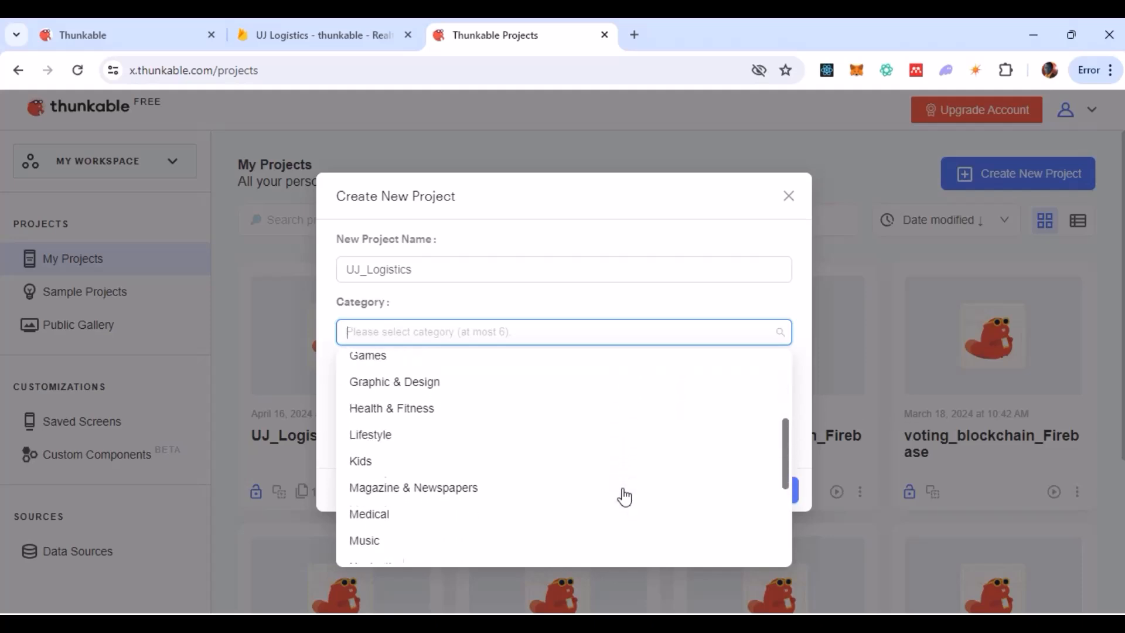
{"action": "scroll", "coordinate": [624, 497], "scroll_direction": "down", "scroll_amount": 3}
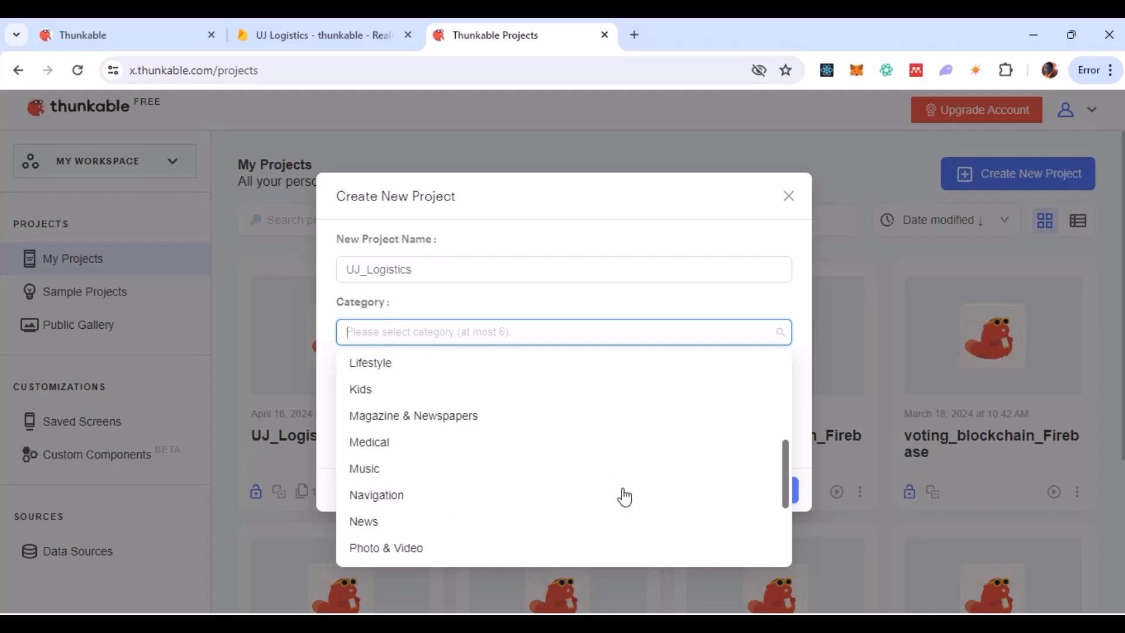
{"action": "scroll", "coordinate": [625, 497], "scroll_direction": "down", "scroll_amount": 5}
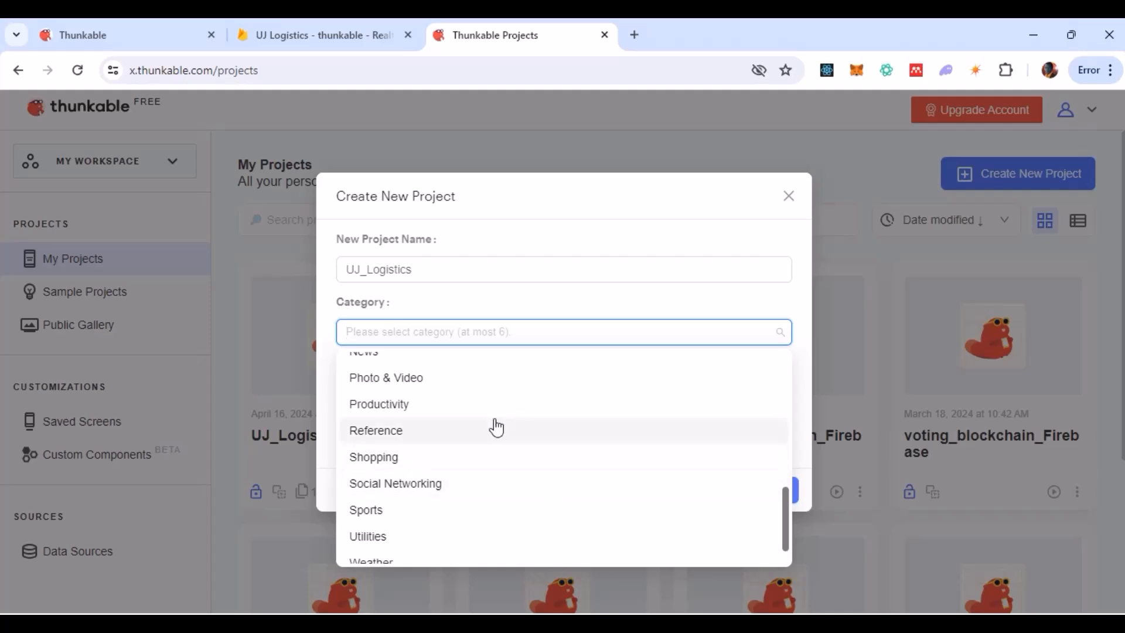
{"action": "scroll", "coordinate": [495, 426], "scroll_direction": "down", "scroll_amount": 1}
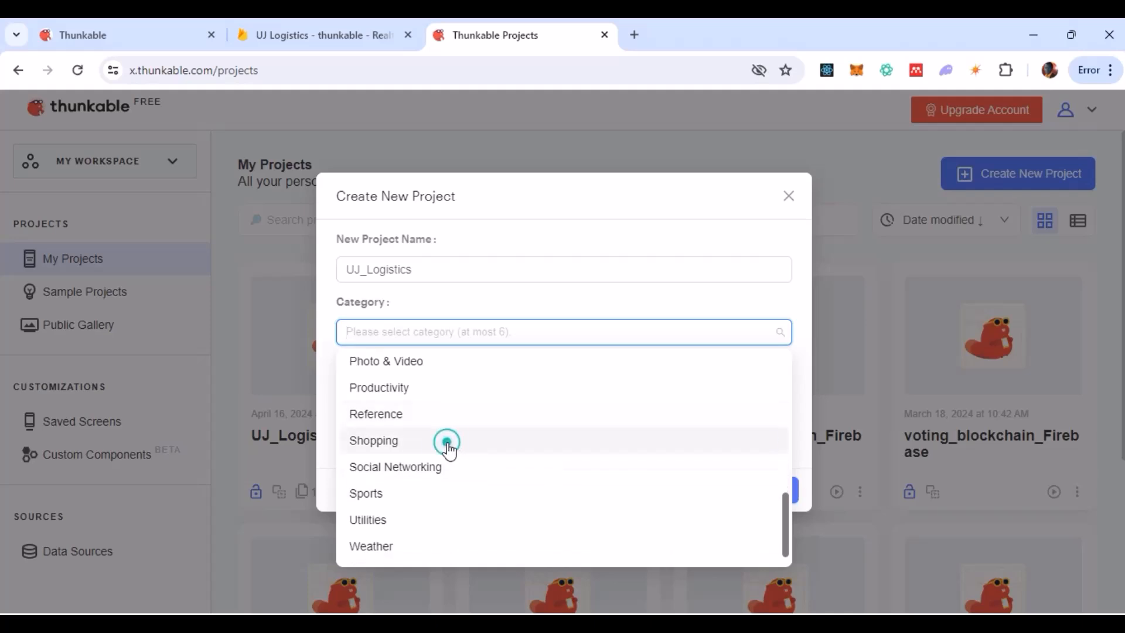
{"action": "left_click", "coordinate": [450, 444]}
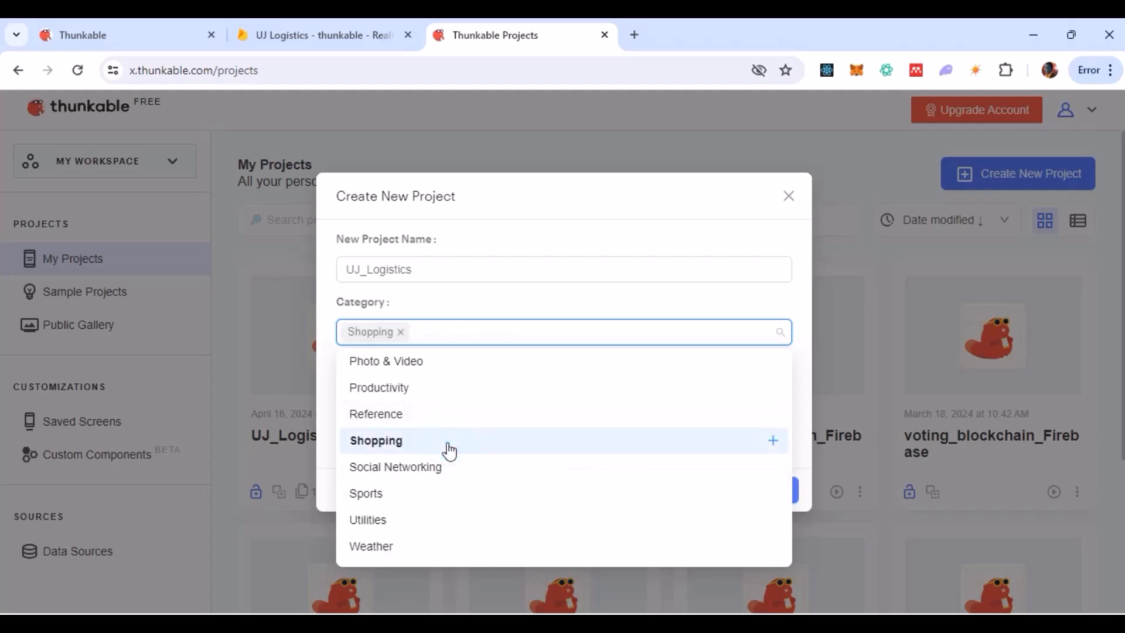
{"action": "scroll", "coordinate": [450, 451], "scroll_direction": "down", "scroll_amount": 1}
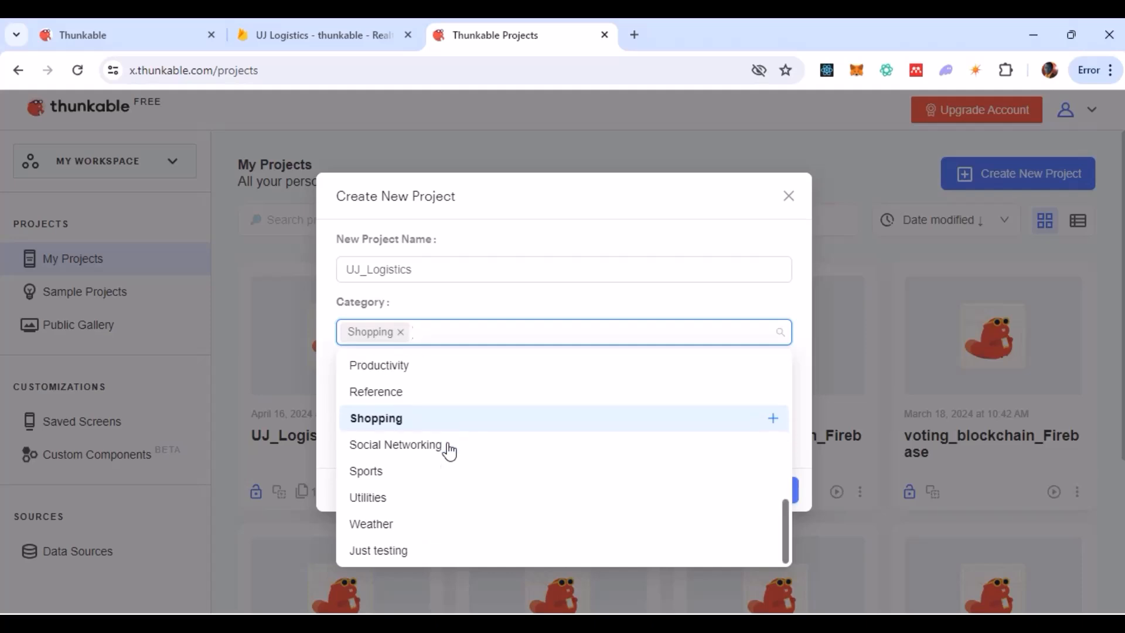
{"action": "left_click", "coordinate": [408, 548]}
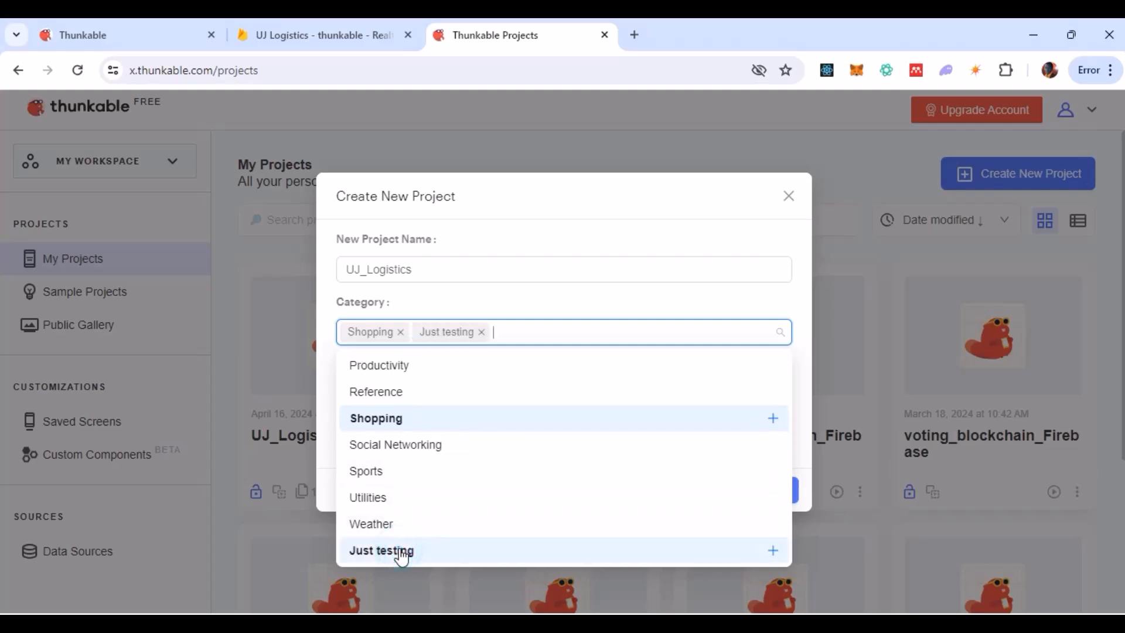
{"action": "left_click", "coordinate": [657, 305]}
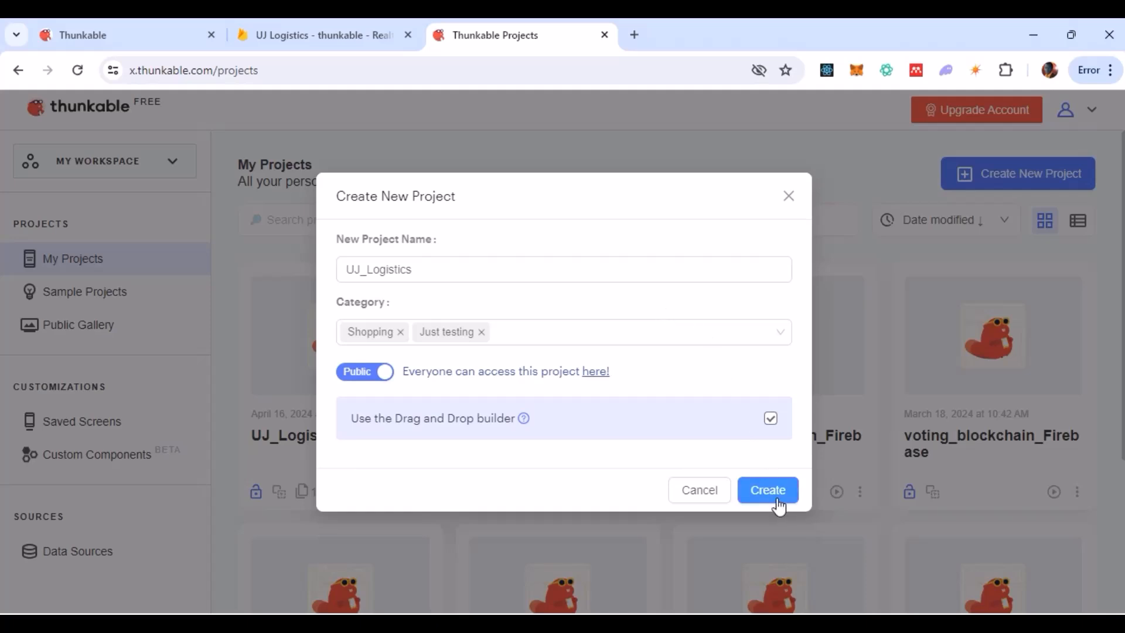
Step: Create the project as public with the Drag and Drop builder enabled
{"action": "left_click", "coordinate": [381, 383]}
{"action": "left_click", "coordinate": [359, 426]}
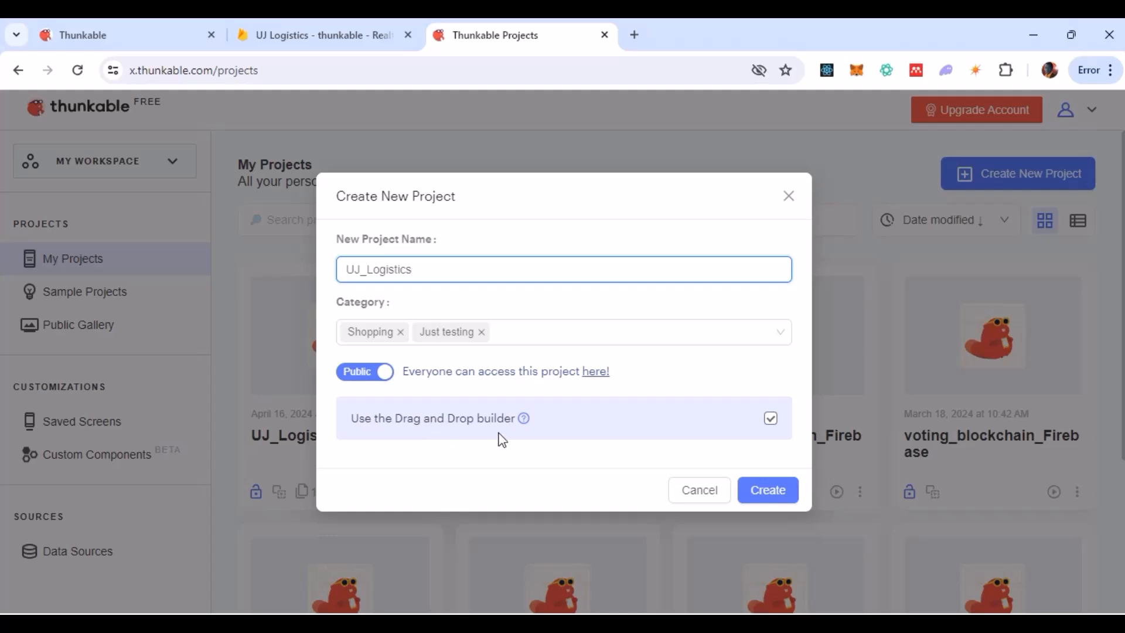
{"action": "left_click", "coordinate": [770, 421]}
{"action": "left_click", "coordinate": [770, 419]}
{"action": "left_click", "coordinate": [765, 492]}
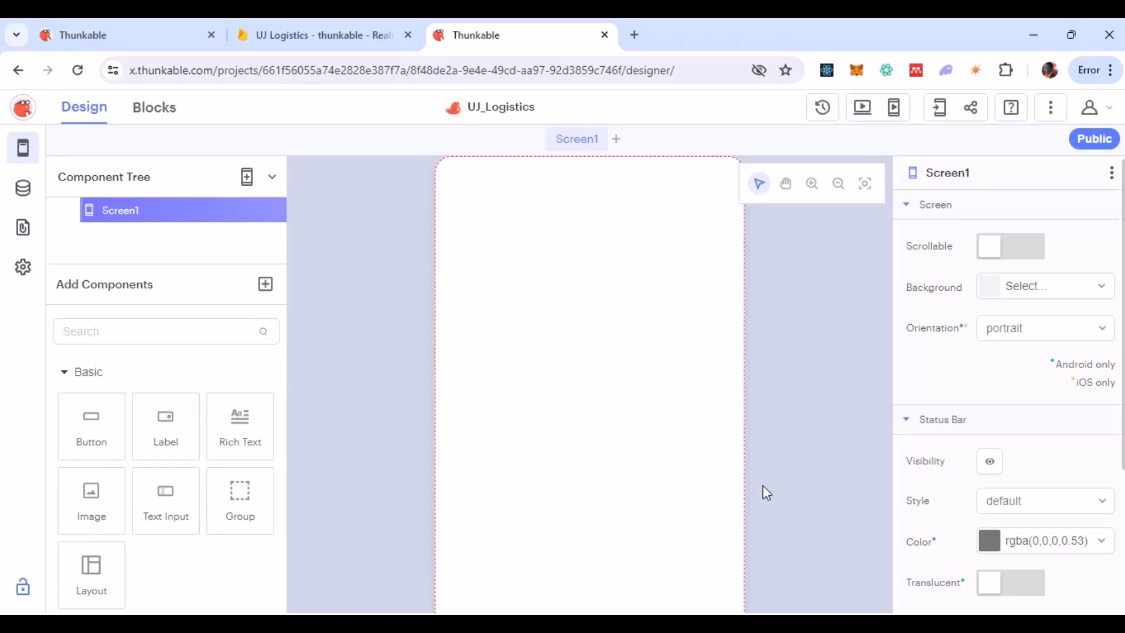
Step: Switch to OneNote, move the Tools list closer to the page's left edge, and place a copy of it beside the original
{"action": "key", "text": "alt+Tab"}
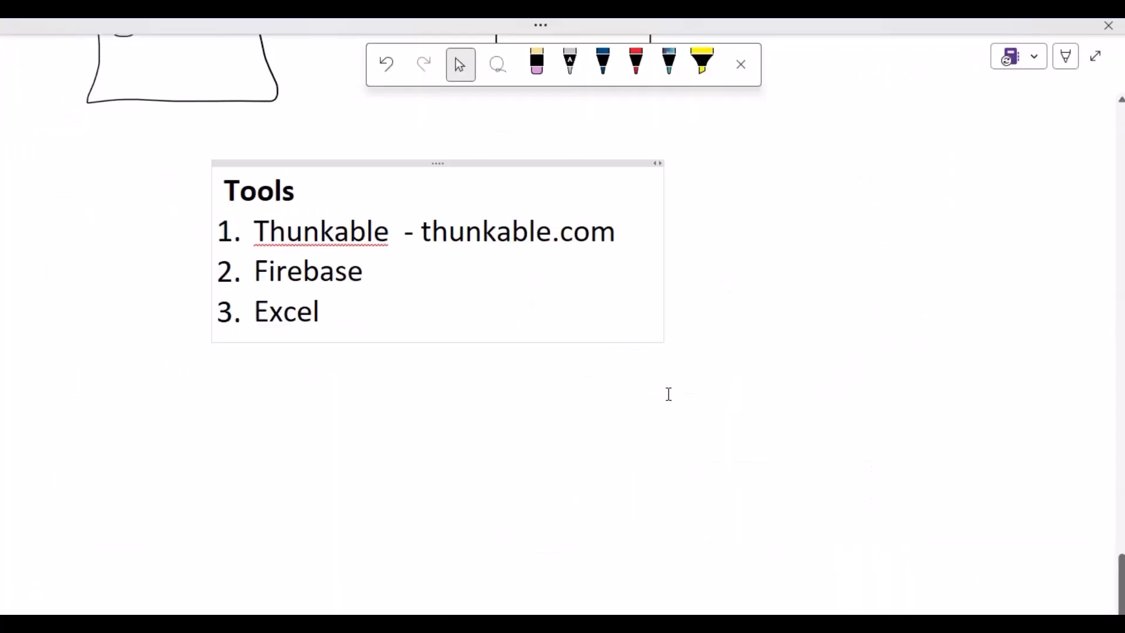
{"action": "left_click", "coordinate": [466, 453]}
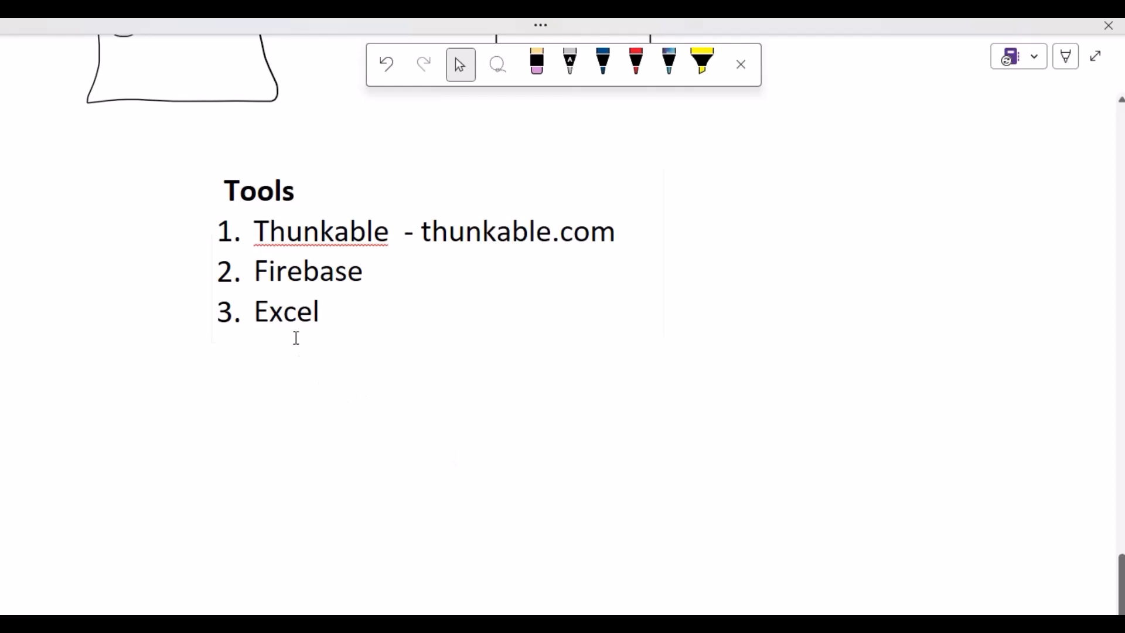
{"action": "left_click", "coordinate": [353, 314]}
{"action": "key", "text": "ctrl+a"}
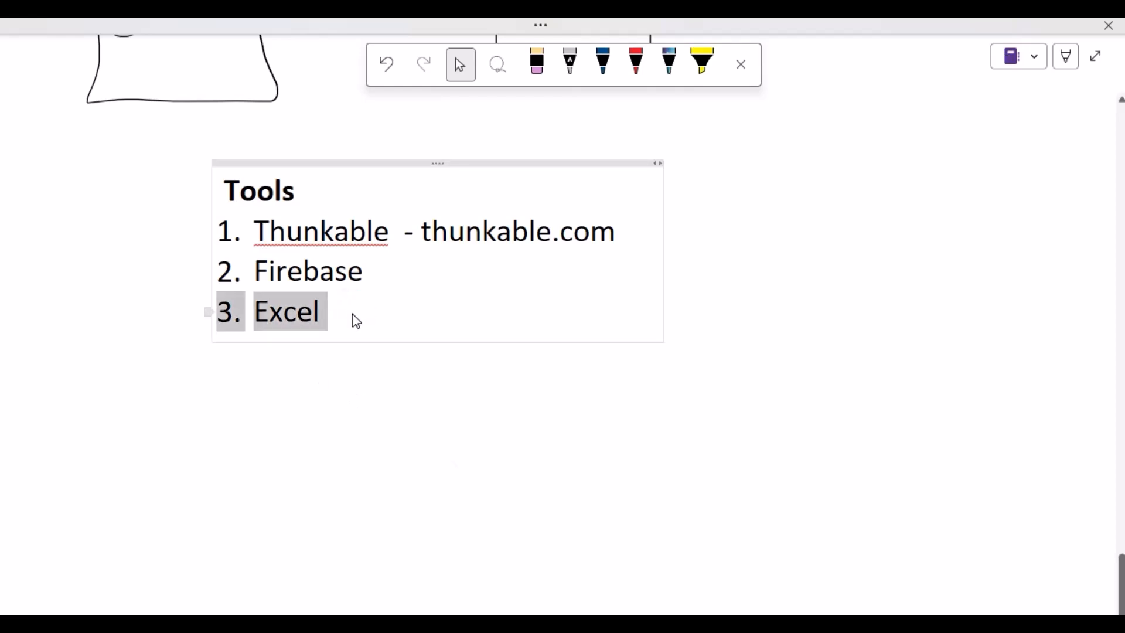
{"action": "key", "text": "ctrl+a"}
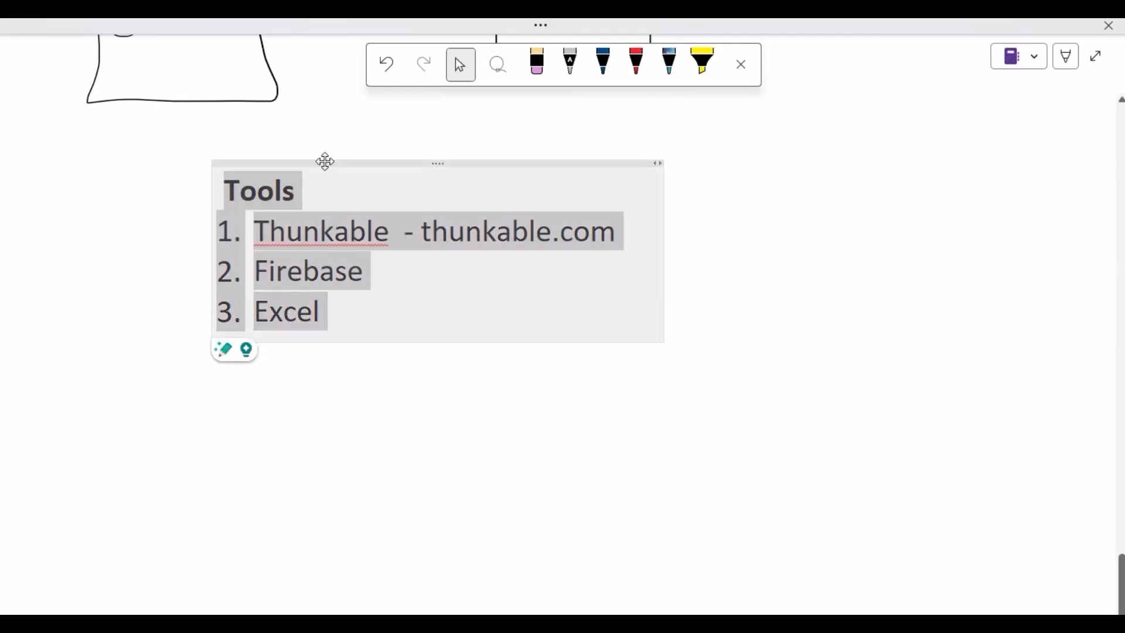
{"action": "left_click_drag", "start_coordinate": [328, 168], "coordinate": [196, 169]}
{"action": "left_click", "coordinate": [816, 244]}
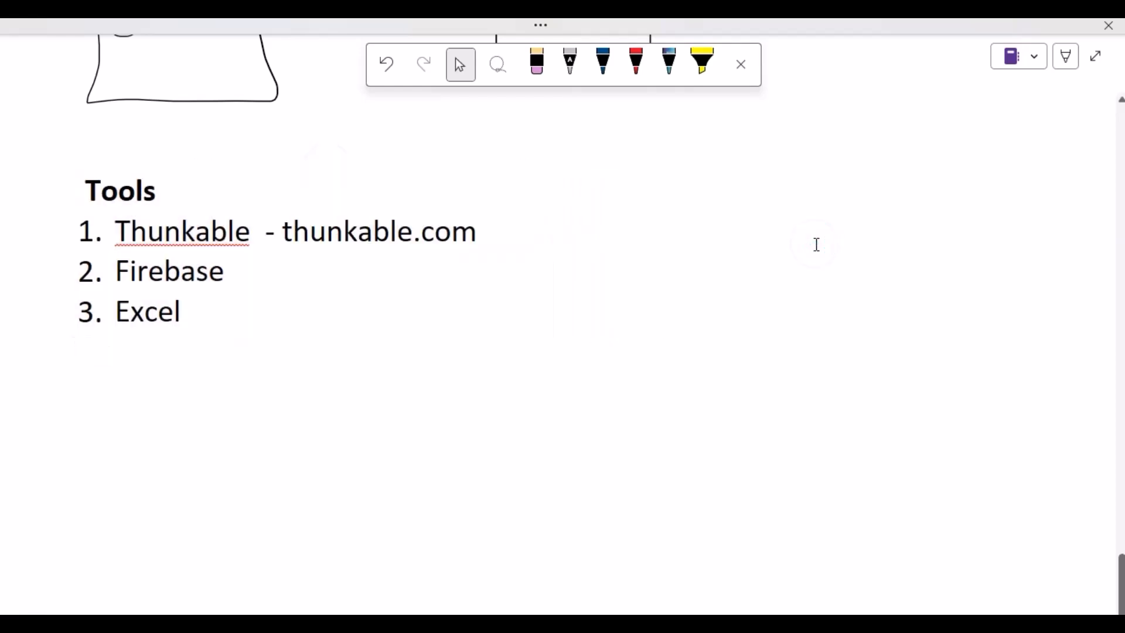
{"action": "type", "text": "Tools 1. Thunkable - thunkable.com 2. Firebase 3. Excel"}
{"action": "left_click_drag", "start_coordinate": [859, 224], "coordinate": [661, 163]}
Step: Retitle the copied list "Introduction to Thunkable" and widen its text box so the heading fits on one line
{"action": "left_click", "coordinate": [699, 185]}
{"action": "double_click", "coordinate": [698, 186]}
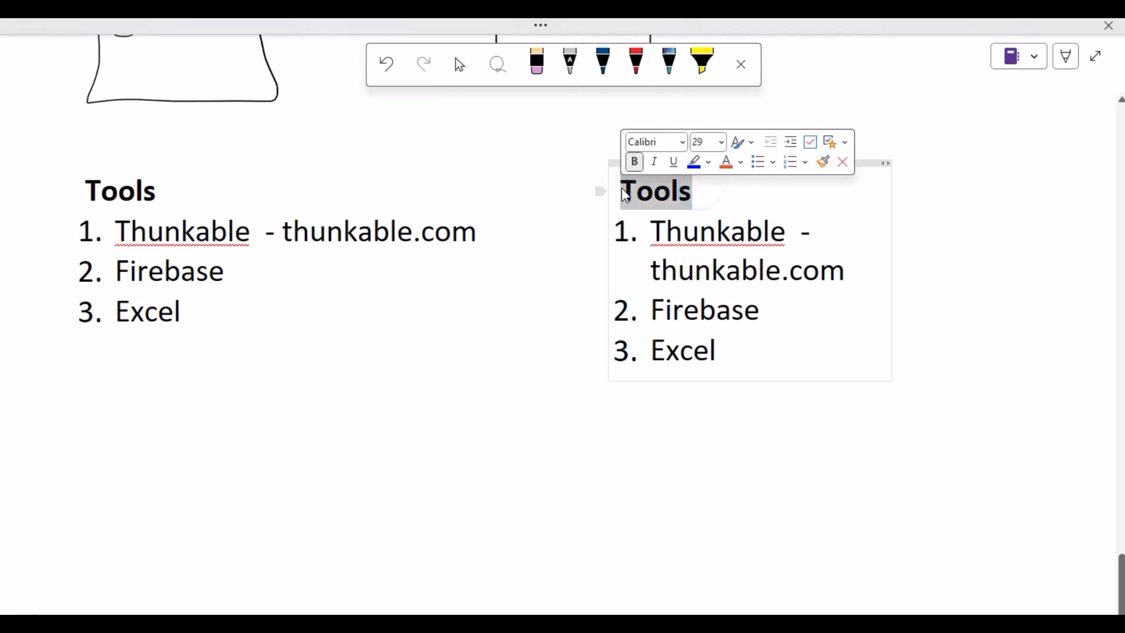
{"action": "type", "text": "Introdu"}
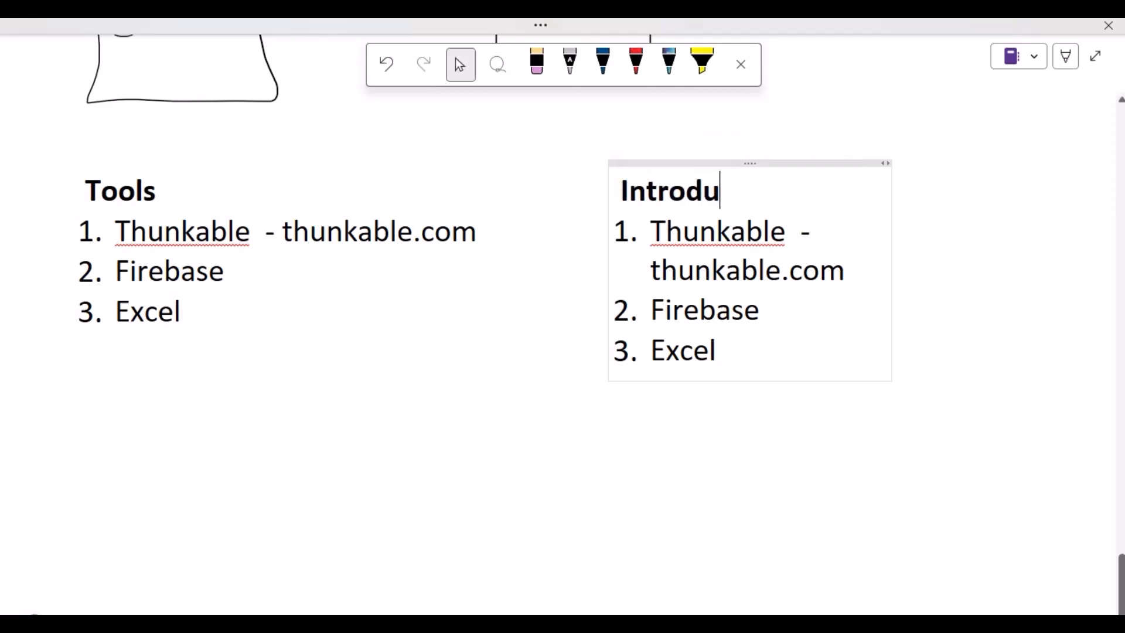
{"action": "type", "text": "ction to"}
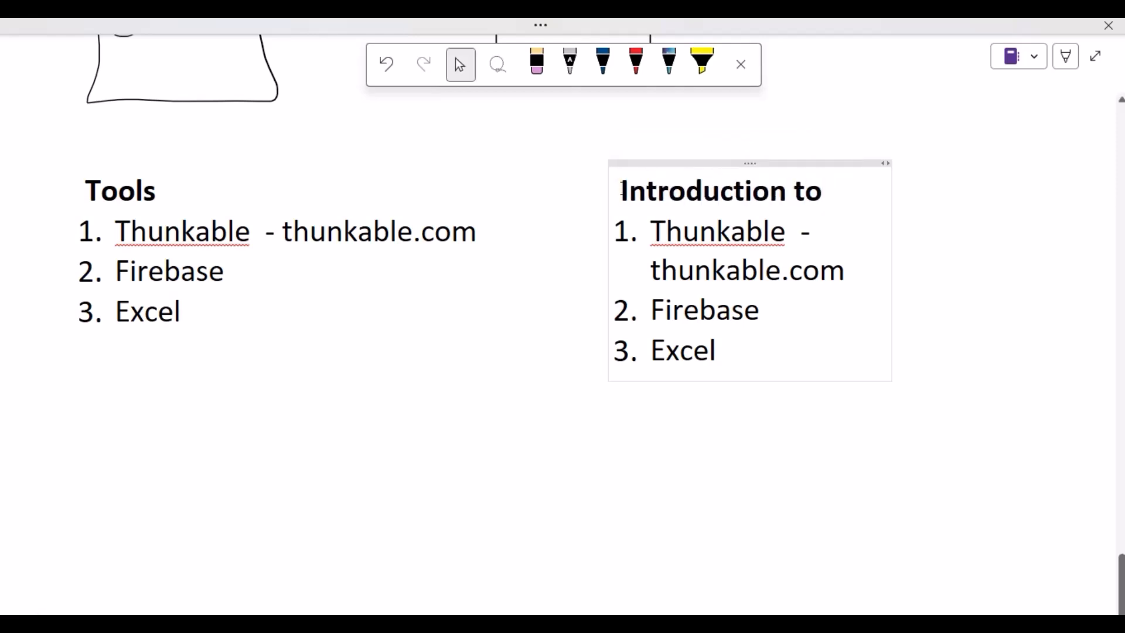
{"action": "type", "text": " TH un"}
{"action": "key", "text": "BackSpace"}
{"action": "key", "text": "BackSpace"}
{"action": "key", "text": "BackSpace"}
{"action": "type", "text": "hunla"}
{"action": "key", "text": "BackSpace"}
{"action": "key", "text": "BackSpace"}
{"action": "type", "text": "kan"}
{"action": "key", "text": "BackSpace"}
{"action": "type", "text": "ble"}
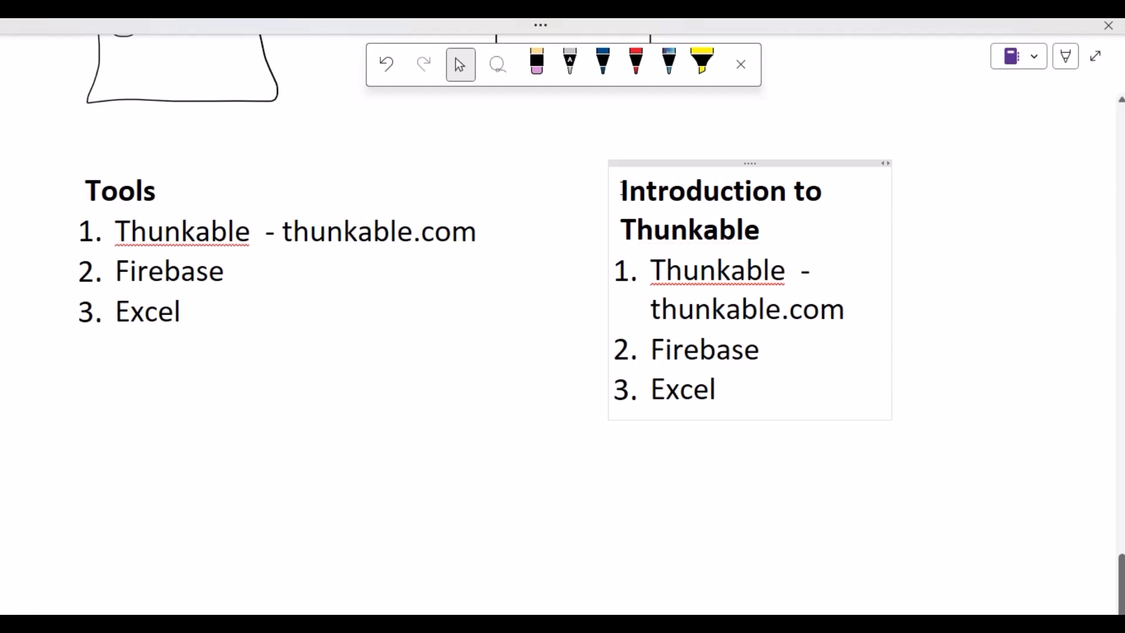
{"action": "left_click_drag", "start_coordinate": [890, 283], "coordinate": [1003, 284]}
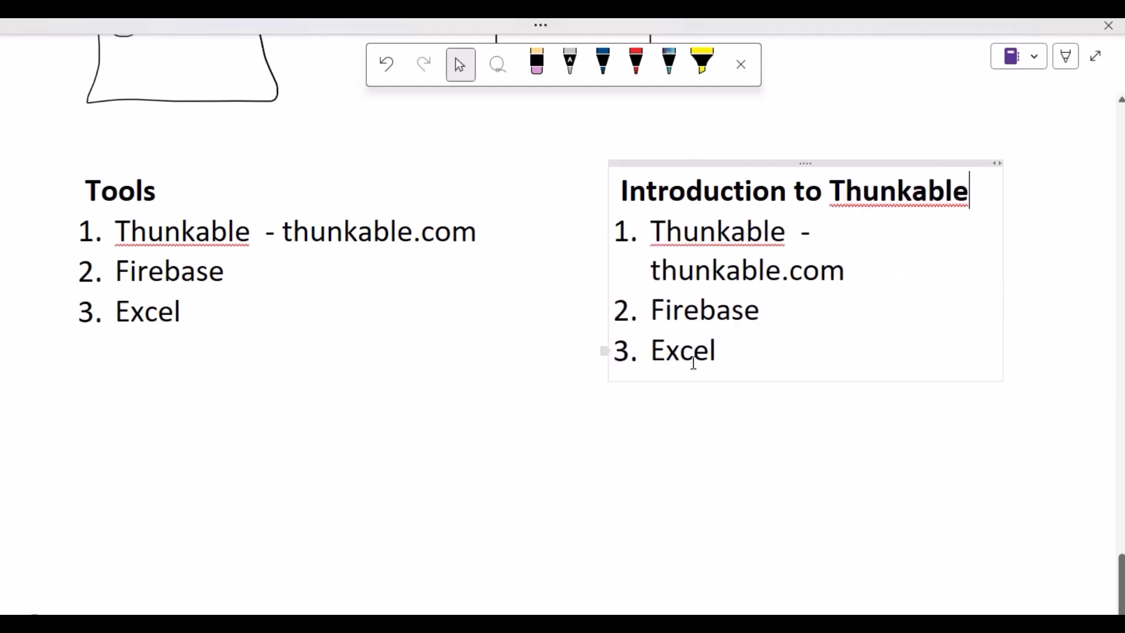
Step: Replace the copied list's entries with "Design", "Block" and "Components"
{"action": "left_click_drag", "start_coordinate": [724, 354], "coordinate": [652, 241]}
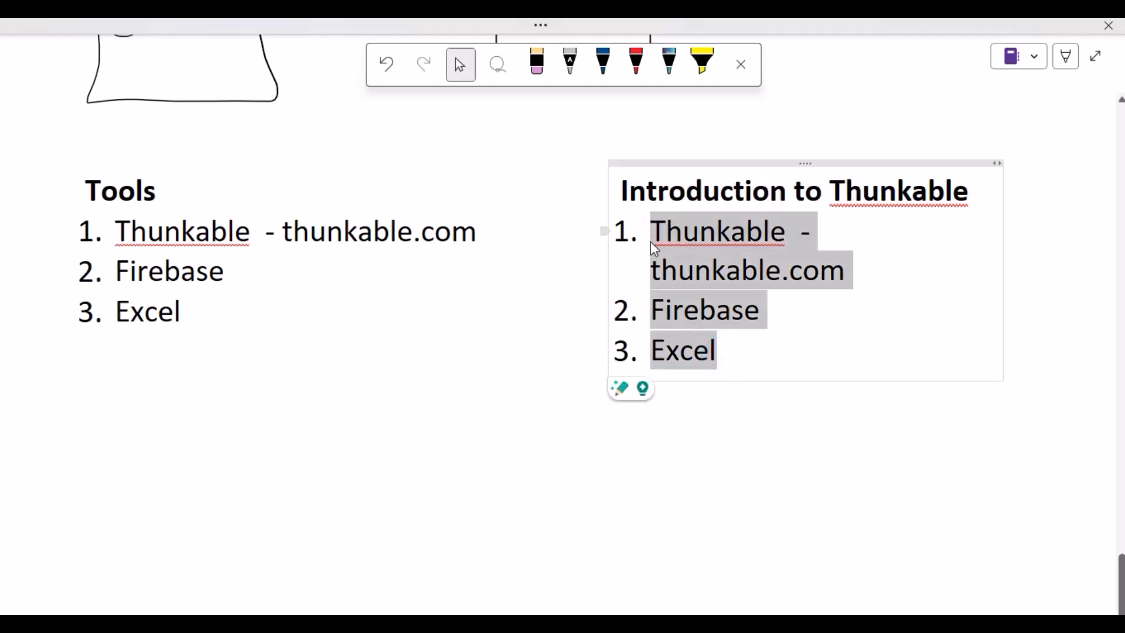
{"action": "type", "text": "Design"}
{"action": "key", "text": "Return"}
{"action": "type", "text": "Block"}
{"action": "key", "text": "Return"}
{"action": "type", "text": "Compo"}
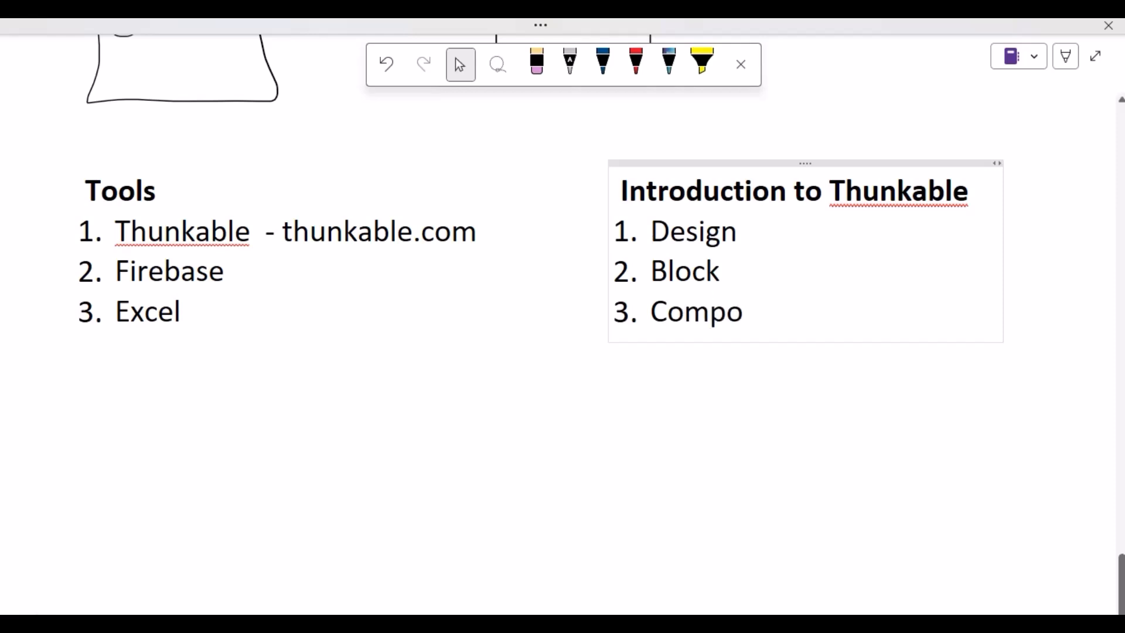
{"action": "type", "text": "nents"}
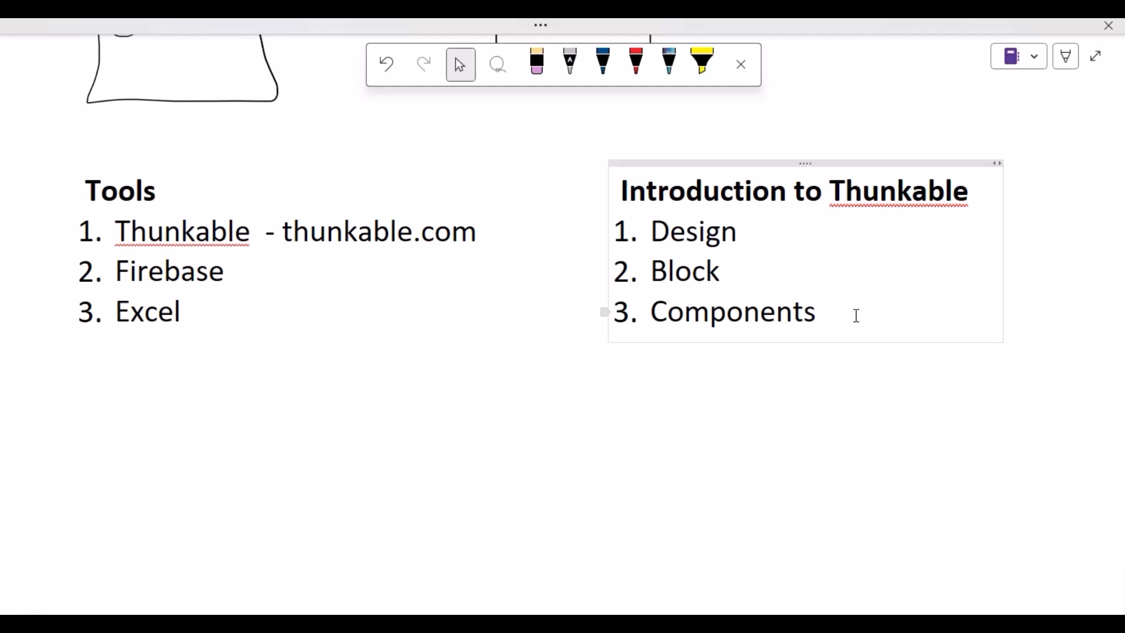
Step: Switch to Chrome, look through the available Thunkable components, and place a Button on Screen1 at about X 64, Y 211
{"action": "key", "text": "alt+Tab"}
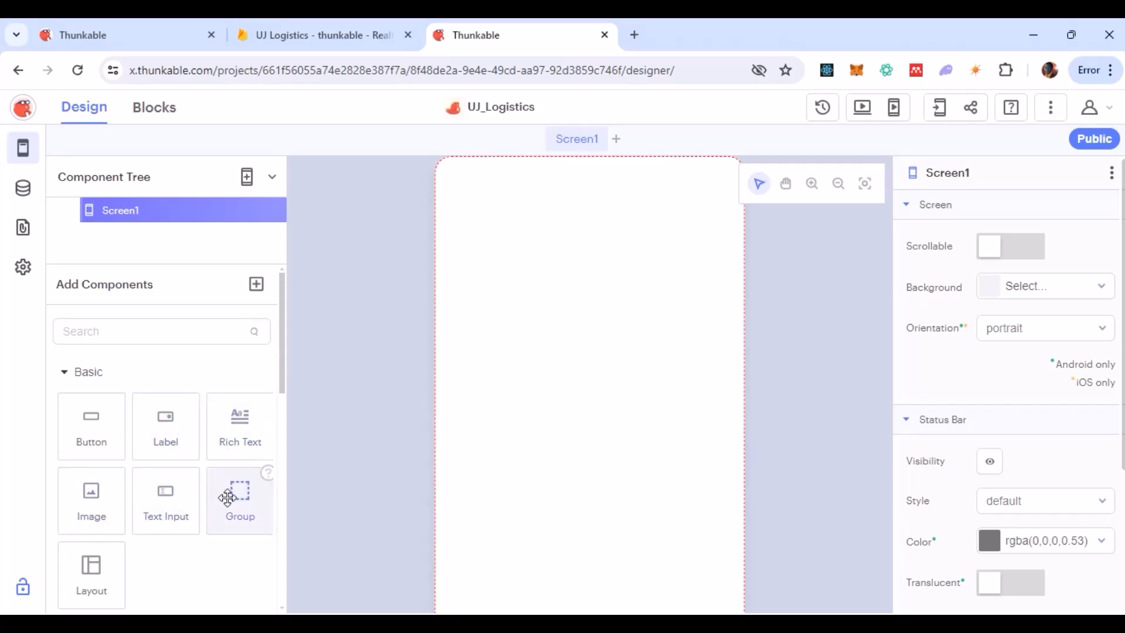
{"action": "scroll", "coordinate": [226, 497], "scroll_direction": "down", "scroll_amount": 1}
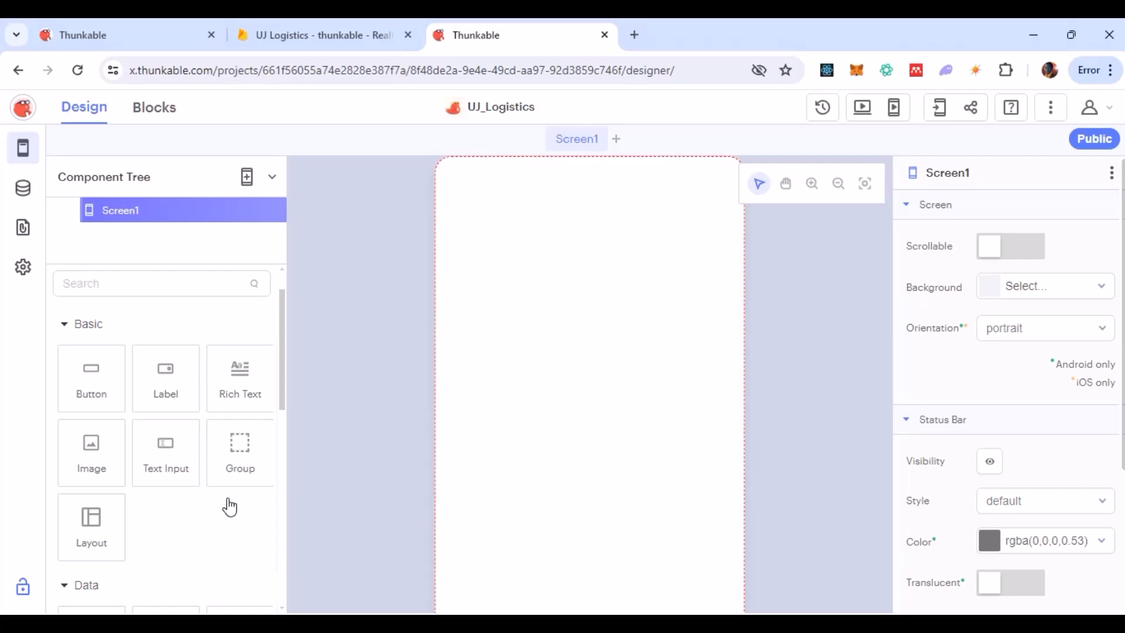
{"action": "scroll", "coordinate": [230, 508], "scroll_direction": "down", "scroll_amount": 4}
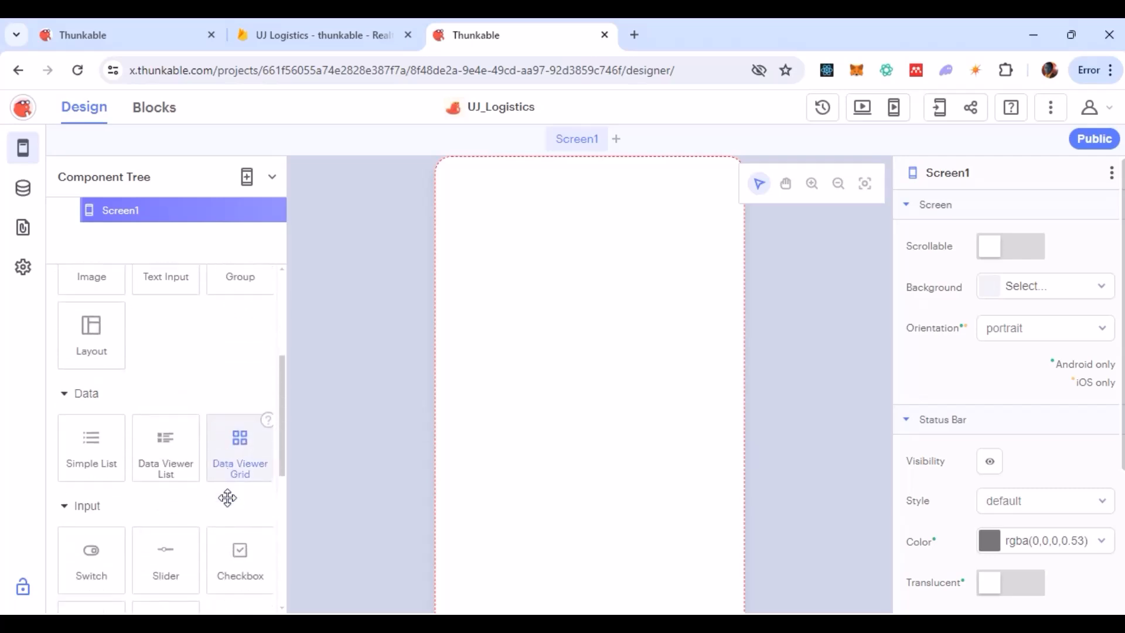
{"action": "scroll", "coordinate": [230, 507], "scroll_direction": "down", "scroll_amount": 6}
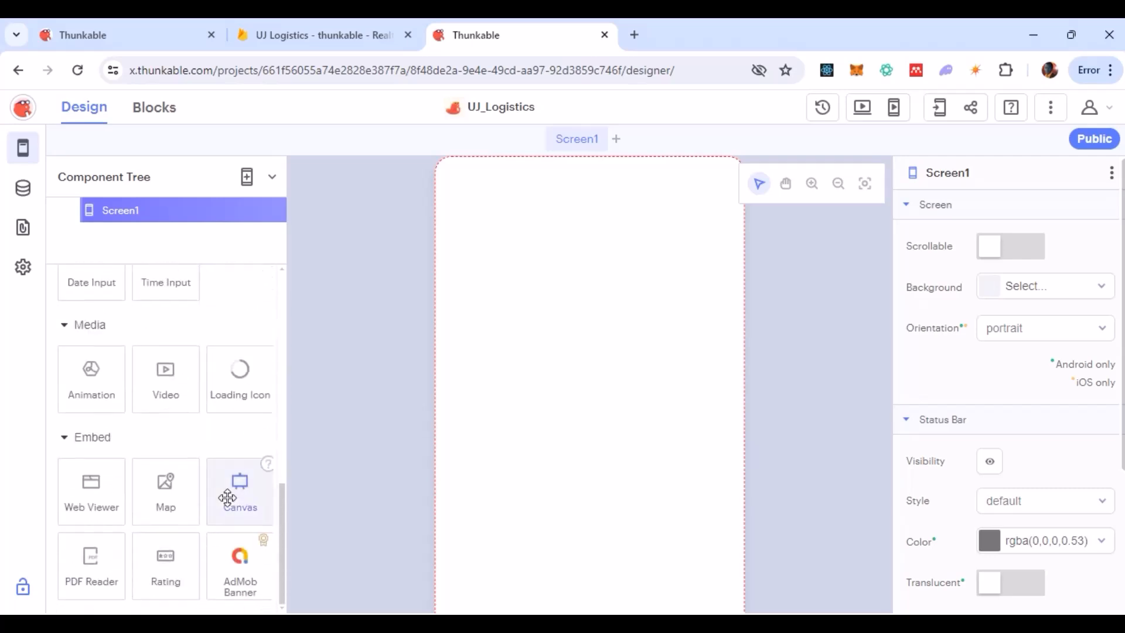
{"action": "scroll", "coordinate": [227, 498], "scroll_direction": "up", "scroll_amount": 11}
{"action": "scroll", "coordinate": [228, 498], "scroll_direction": "up", "scroll_amount": 1}
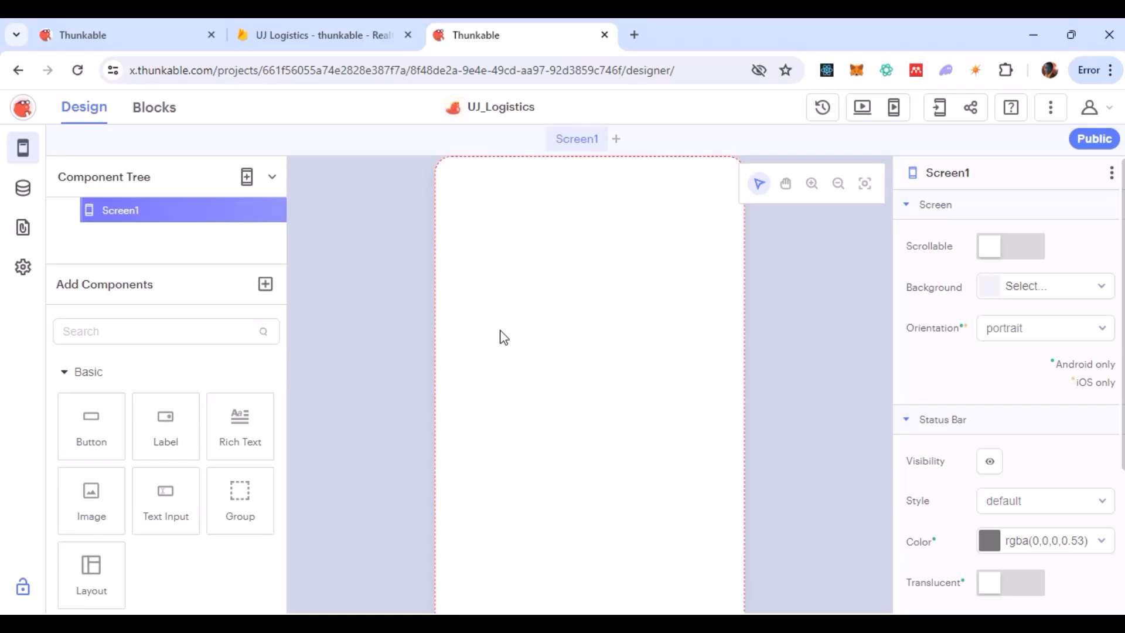
{"action": "left_click_drag", "start_coordinate": [82, 447], "coordinate": [592, 387]}
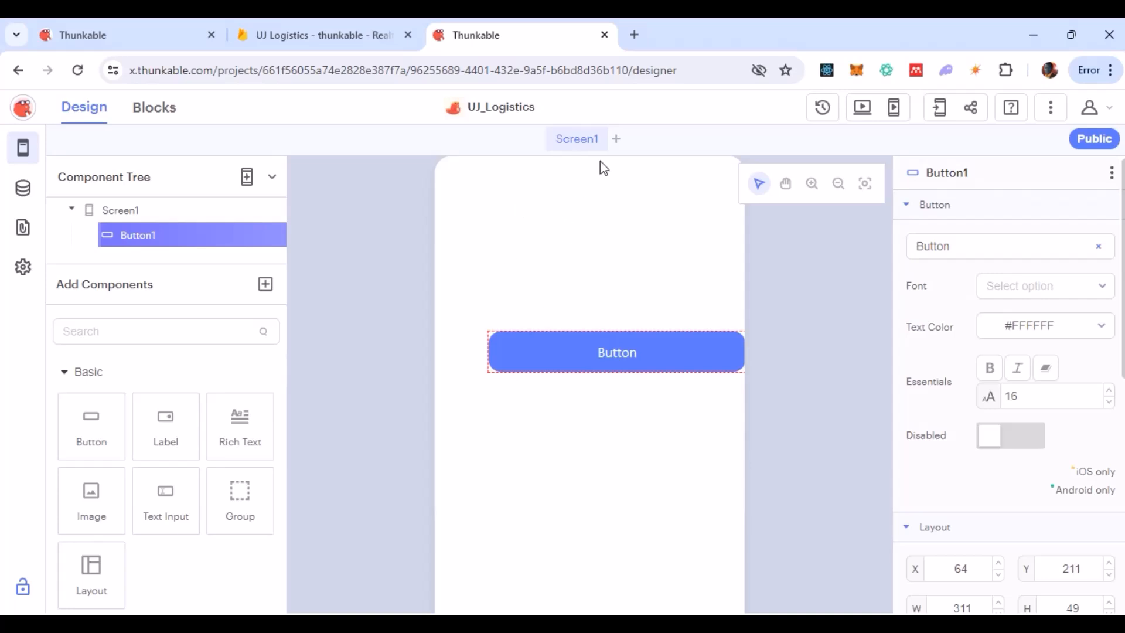
Step: Add two more blank screens, Screen2 and Screen3, to the UJ_Logistics project
{"action": "left_click", "coordinate": [616, 139]}
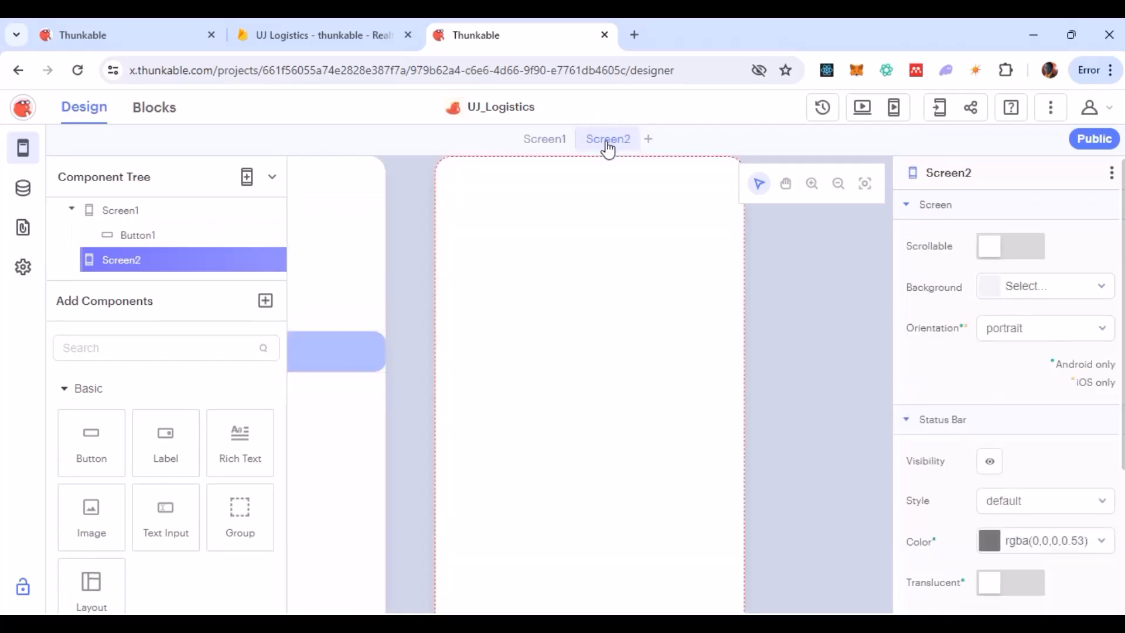
{"action": "left_click", "coordinate": [648, 139]}
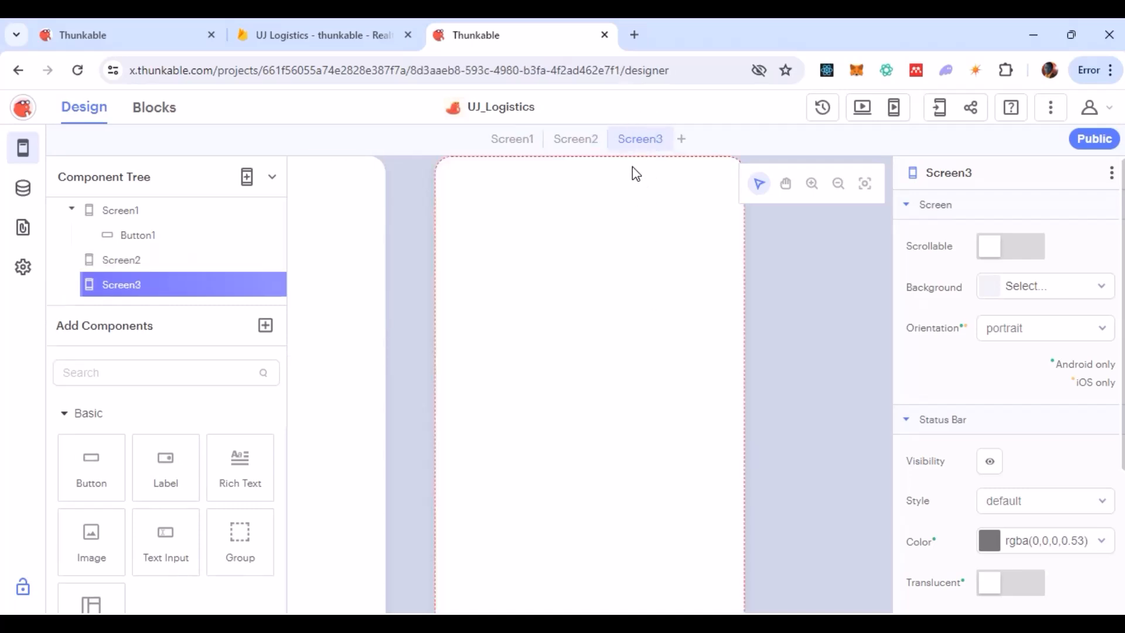
Step: Add a fourth blank screen to the project and rename it ScreenEdit
{"action": "left_click", "coordinate": [682, 139]}
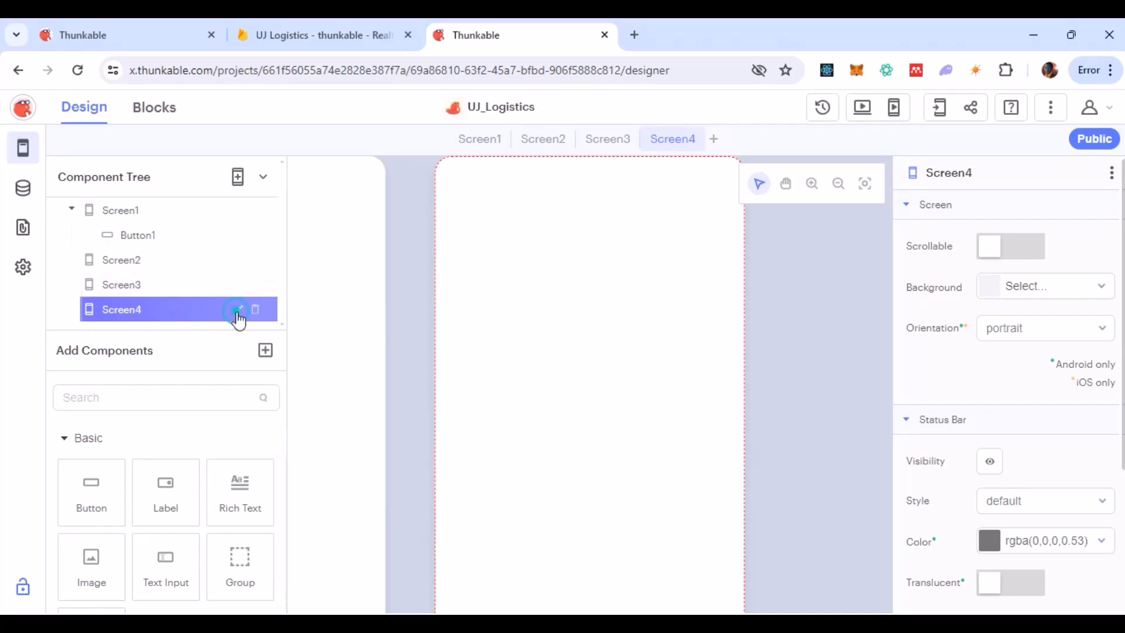
{"action": "left_click", "coordinate": [238, 312]}
{"action": "key", "text": "BackSpace"}
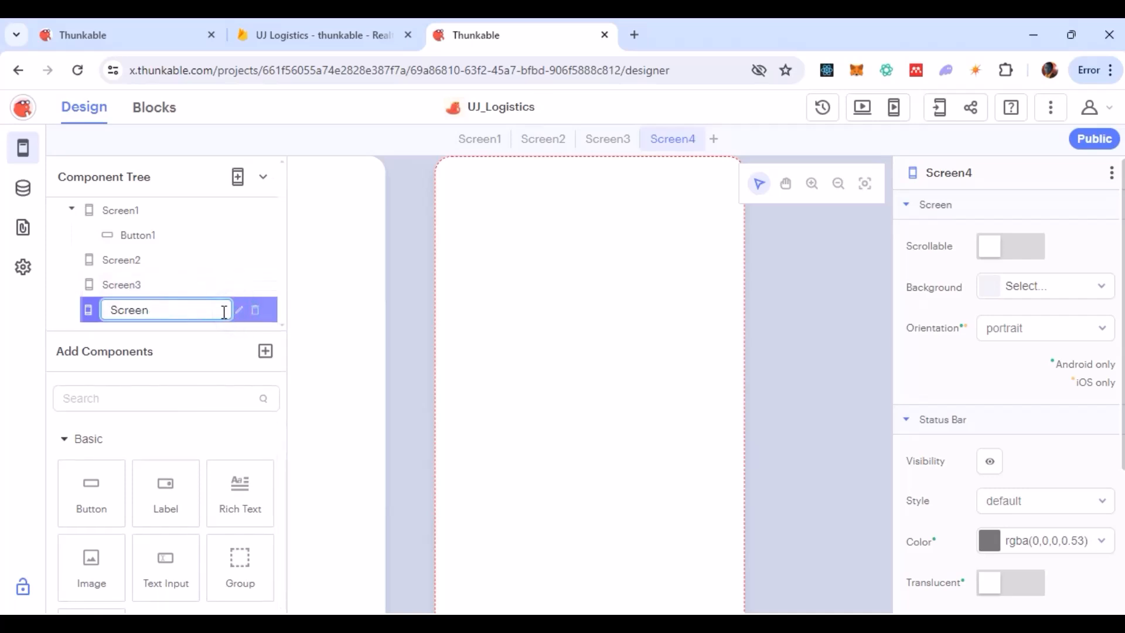
{"action": "type", "text": "Edit"}
{"action": "key", "text": "Return"}
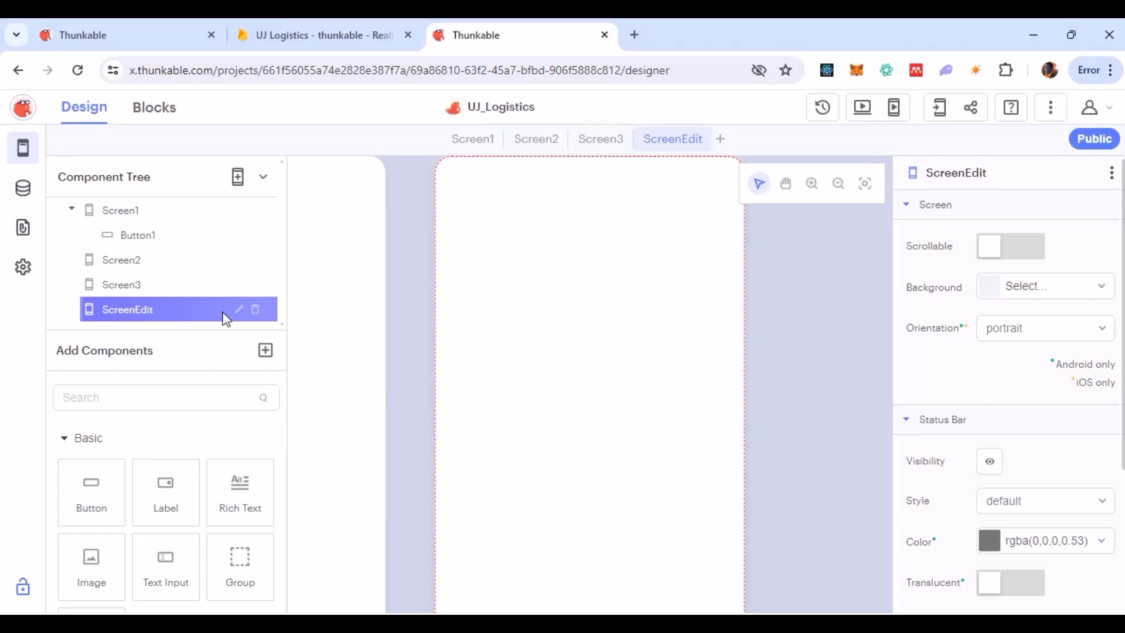
Step: Delete ScreenEdit, Screen3 and Screen2 from the project, keeping only Screen1
{"action": "left_click", "coordinate": [257, 312]}
{"action": "left_click", "coordinate": [667, 303]}
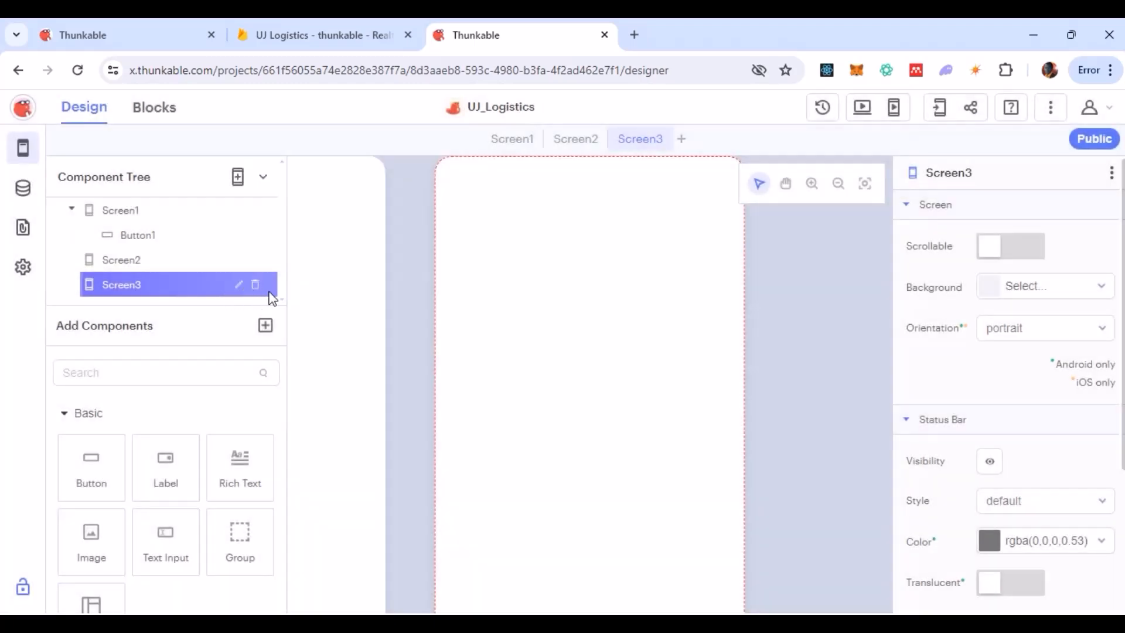
{"action": "left_click", "coordinate": [259, 290]}
{"action": "left_click", "coordinate": [667, 287]}
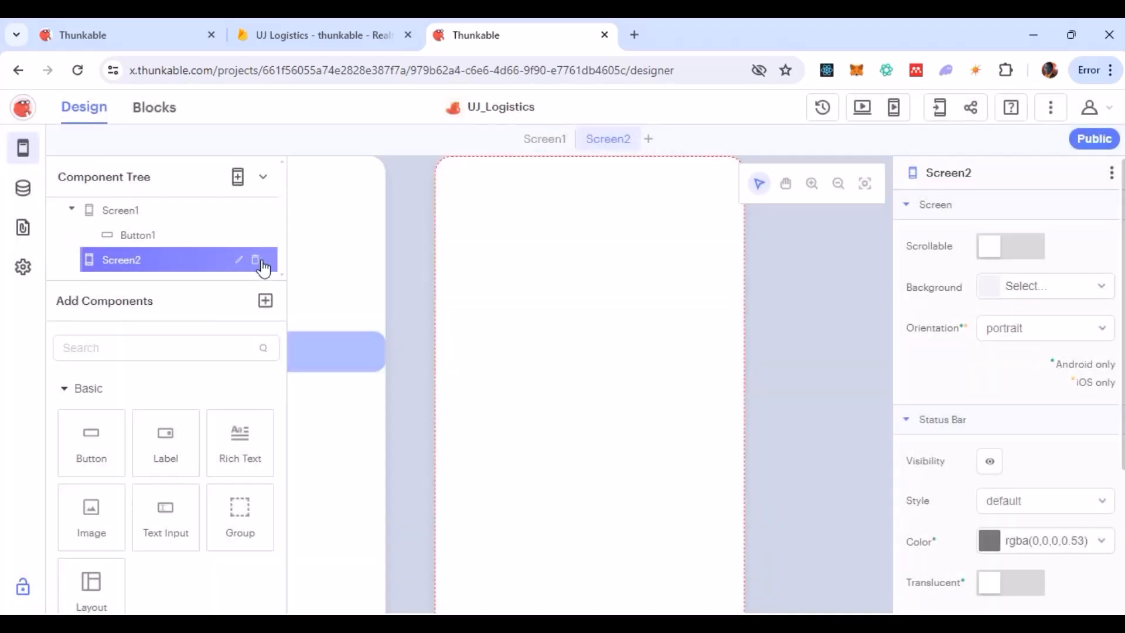
{"action": "left_click", "coordinate": [258, 261]}
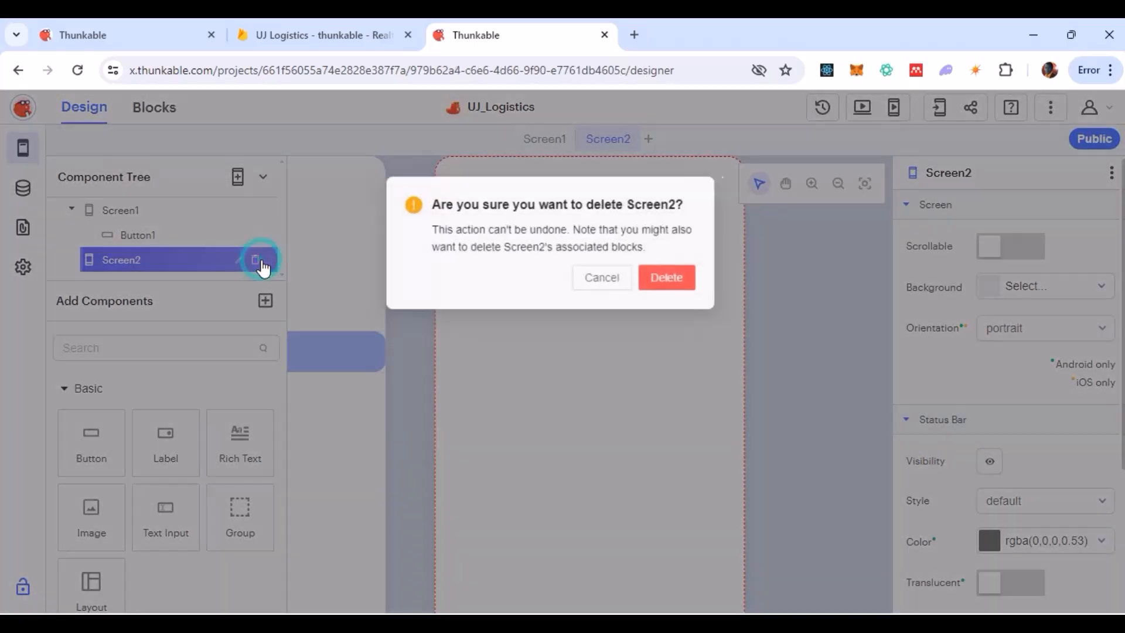
{"action": "left_click", "coordinate": [689, 277]}
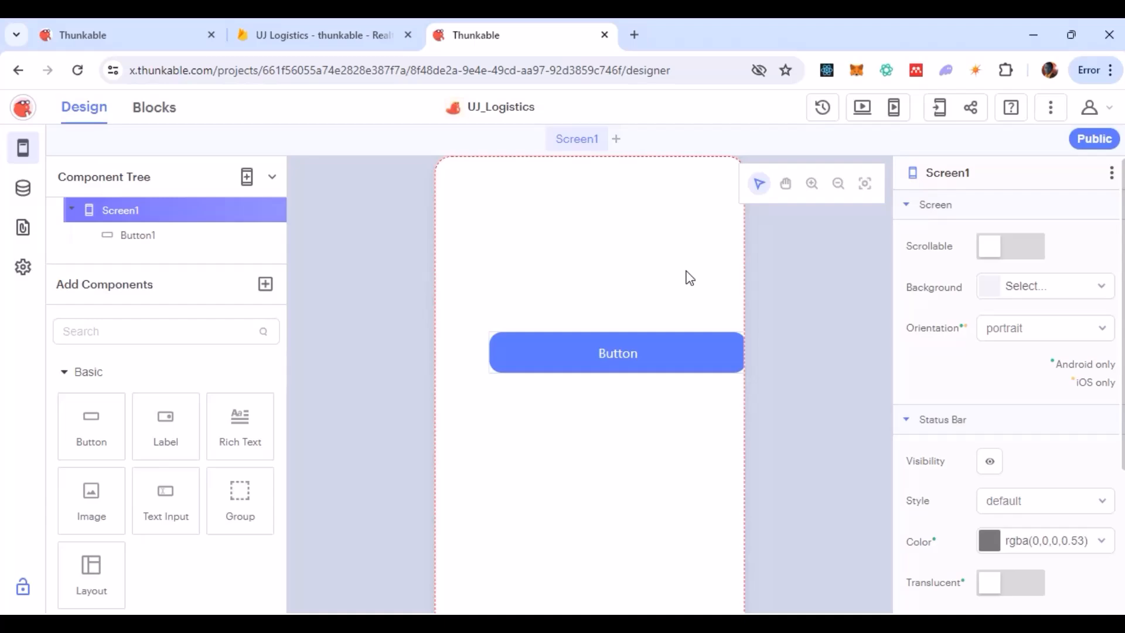
Step: Delete Button1 from Screen1
{"action": "mouse_move", "coordinate": [203, 238]}
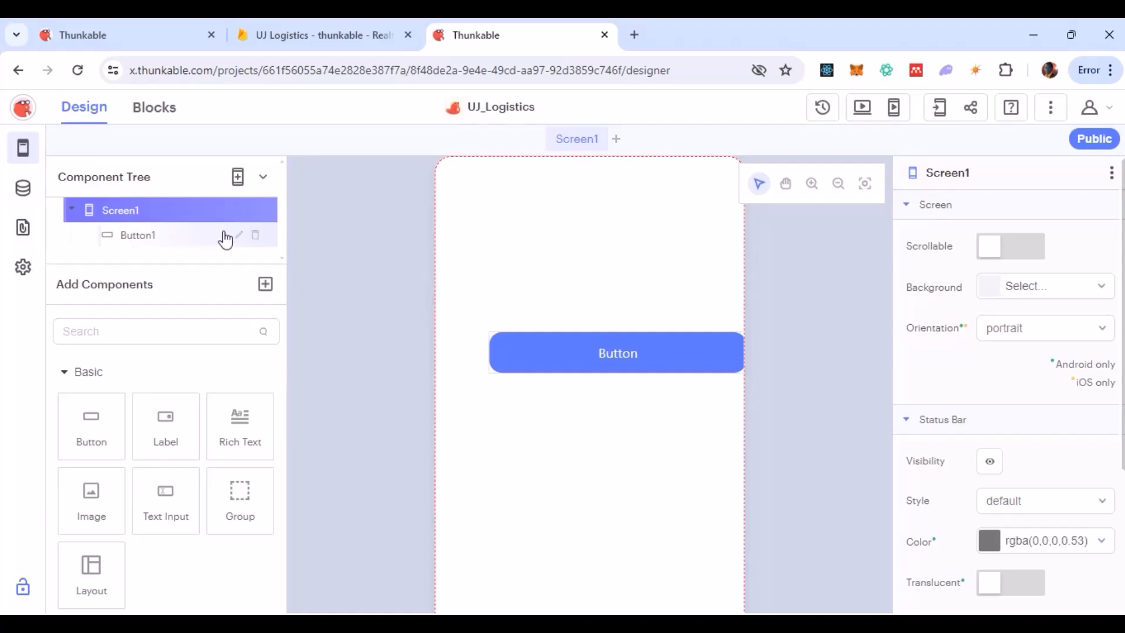
{"action": "left_click", "coordinate": [256, 240]}
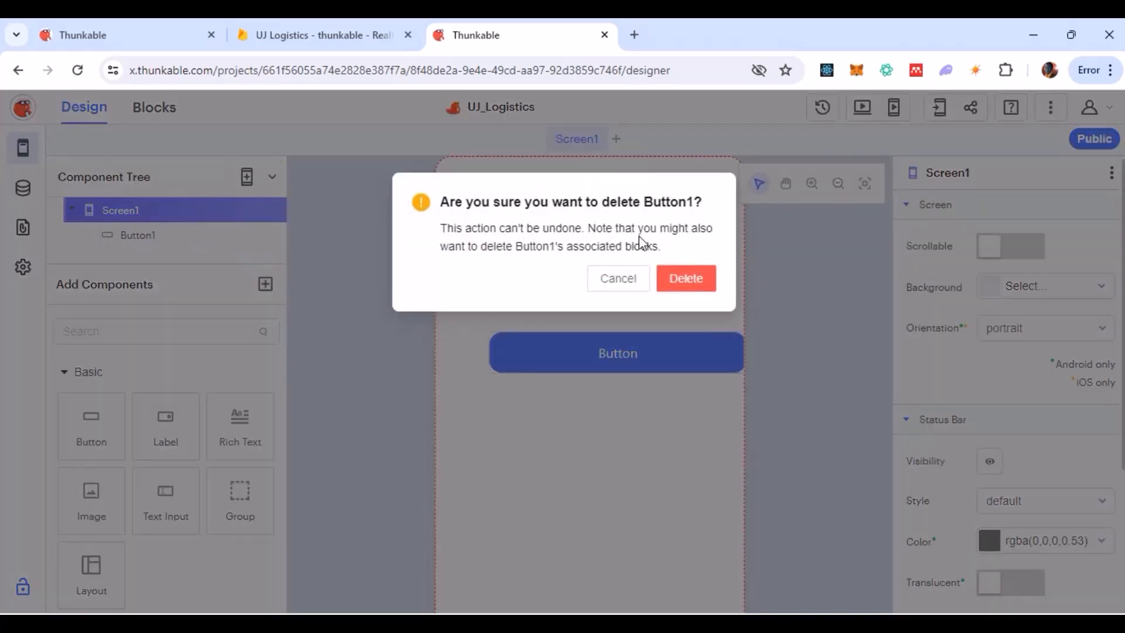
{"action": "left_click", "coordinate": [675, 281]}
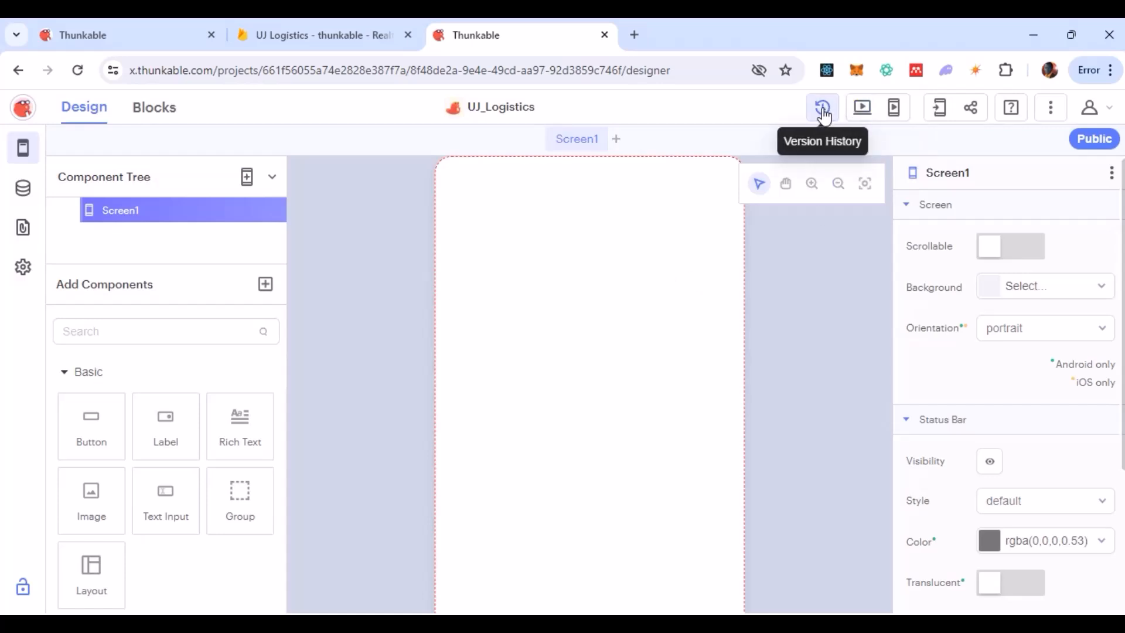
Step: Preview the empty Screen1 in the web preview, look over the whole phone frame, and return to editing
{"action": "left_click", "coordinate": [856, 109]}
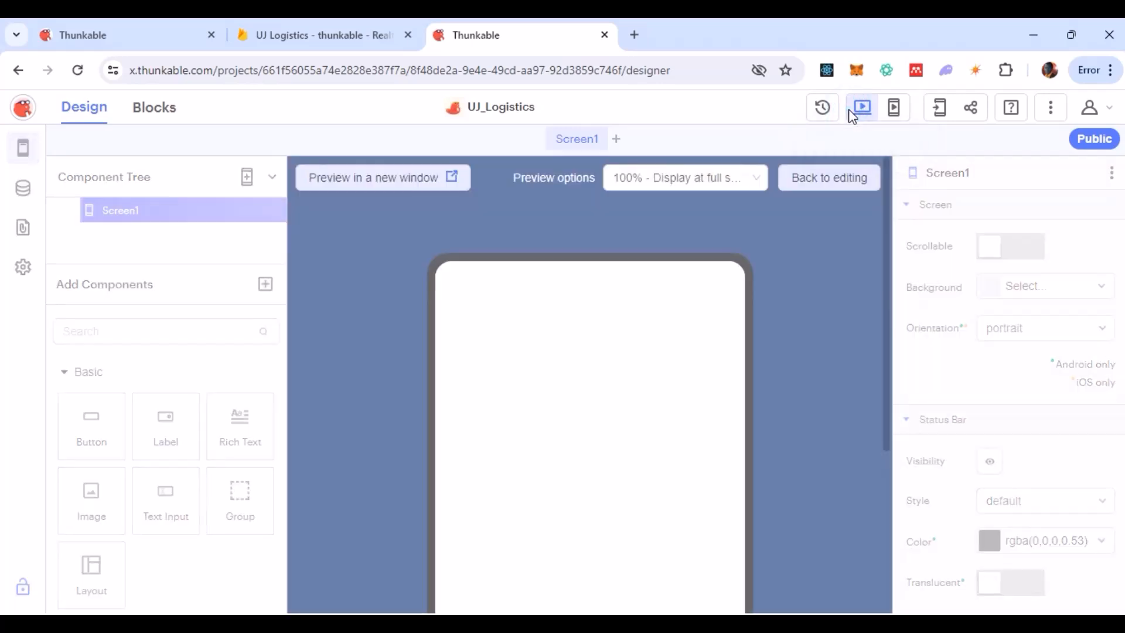
{"action": "scroll", "coordinate": [720, 352], "scroll_direction": "down", "scroll_amount": 2}
{"action": "scroll", "coordinate": [721, 352], "scroll_direction": "down", "scroll_amount": 3}
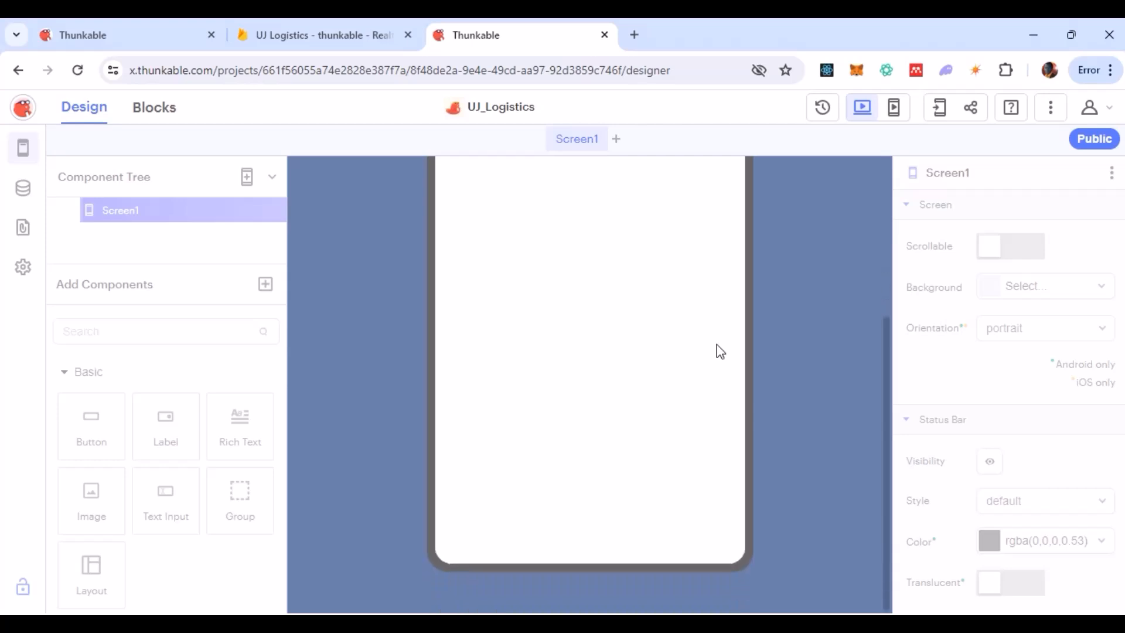
{"action": "scroll", "coordinate": [721, 352], "scroll_direction": "up", "scroll_amount": 4}
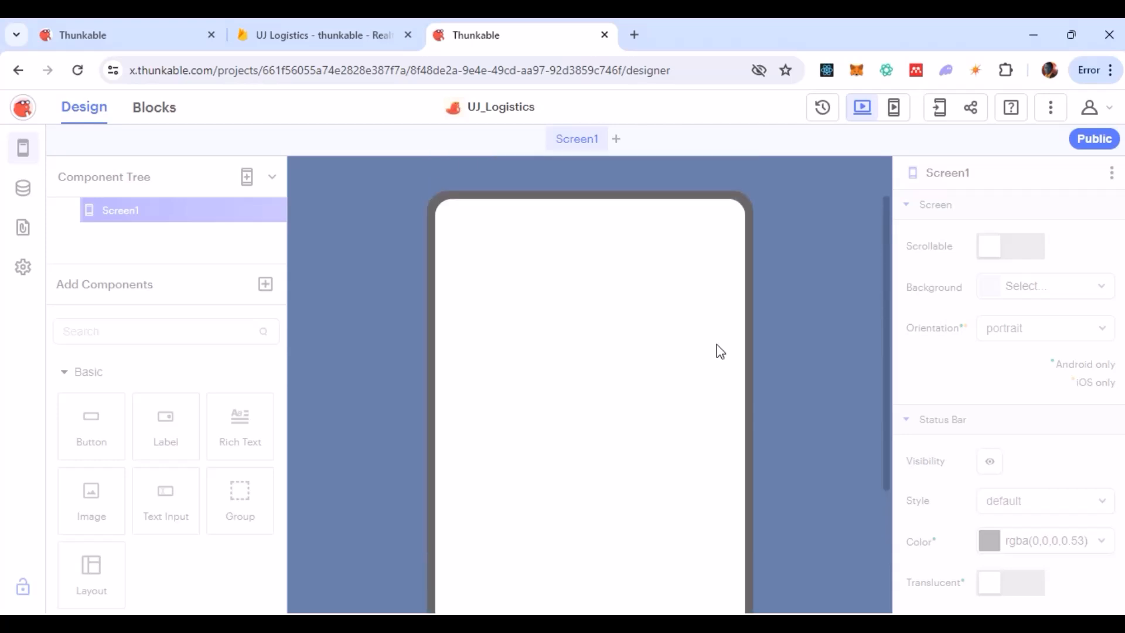
{"action": "scroll", "coordinate": [721, 352], "scroll_direction": "up", "scroll_amount": 1}
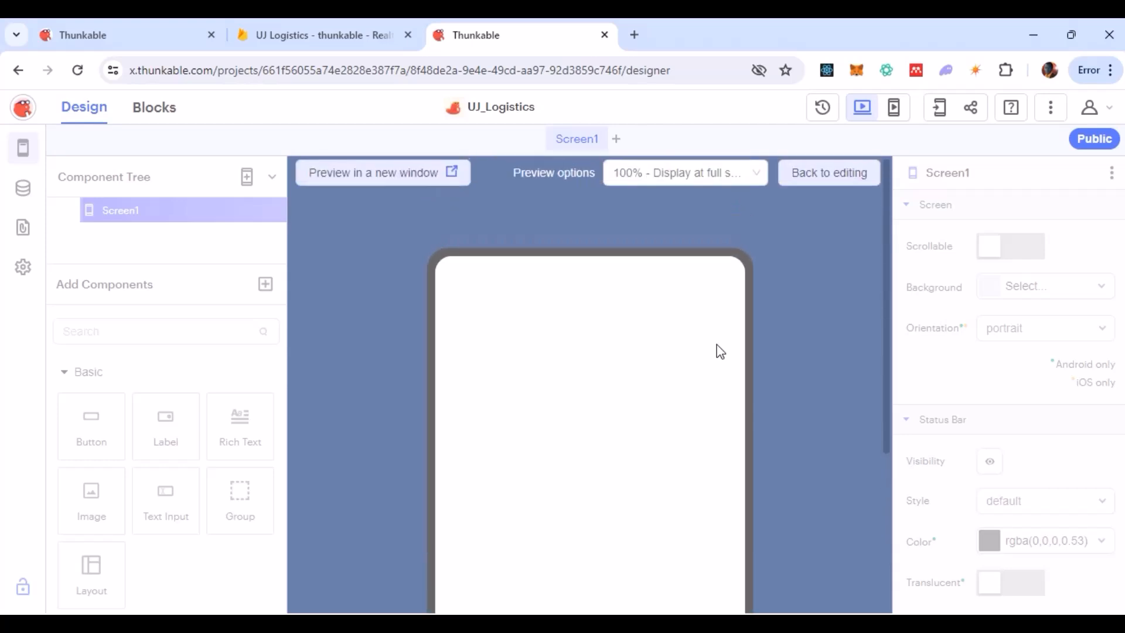
{"action": "scroll", "coordinate": [721, 352], "scroll_direction": "down", "scroll_amount": 3}
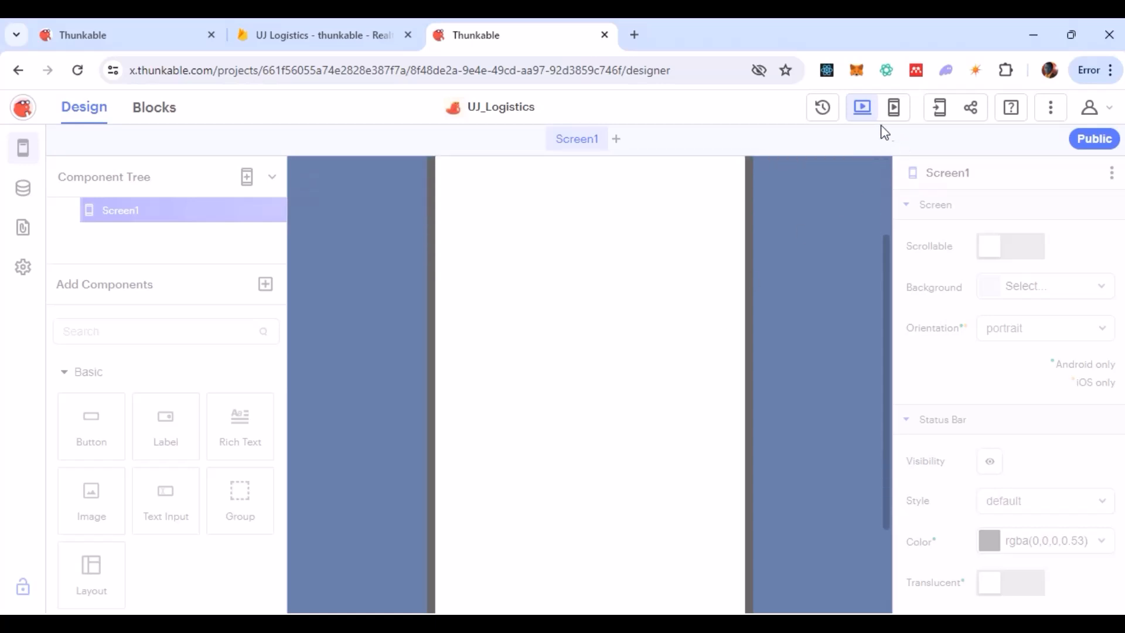
{"action": "left_click", "coordinate": [863, 110]}
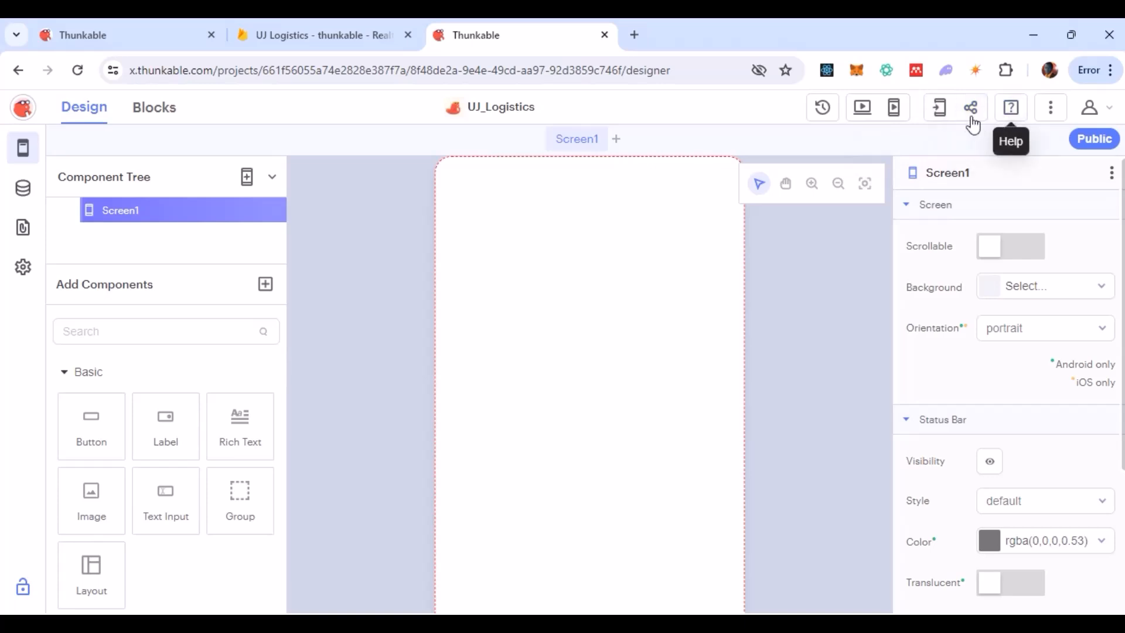
Step: View the project's duplicate and delete options and the account options, then dismiss them
{"action": "left_click", "coordinate": [1055, 109]}
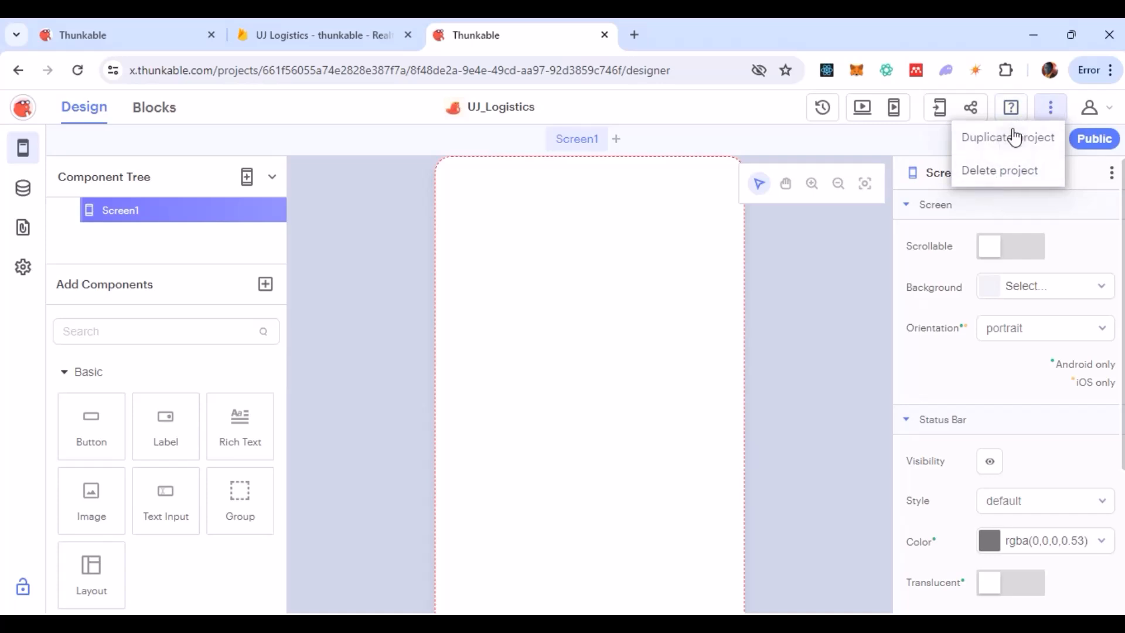
{"action": "left_click", "coordinate": [1108, 114]}
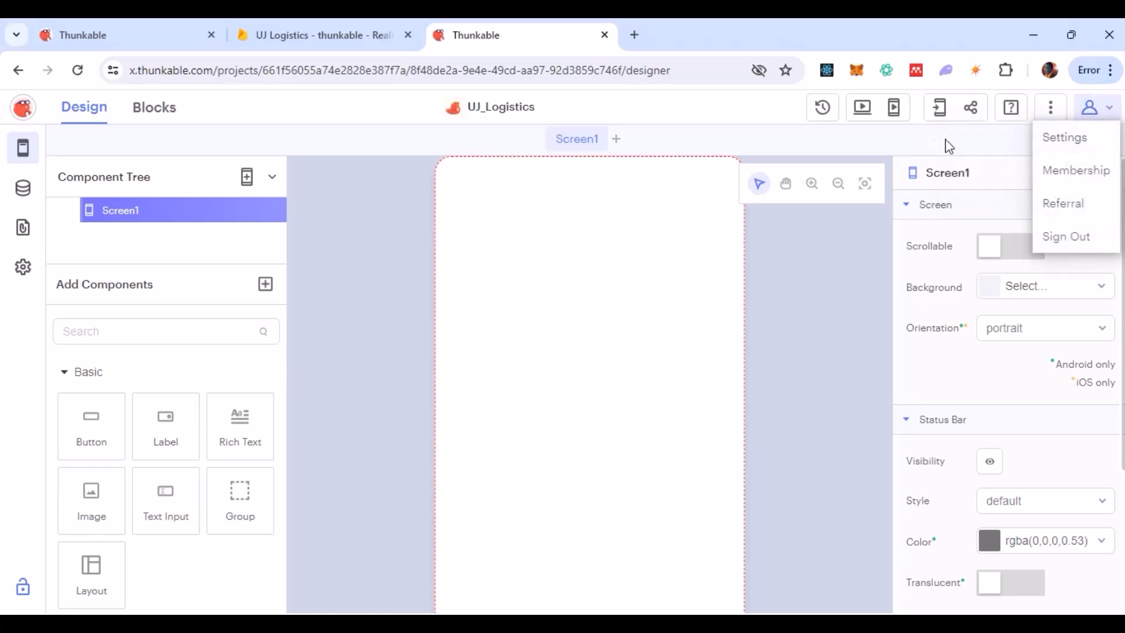
{"action": "left_click", "coordinate": [843, 142]}
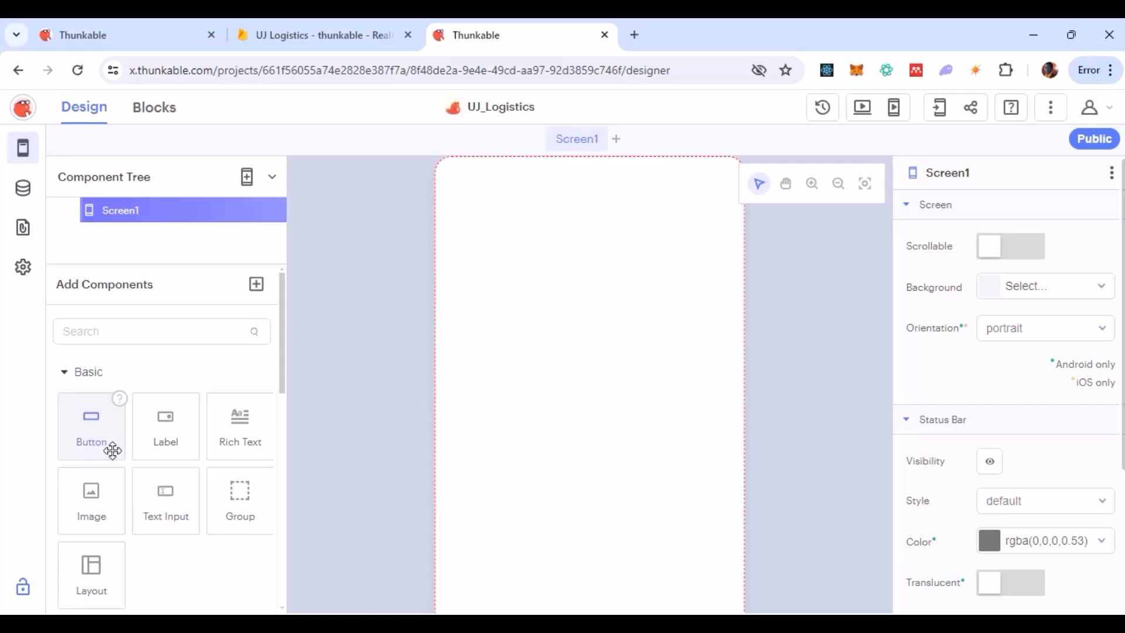
Step: Place a Button near the top of Screen1 and centre it horizontally at about X 32, Y 118
{"action": "left_click_drag", "start_coordinate": [112, 450], "coordinate": [539, 313]}
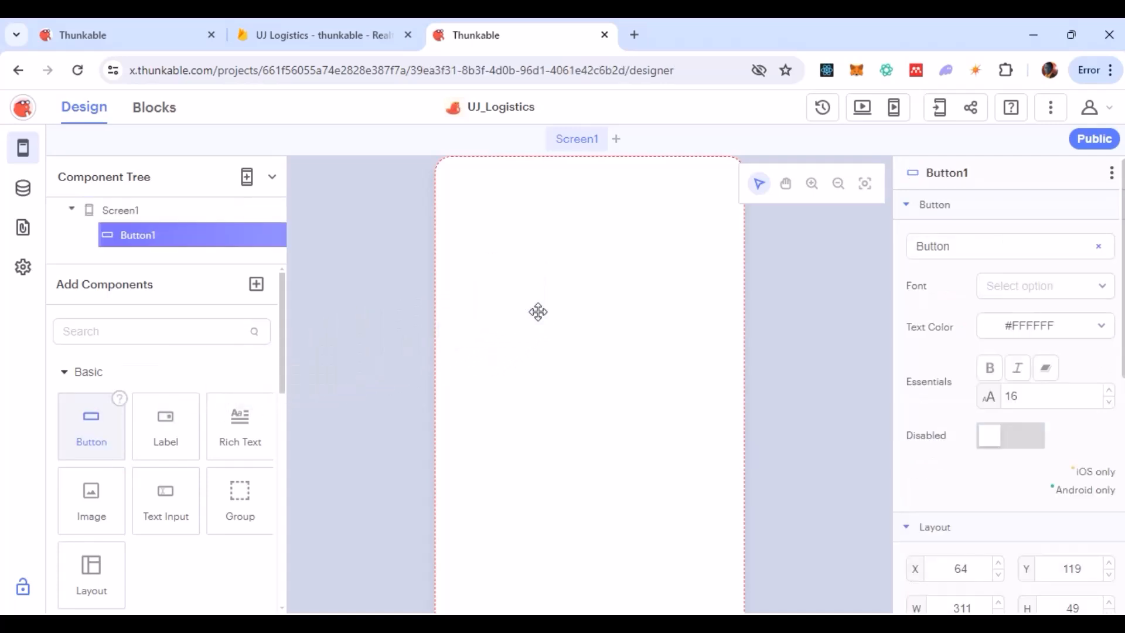
{"action": "left_click_drag", "start_coordinate": [593, 286], "coordinate": [563, 281]}
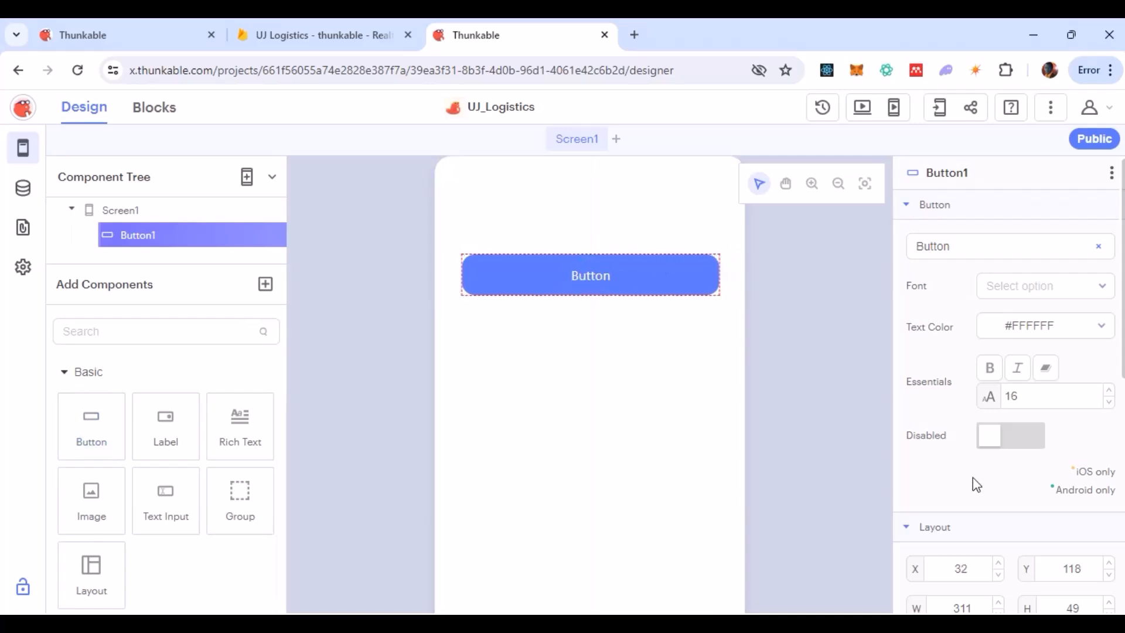
Step: Rename Screen1 to ScreenEdit in its properties
{"action": "left_click", "coordinate": [561, 209]}
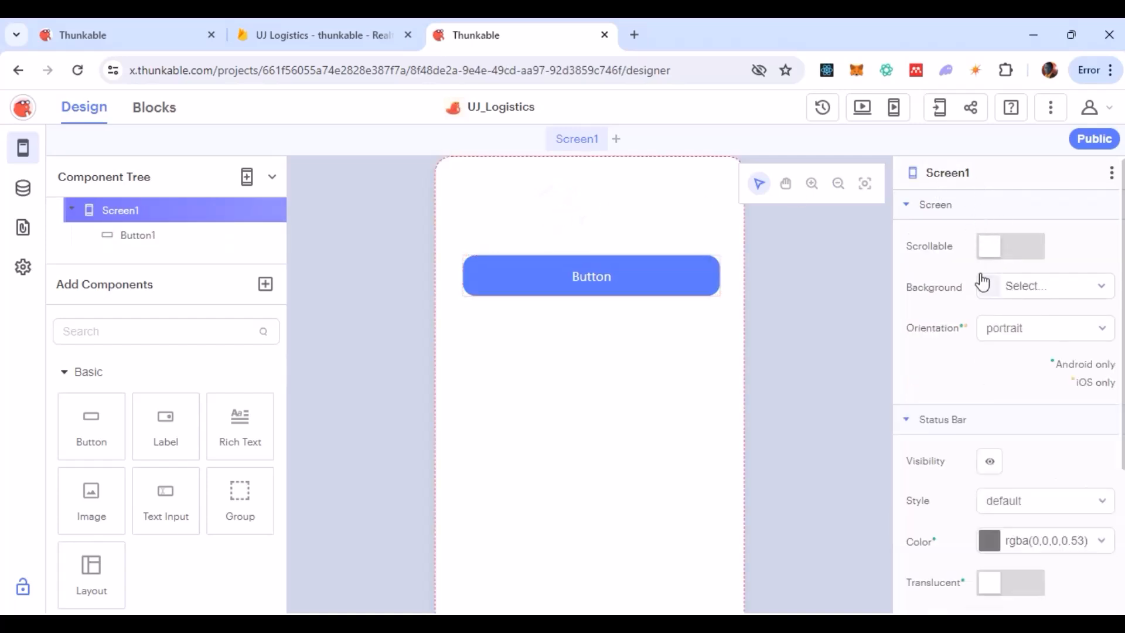
{"action": "left_click", "coordinate": [950, 186]}
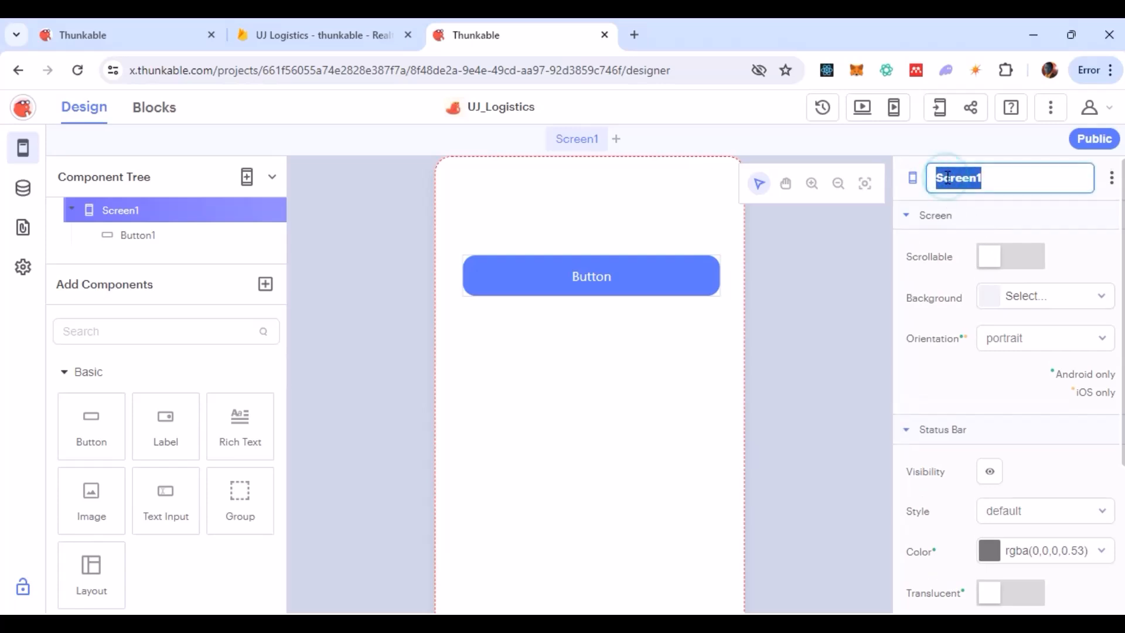
{"action": "left_click", "coordinate": [1022, 174]}
{"action": "key", "text": "BackSpace"}
{"action": "type", "text": "Edit"}
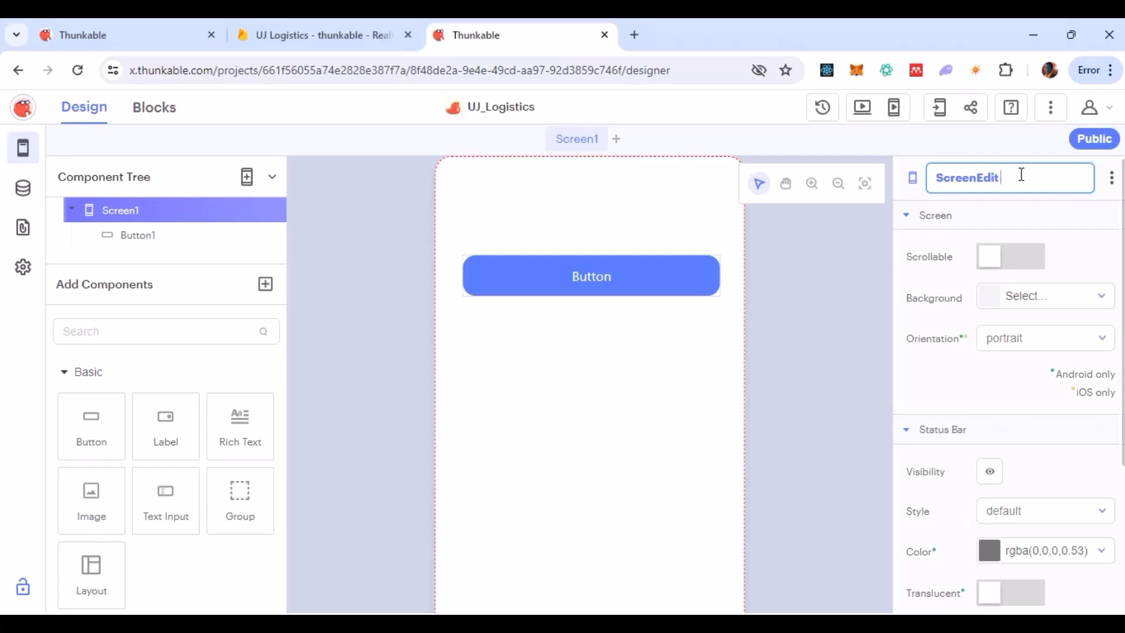
{"action": "key", "text": "Return"}
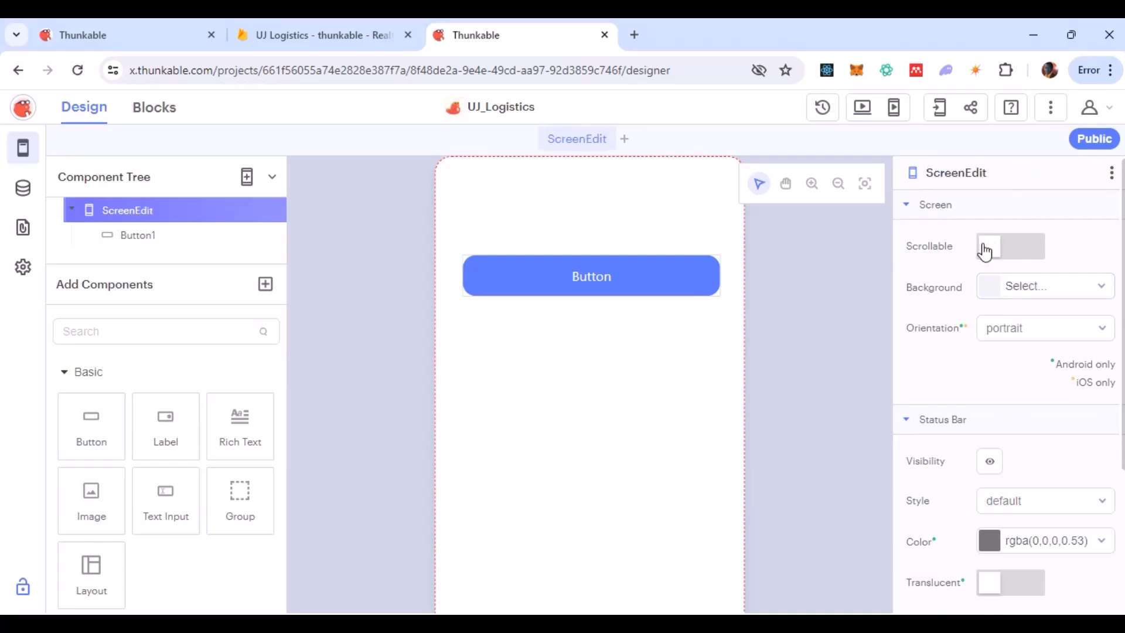
Step: Examine the screen's orientation and status bar properties and the button's text, layout and style properties
{"action": "left_click", "coordinate": [1002, 296]}
{"action": "left_click", "coordinate": [1002, 298]}
{"action": "scroll", "coordinate": [978, 402], "scroll_direction": "down", "scroll_amount": 3}
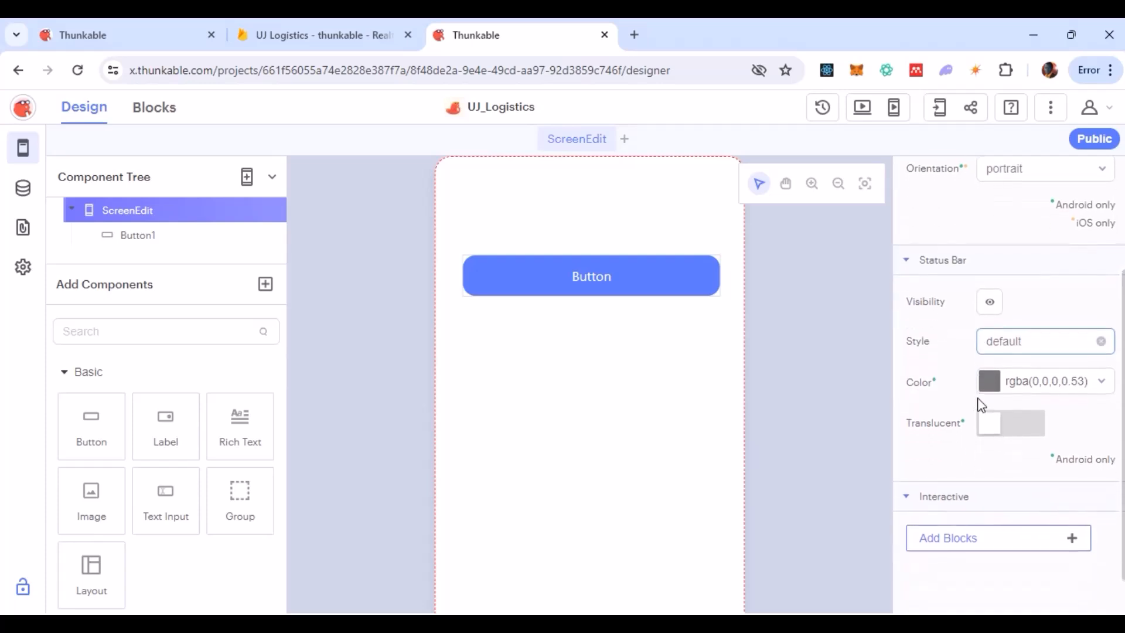
{"action": "scroll", "coordinate": [981, 407], "scroll_direction": "down", "scroll_amount": 1}
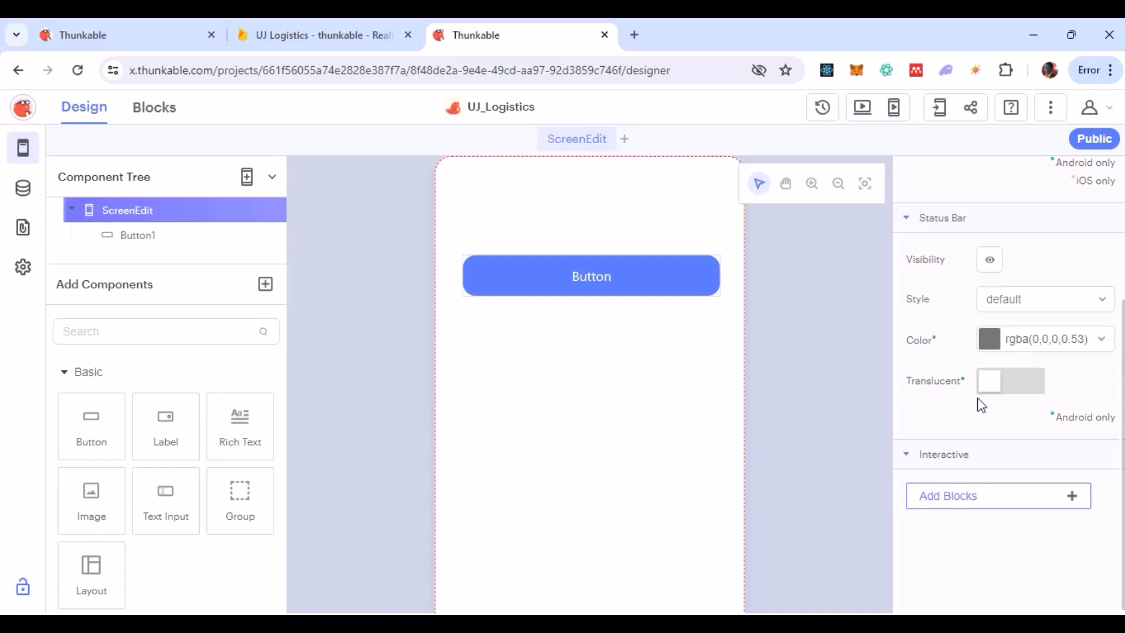
{"action": "left_click", "coordinate": [706, 288]}
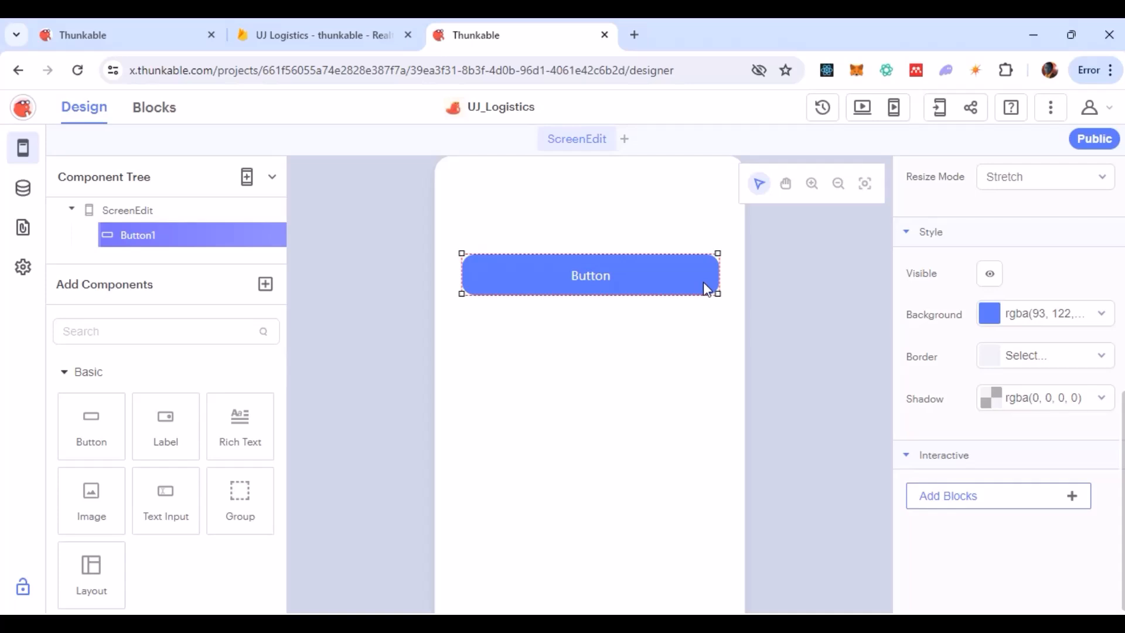
{"action": "scroll", "coordinate": [1003, 296], "scroll_direction": "up", "scroll_amount": 8}
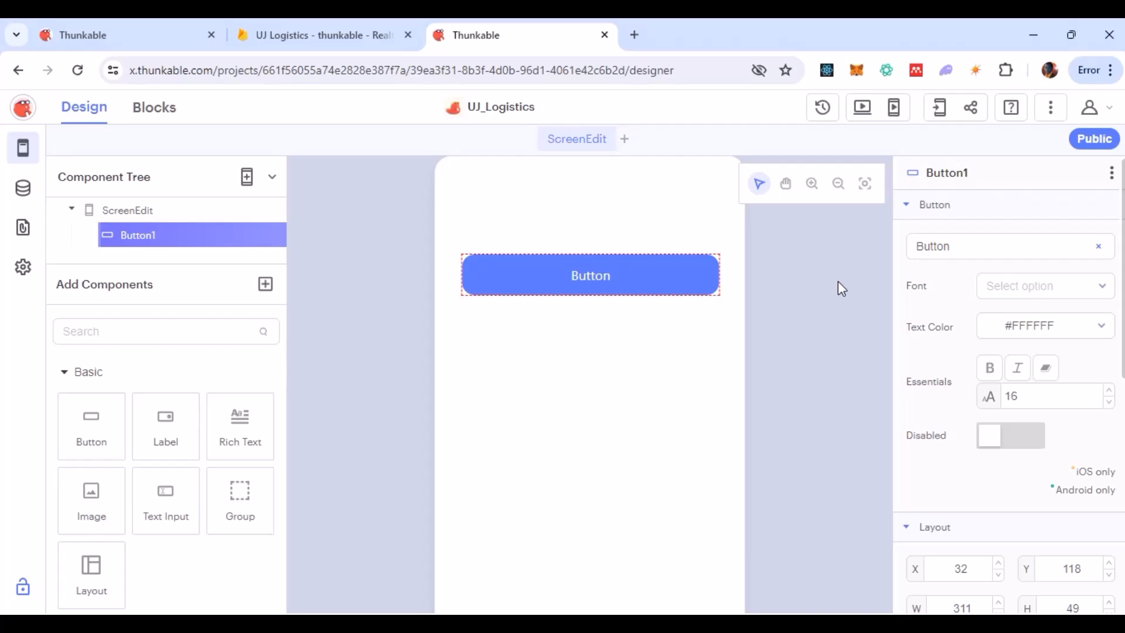
Step: Rename Button1 to ButtonEdit in its properties
{"action": "left_click_drag", "start_coordinate": [688, 287], "coordinate": [674, 281]}
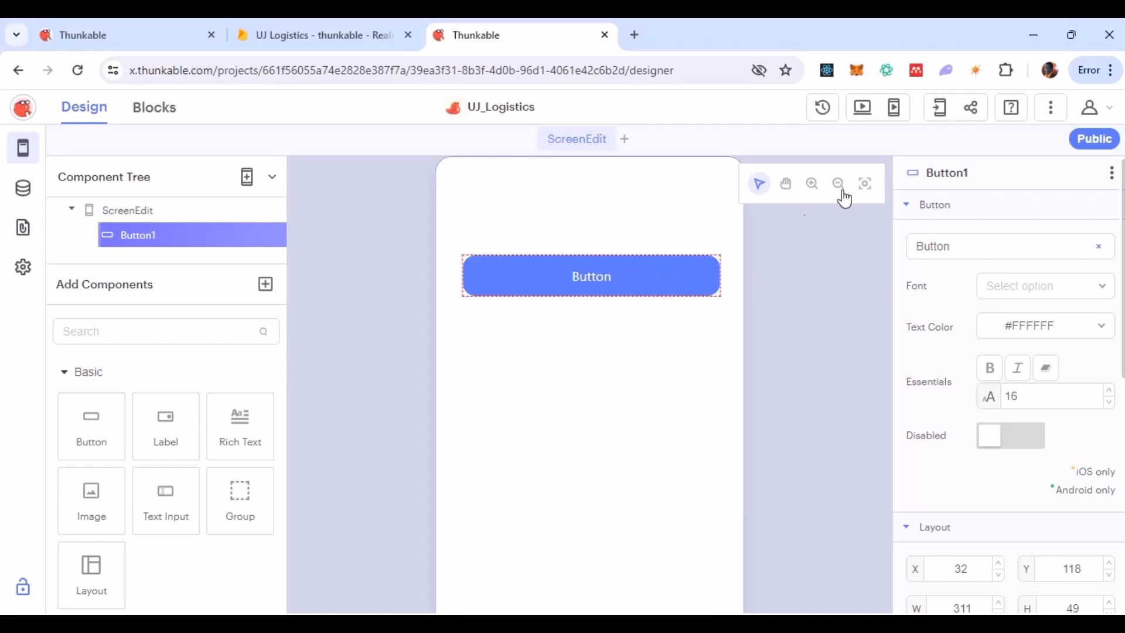
{"action": "left_click", "coordinate": [954, 171]}
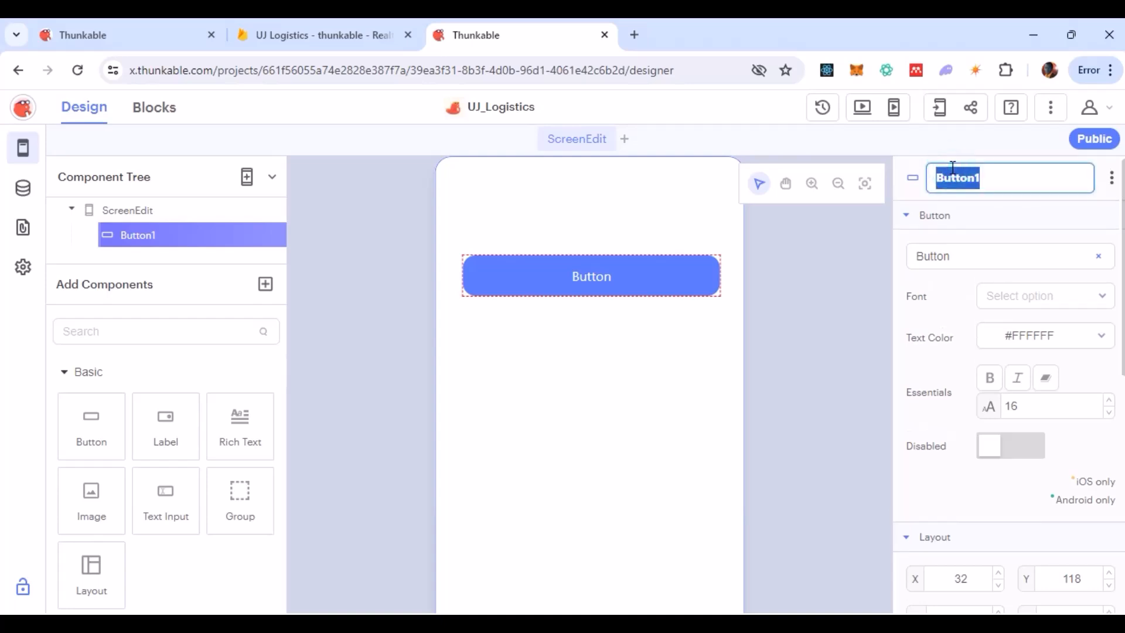
{"action": "key", "text": "Right"}
{"action": "key", "text": "BackSpace"}
{"action": "type", "text": "Edit"}
{"action": "key", "text": "Return"}
Step: Change the button's displayed text to "Sign Up"
{"action": "left_click", "coordinate": [957, 244]}
{"action": "left_click_drag", "start_coordinate": [957, 244], "coordinate": [899, 254]}
{"action": "type", "text": "Sign Up"}
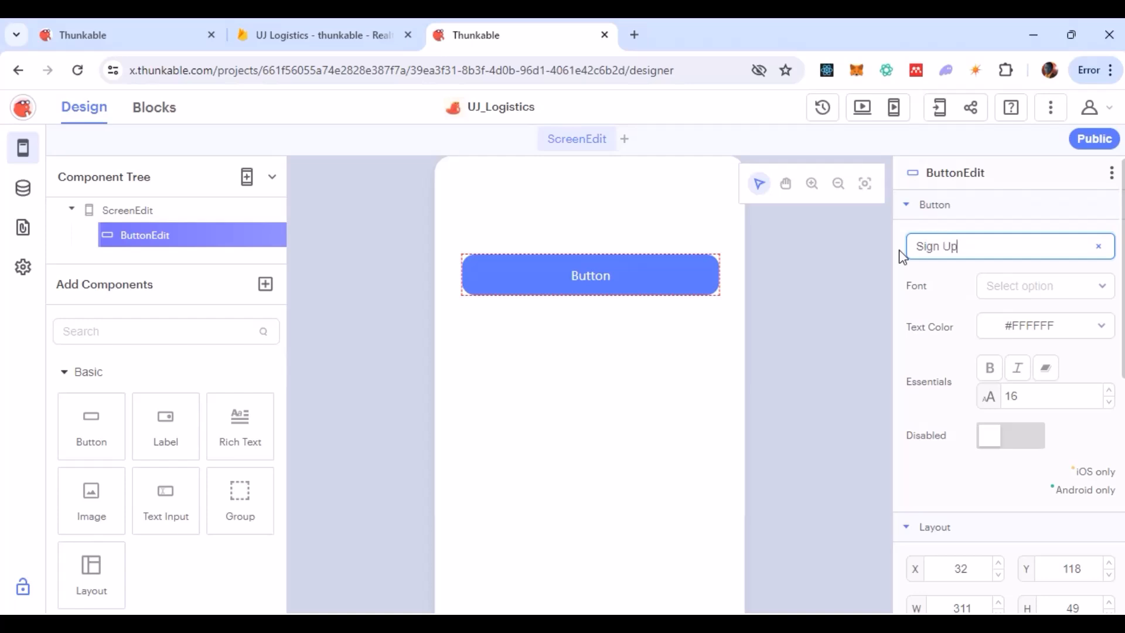
{"action": "left_click", "coordinate": [956, 276]}
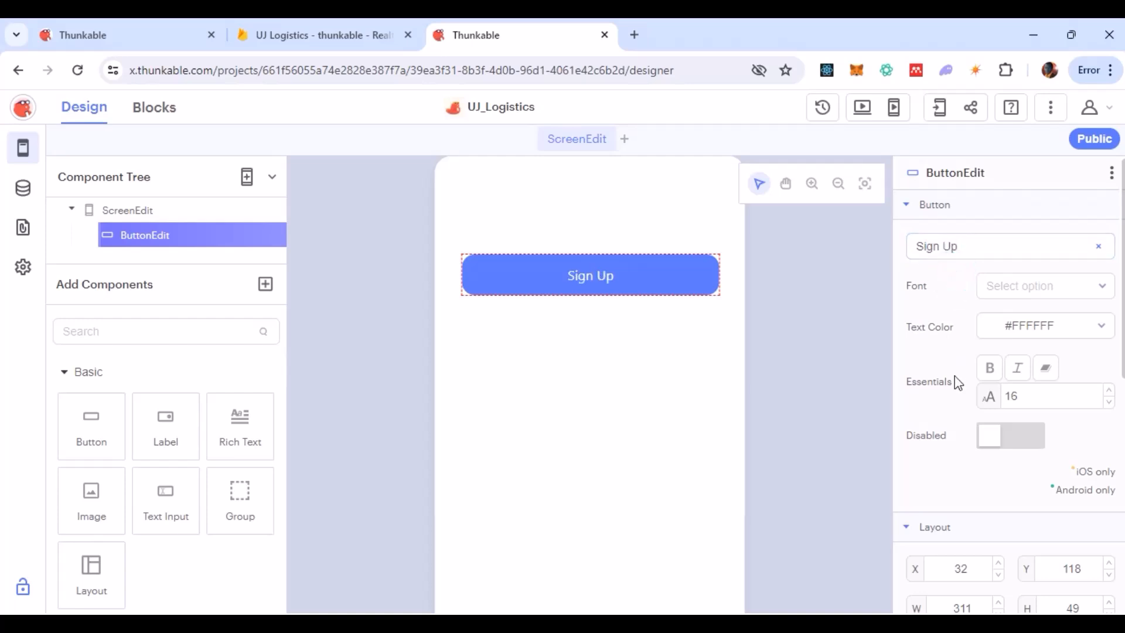
Step: Look through the button's size, resize mode, background, border, shadow and interactive settings
{"action": "scroll", "coordinate": [955, 375], "scroll_direction": "down", "scroll_amount": 3}
{"action": "scroll", "coordinate": [959, 384], "scroll_direction": "down", "scroll_amount": 4}
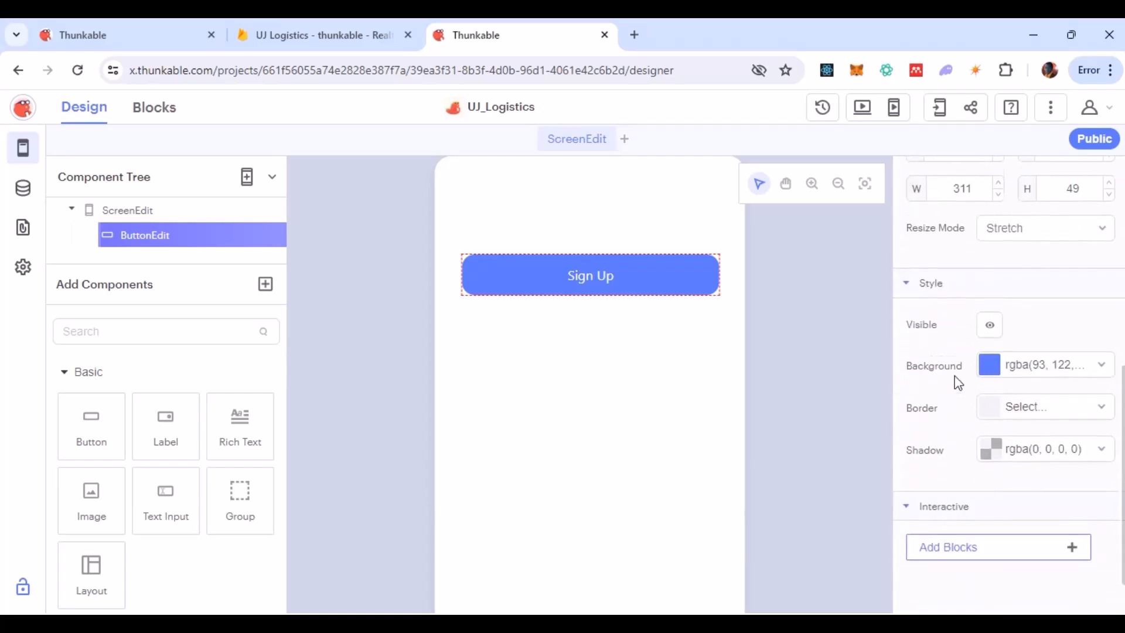
{"action": "scroll", "coordinate": [959, 384], "scroll_direction": "down", "scroll_amount": 1}
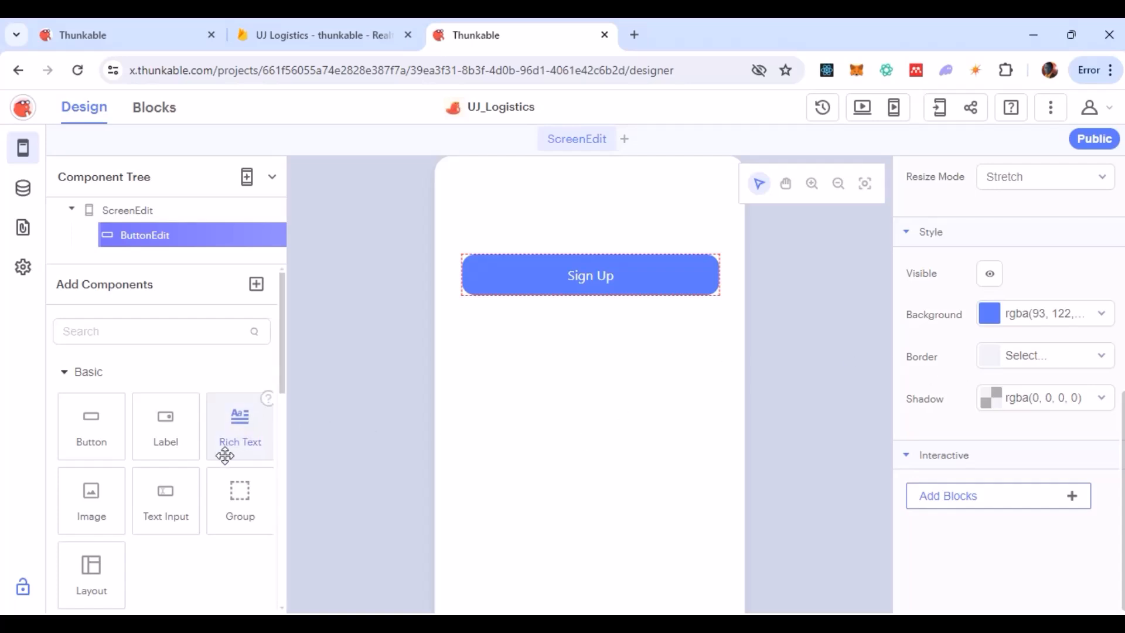
Step: Add a label to the screen at about X 32, Y 61 and move the Sign Up button lower down
{"action": "scroll", "coordinate": [225, 456], "scroll_direction": "down", "scroll_amount": 1}
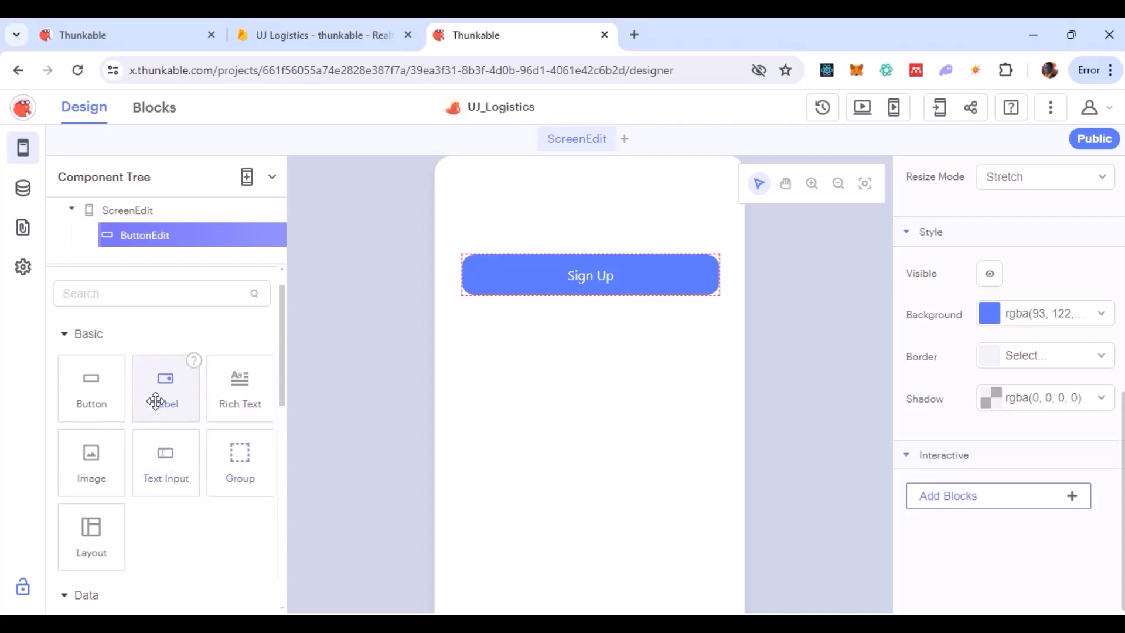
{"action": "left_click_drag", "start_coordinate": [156, 401], "coordinate": [503, 376]}
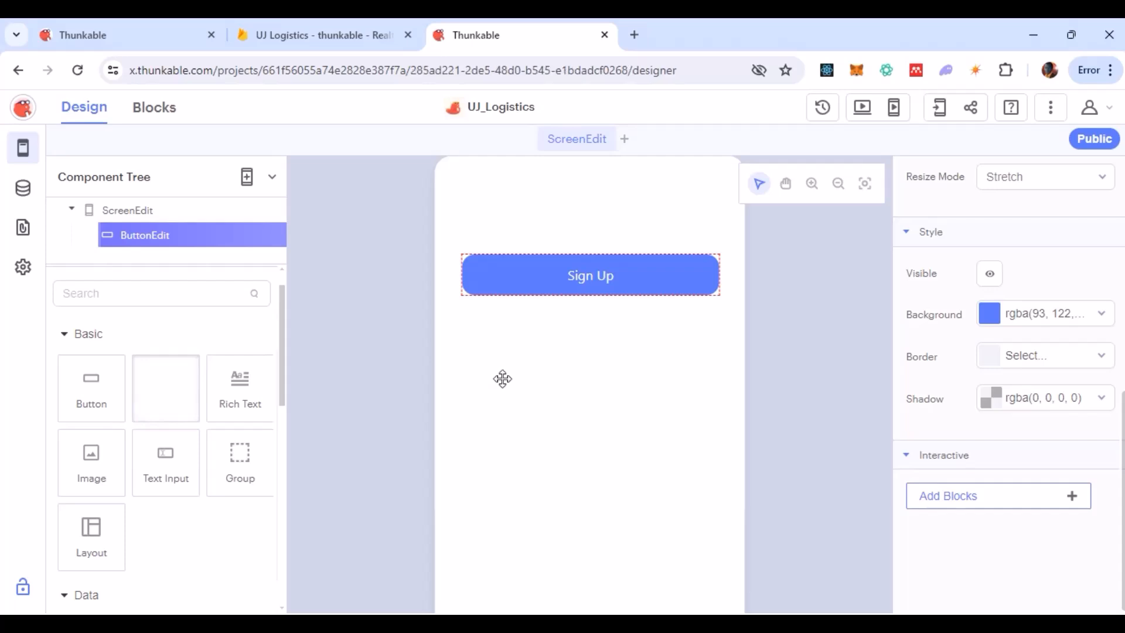
{"action": "left_click_drag", "start_coordinate": [526, 284], "coordinate": [540, 454]}
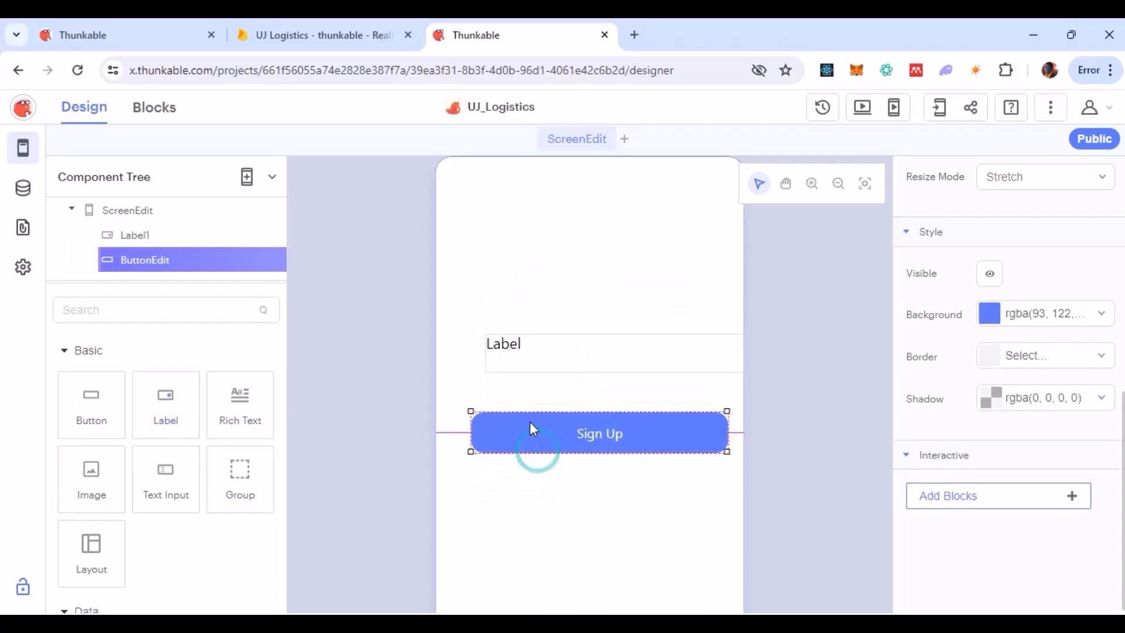
{"action": "left_click_drag", "start_coordinate": [541, 379], "coordinate": [516, 232]}
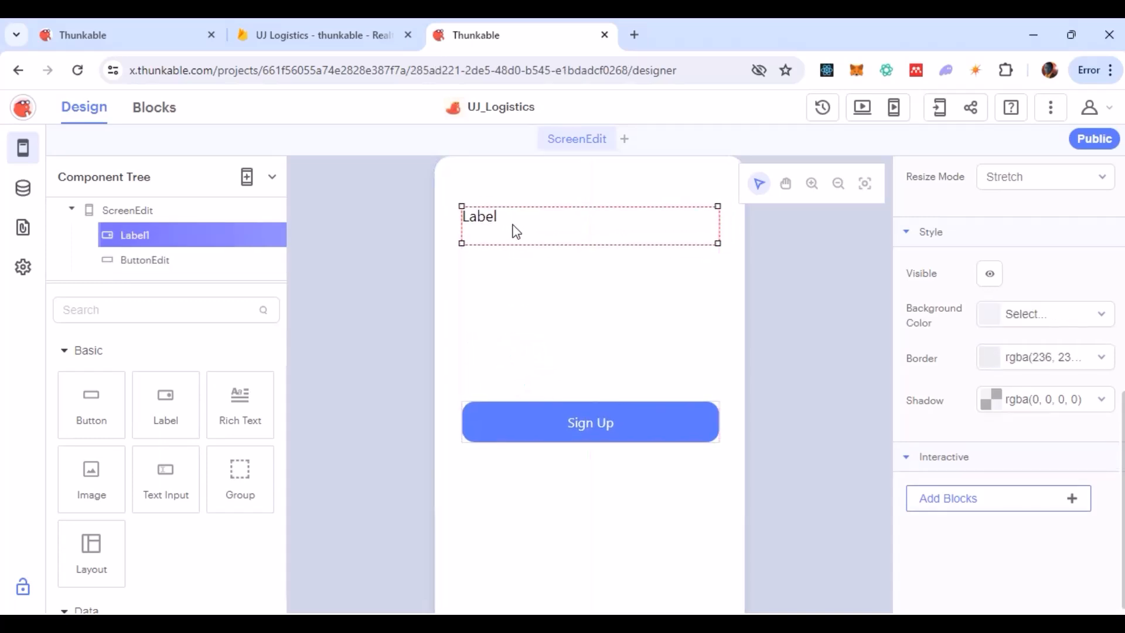
Step: Rename the new label component to LabelHeadiing
{"action": "scroll", "coordinate": [1035, 300], "scroll_direction": "up", "scroll_amount": 10}
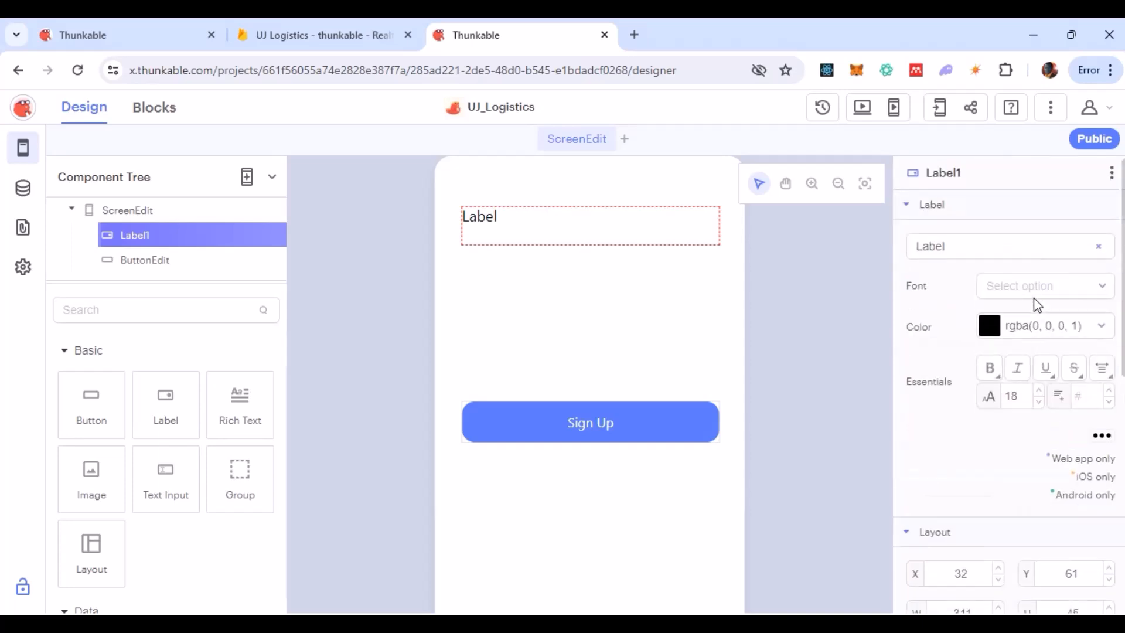
{"action": "left_click", "coordinate": [942, 176]}
{"action": "left_click", "coordinate": [1043, 188]}
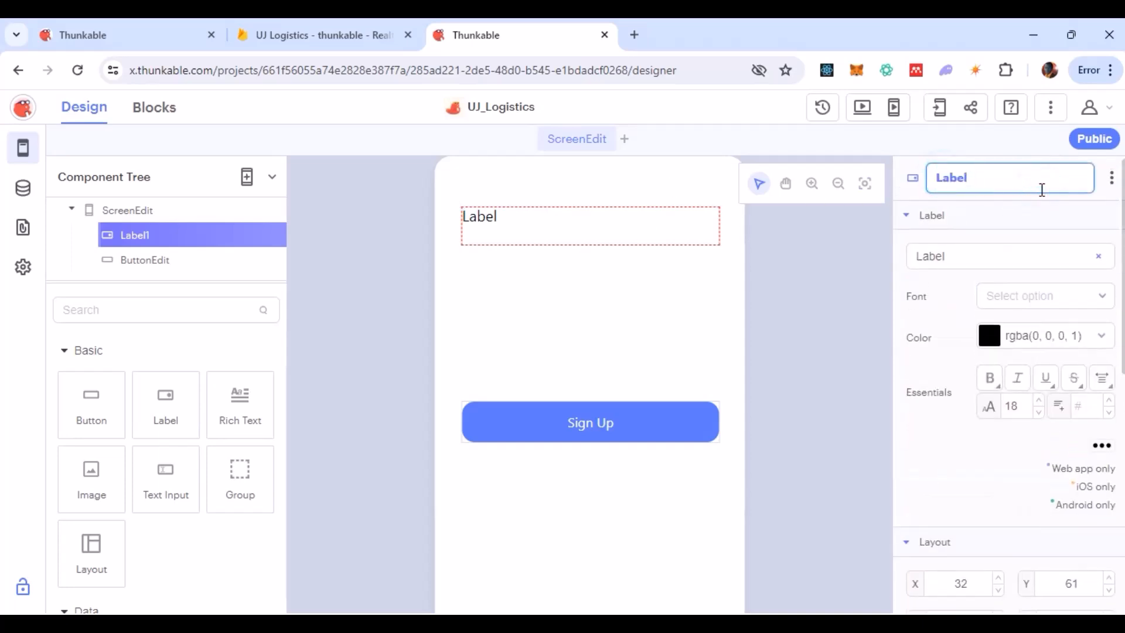
{"action": "type", "text": "headiing"}
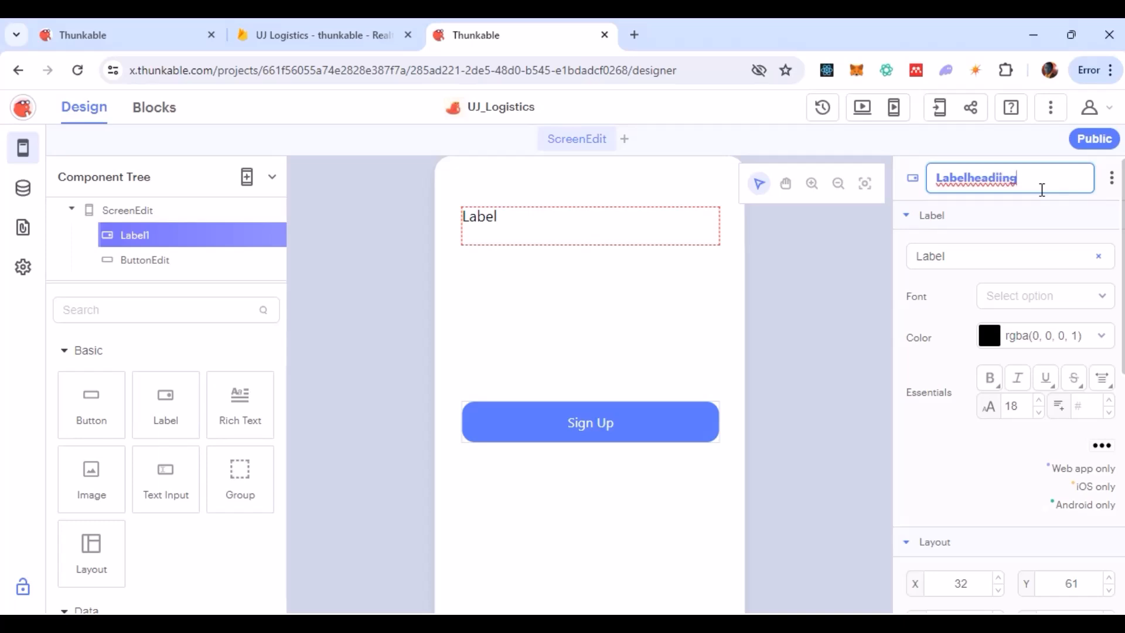
{"action": "key", "text": "shift+Left"}
{"action": "type", "text": "H"}
{"action": "key", "text": "Return"}
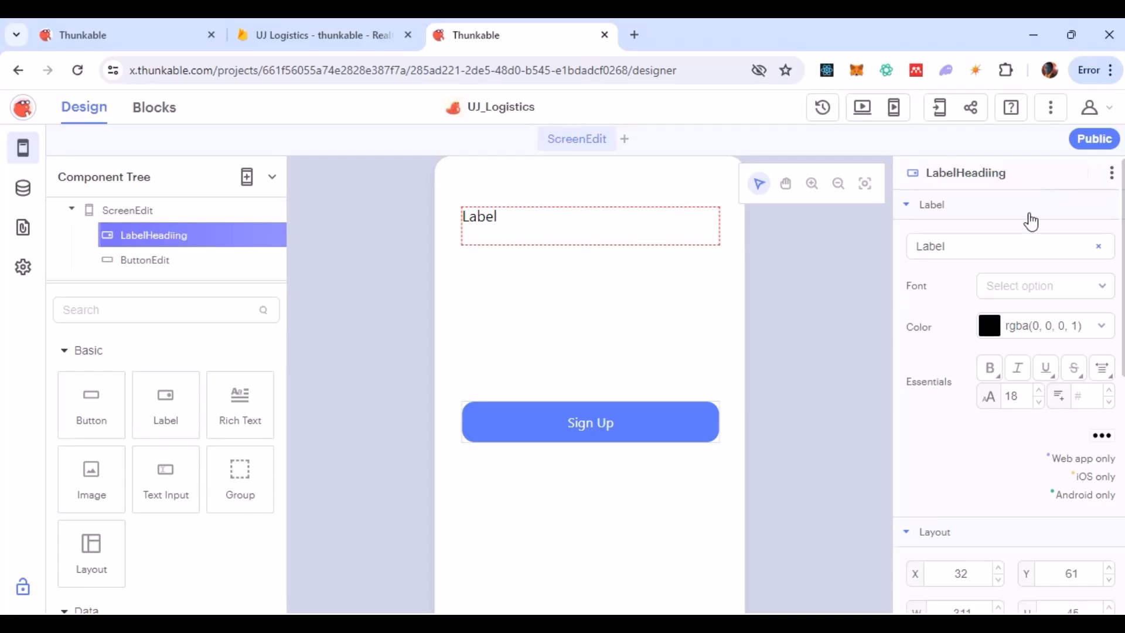
Step: Set the heading label's displayed text to "Hello World"
{"action": "left_click_drag", "start_coordinate": [979, 249], "coordinate": [892, 252]}
{"action": "type", "text": "Hellow"}
{"action": "key", "text": "BackSpace"}
{"action": "key", "text": "BackSpace"}
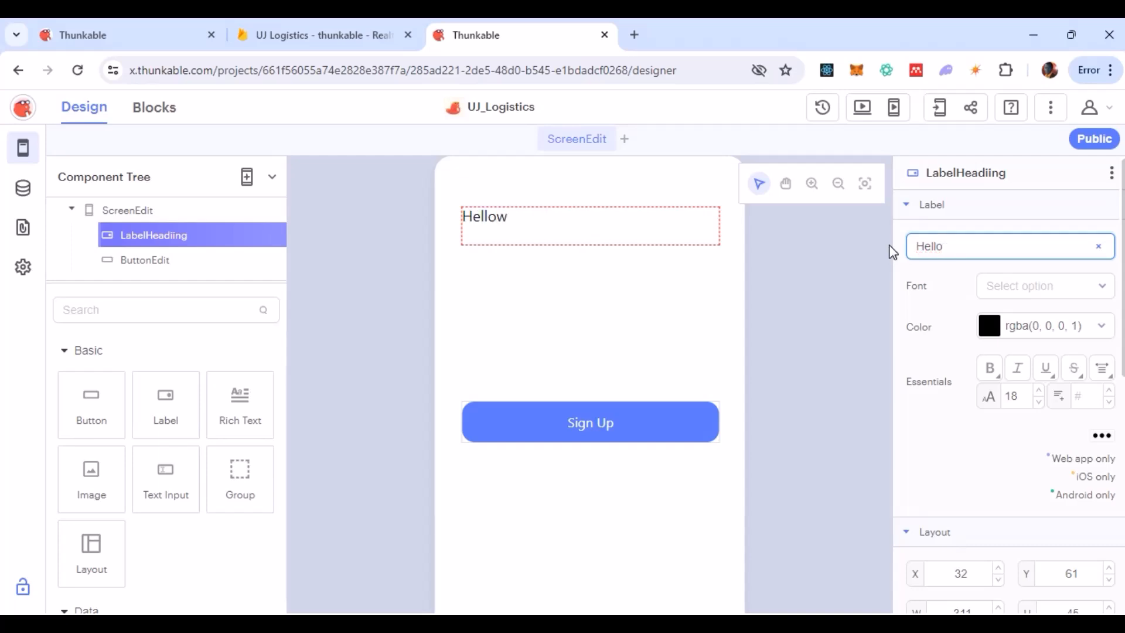
{"action": "type", "text": "O"}
{"action": "key", "text": "BackSpace"}
{"action": "type", "text": "Wor"}
{"action": "key", "text": "BackSpace"}
{"action": "type", "text": "orl"}
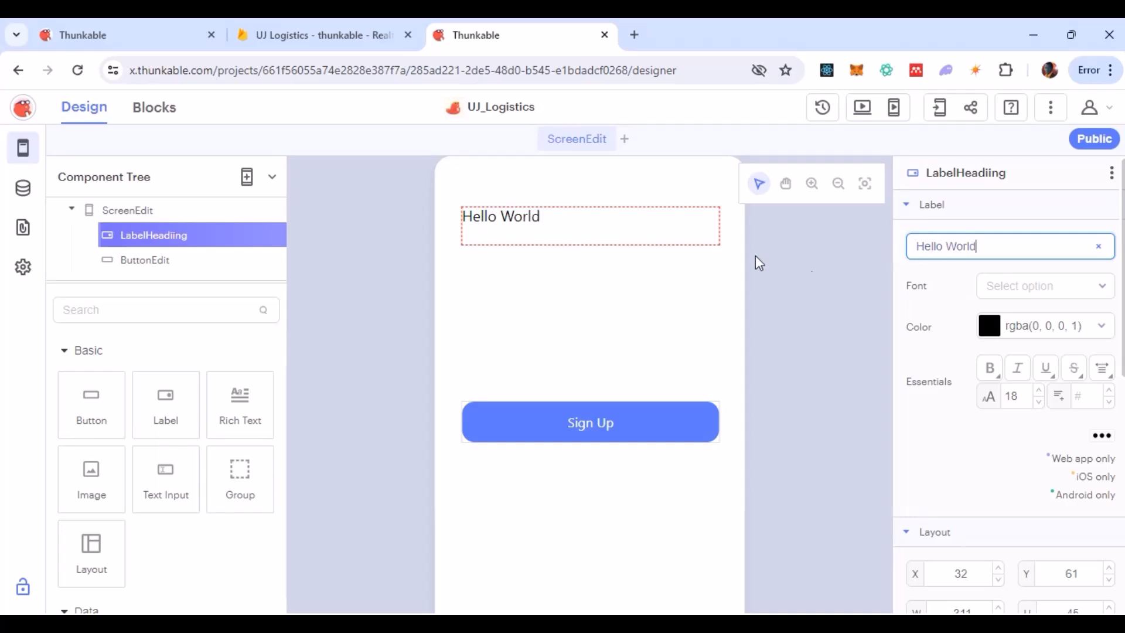
{"action": "left_click", "coordinate": [664, 240]}
{"action": "left_click", "coordinate": [536, 233]}
Step: Add two more labels, one under the other, between the Hello World label and the Sign Up button
{"action": "left_click_drag", "start_coordinate": [166, 400], "coordinate": [498, 282]}
{"action": "left_click_drag", "start_coordinate": [169, 429], "coordinate": [540, 358]}
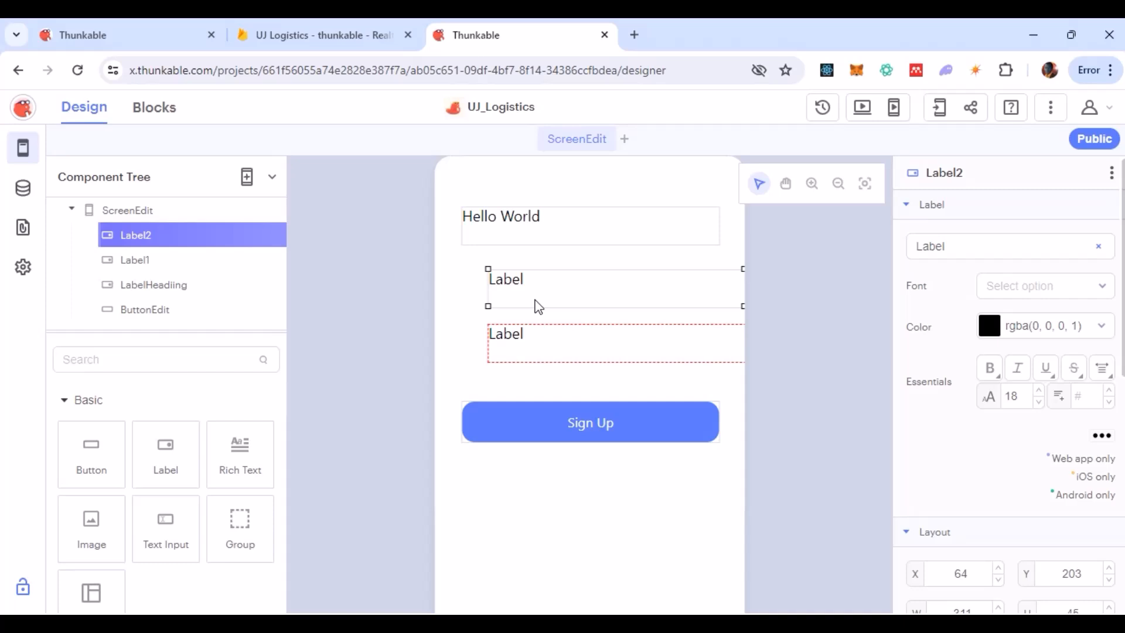
{"action": "left_click", "coordinate": [509, 221]}
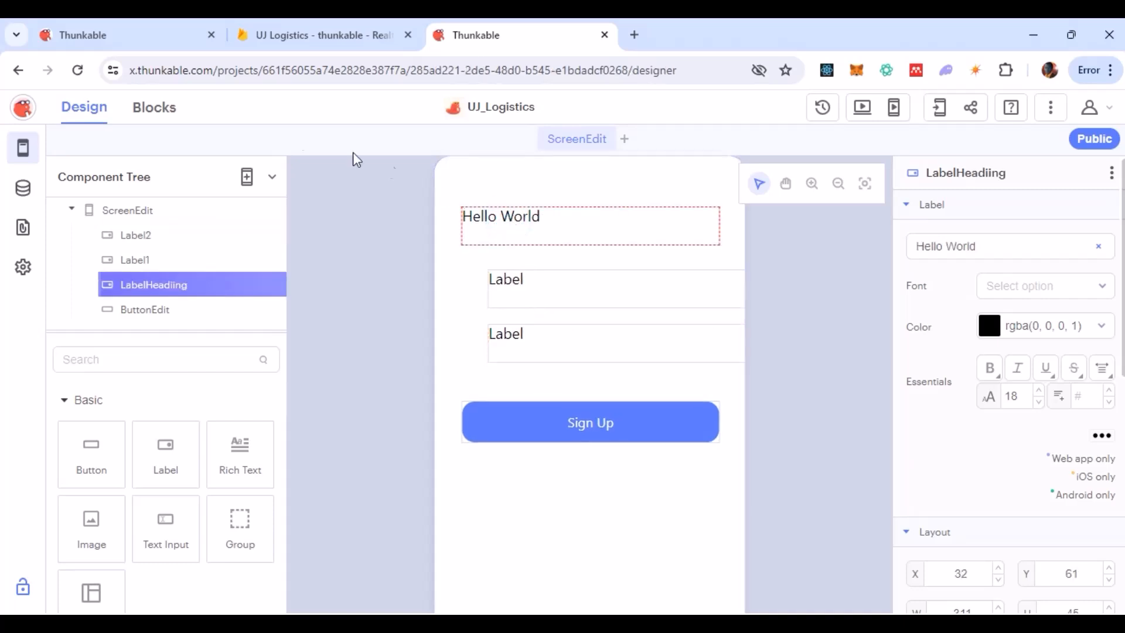
Step: Compare the default label names with the renamed components in the blocks workspace and on the design canvas
{"action": "left_click", "coordinate": [156, 109]}
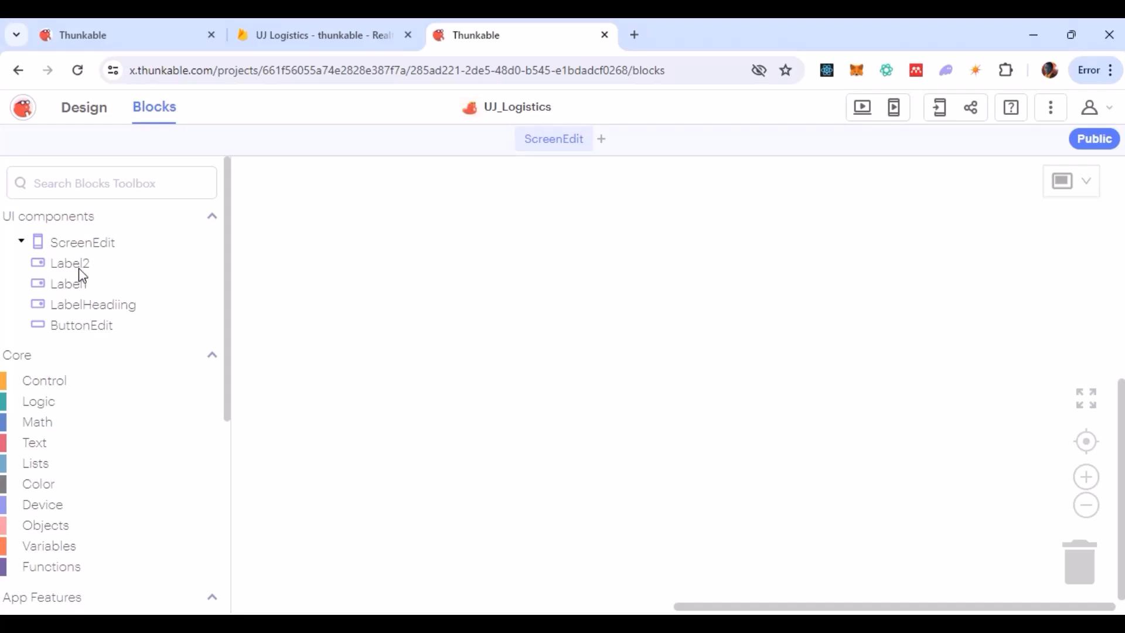
{"action": "left_click", "coordinate": [93, 106]}
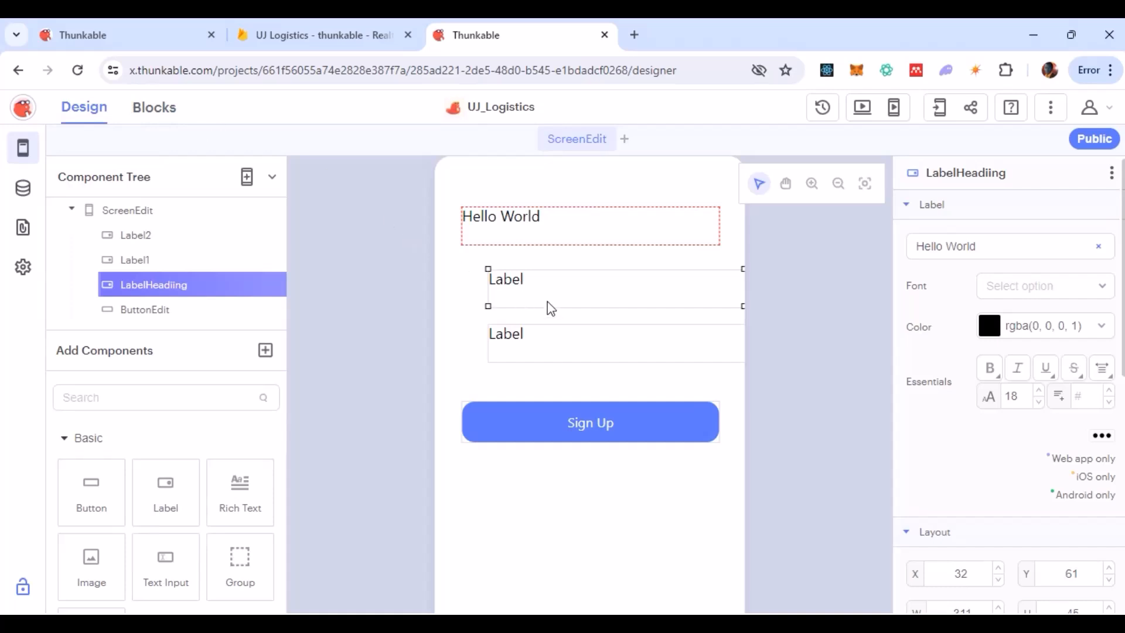
{"action": "left_click", "coordinate": [557, 312]}
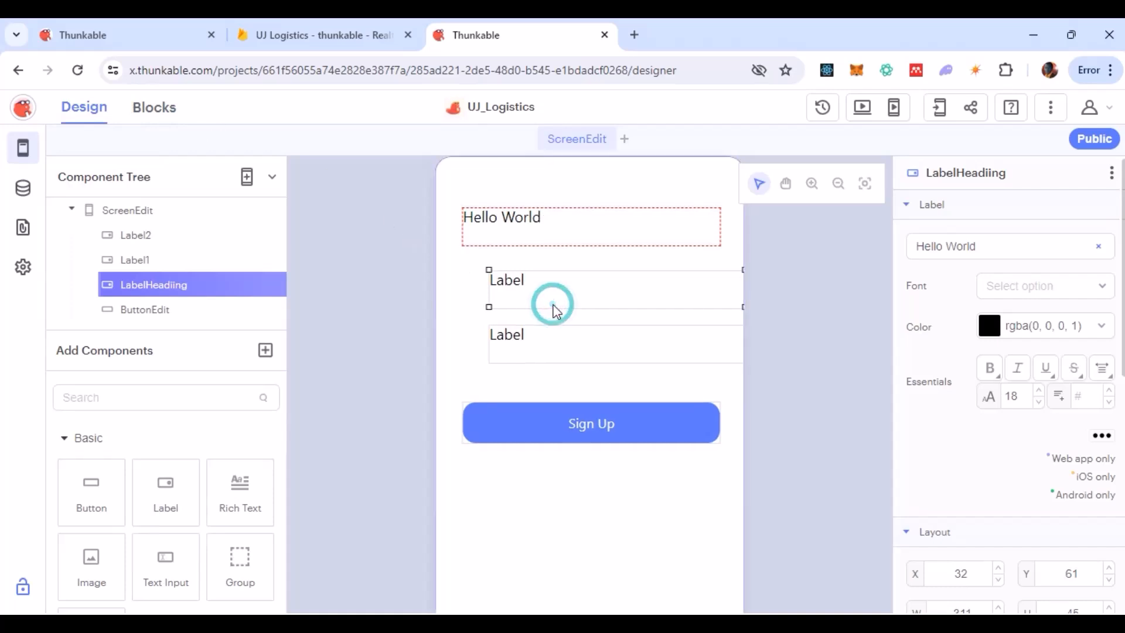
{"action": "left_click", "coordinate": [557, 342]}
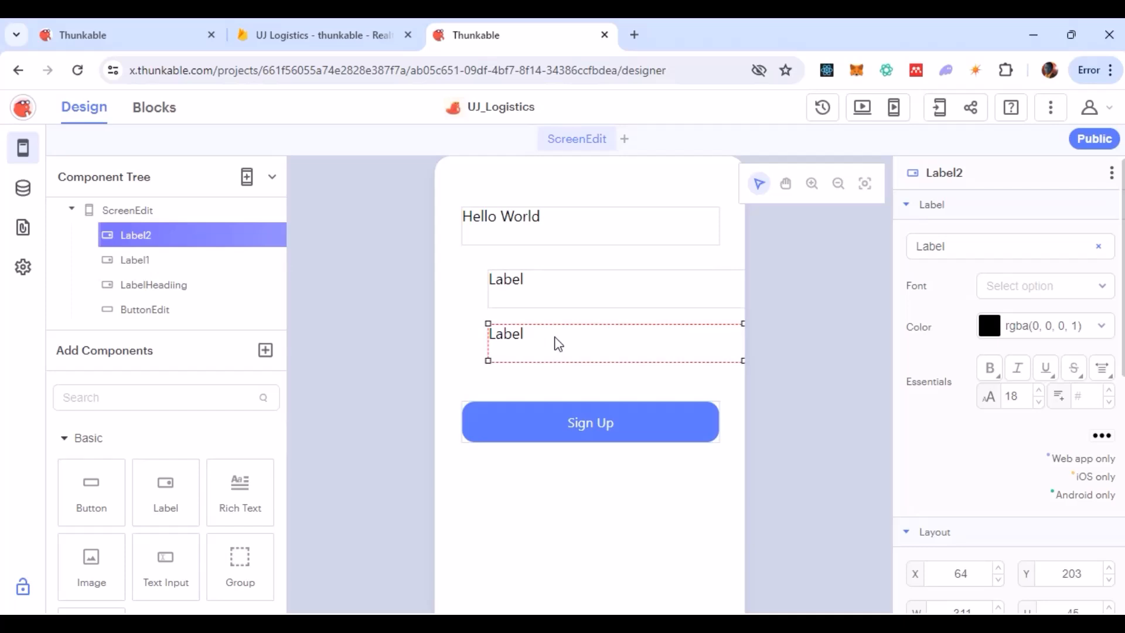
Step: Delete the two extra labels, Label1 and Label2, from ScreenEdit
{"action": "left_click", "coordinate": [498, 297]}
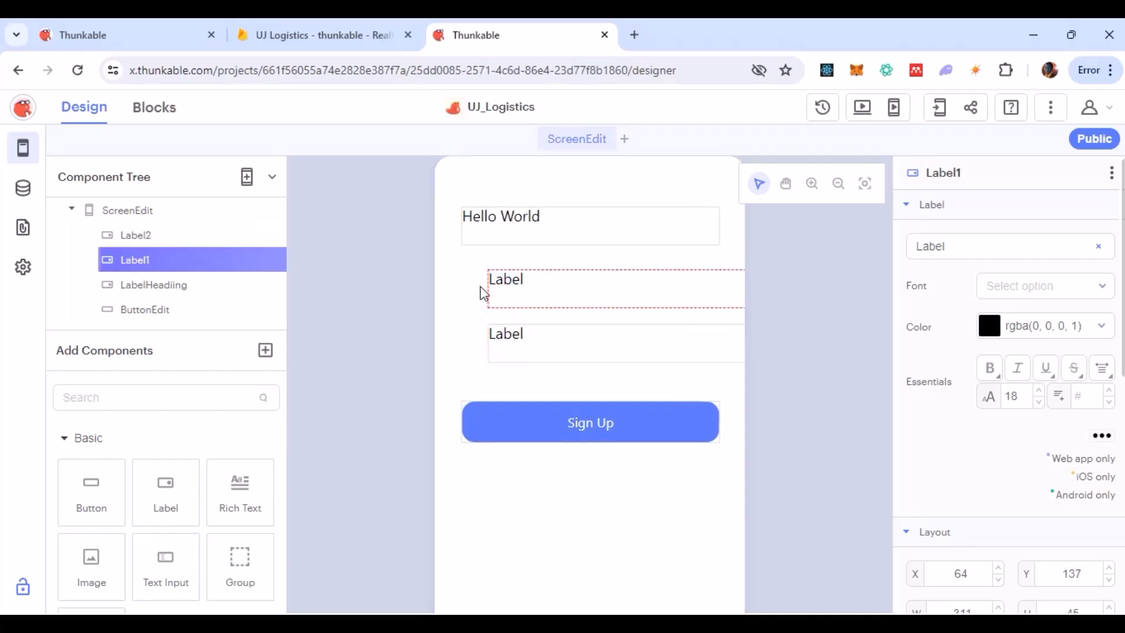
{"action": "left_click", "coordinate": [256, 262]}
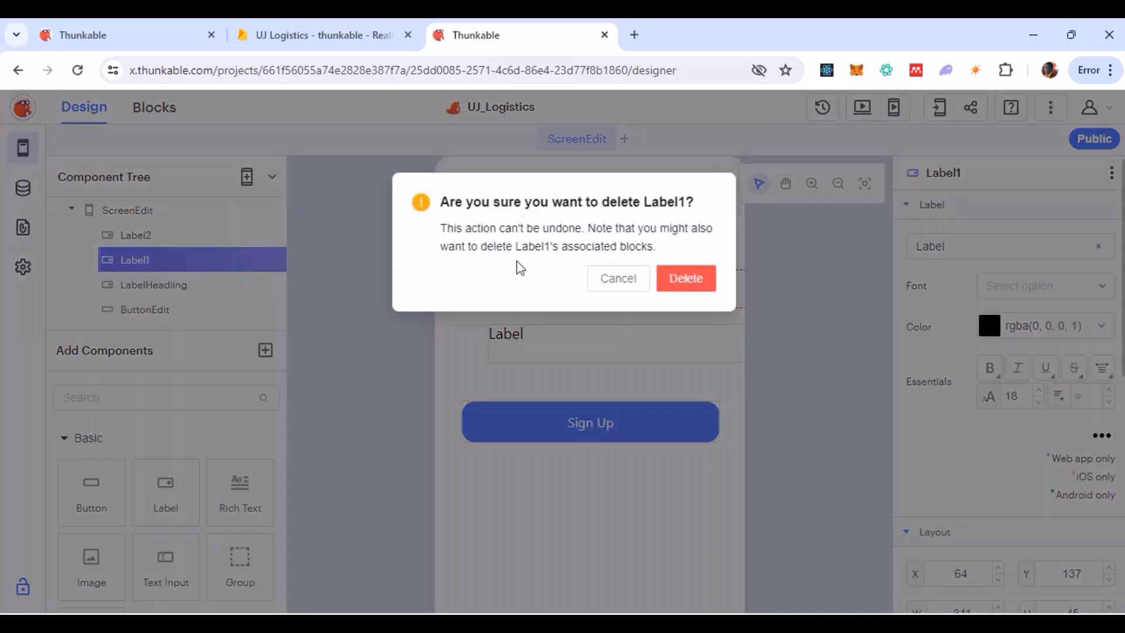
{"action": "left_click", "coordinate": [699, 293]}
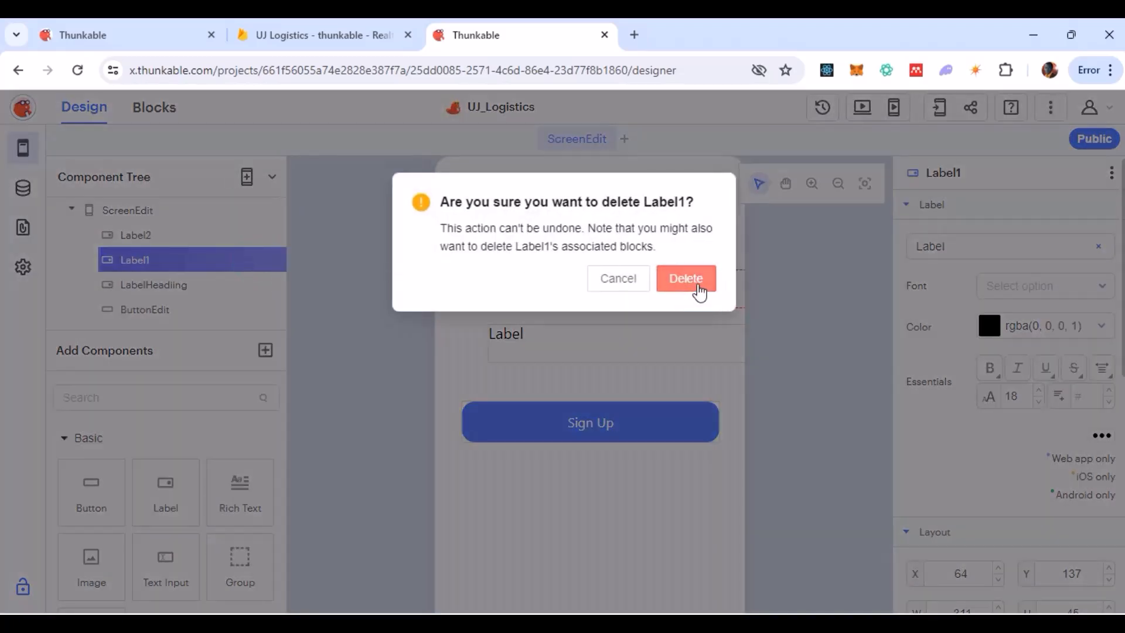
{"action": "left_click", "coordinate": [690, 279]}
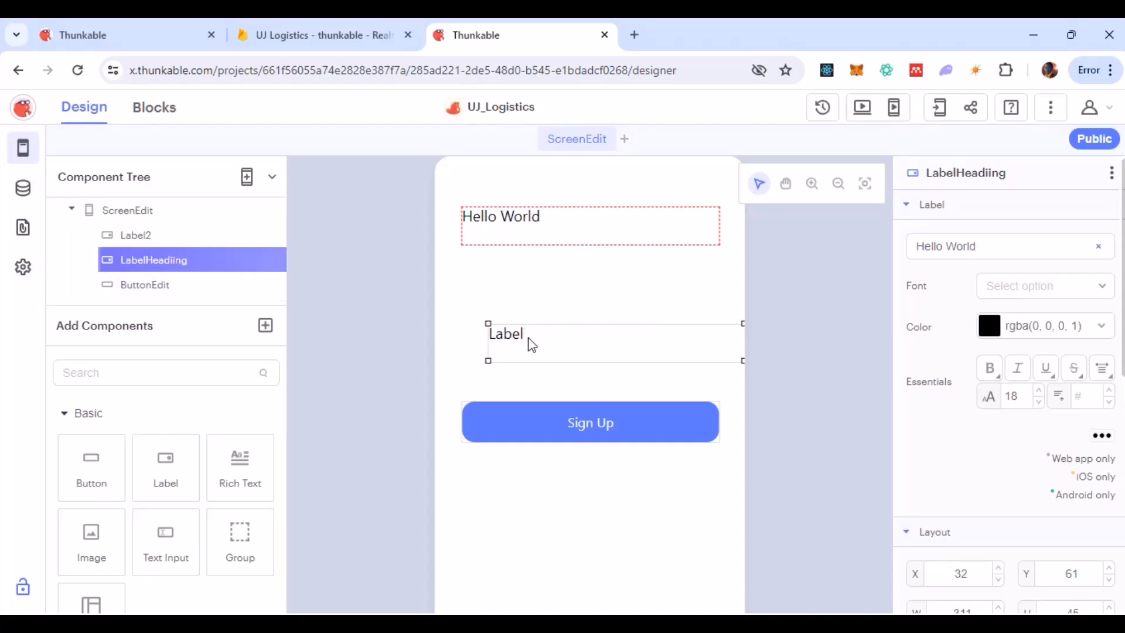
{"action": "left_click", "coordinate": [525, 341]}
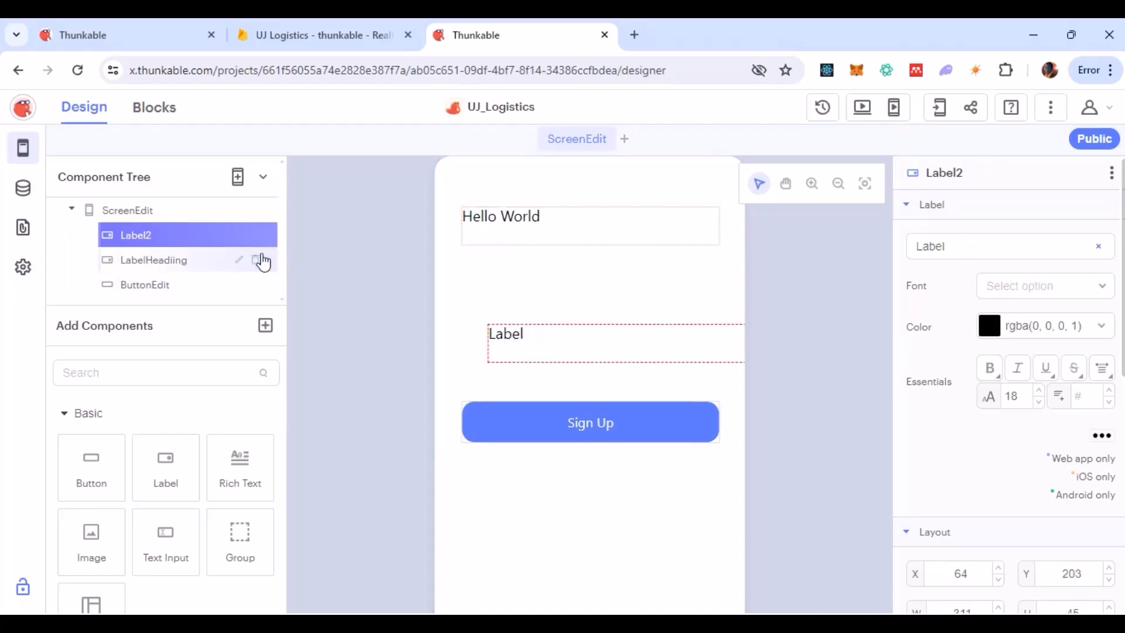
{"action": "left_click", "coordinate": [255, 235]}
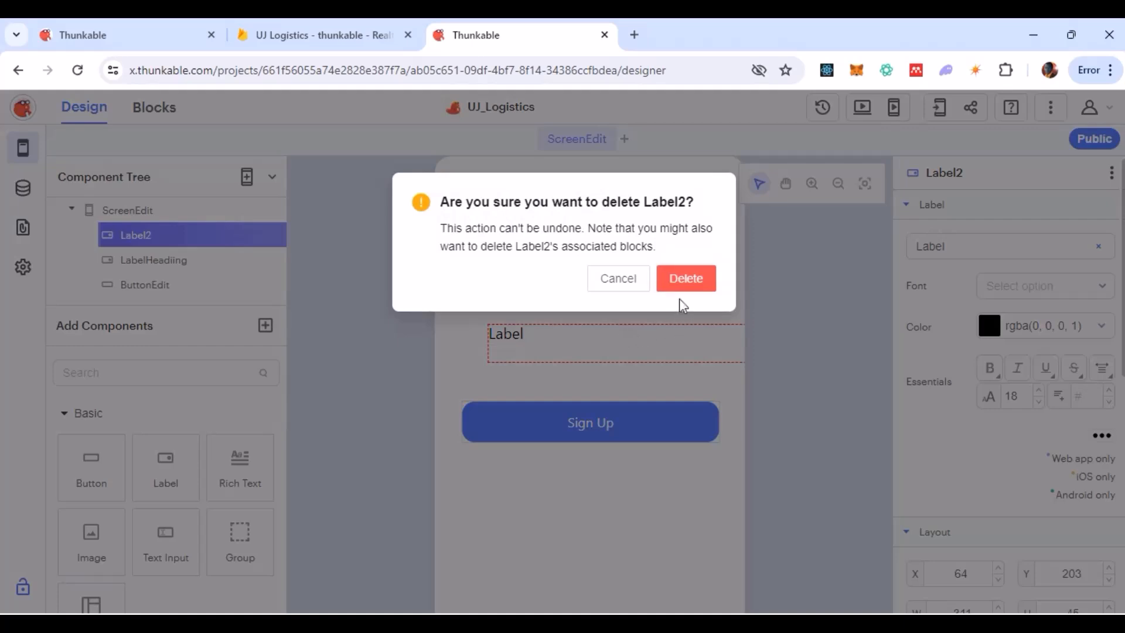
{"action": "left_click", "coordinate": [682, 280]}
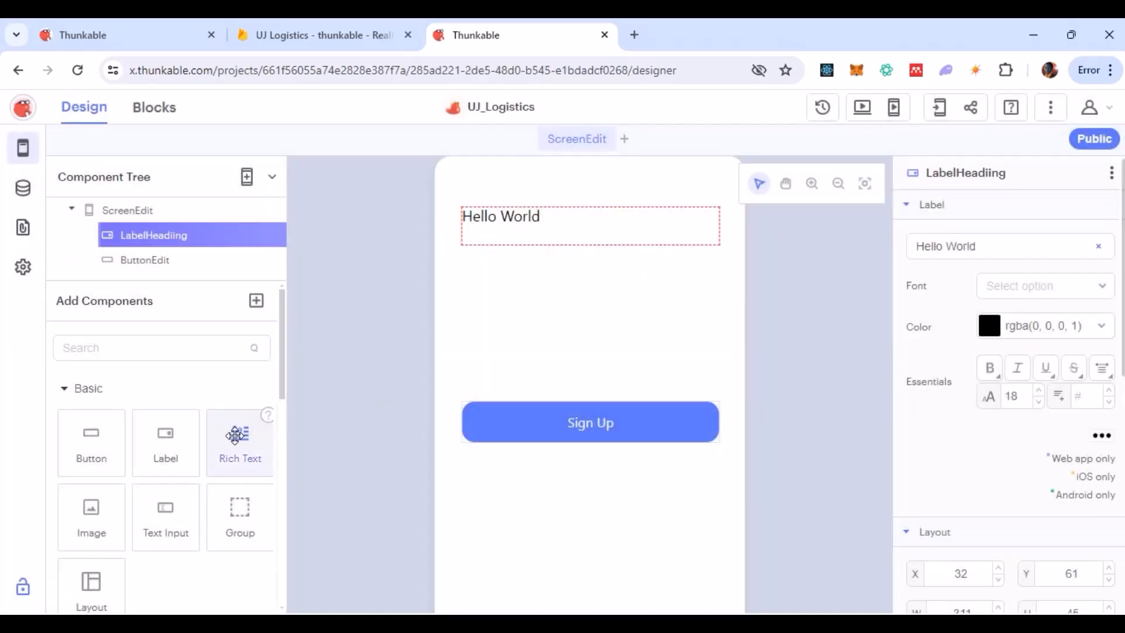
Step: Add an image component below the Hello World label at about X 40, Y 152 and look through its properties
{"action": "left_click", "coordinate": [83, 527]}
{"action": "left_click_drag", "start_coordinate": [83, 528], "coordinate": [490, 327]}
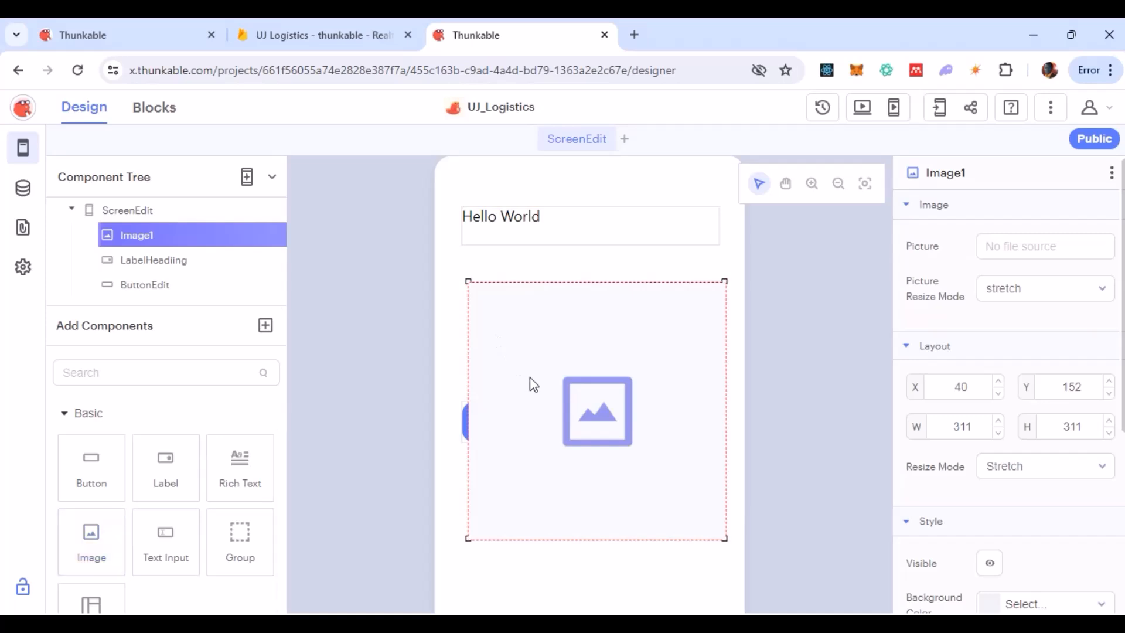
{"action": "scroll", "coordinate": [987, 370], "scroll_direction": "down", "scroll_amount": 5}
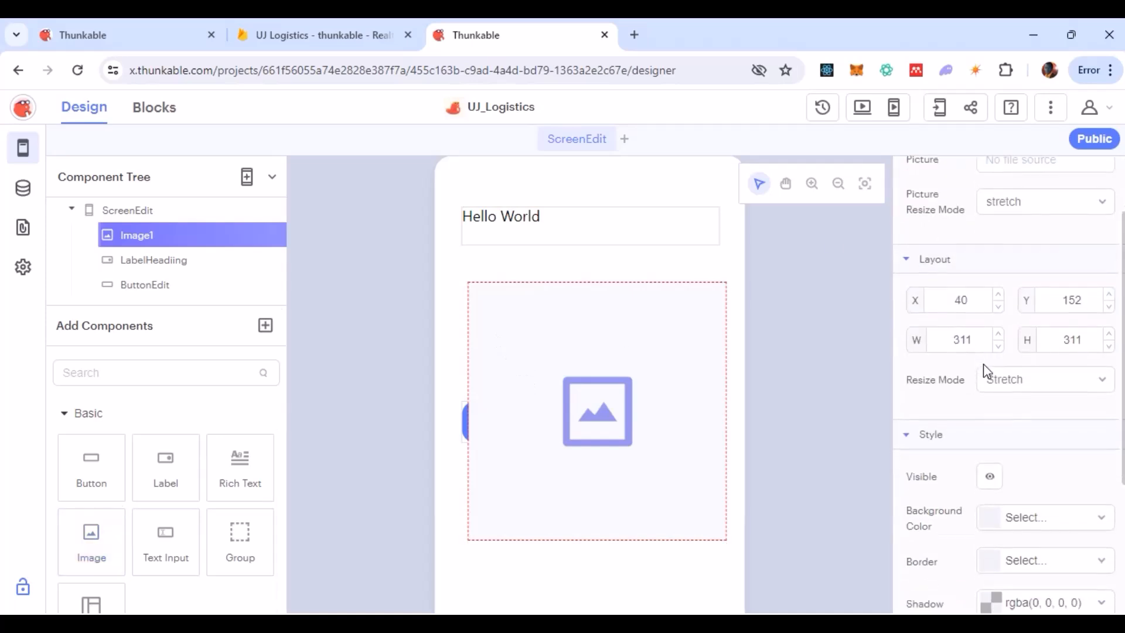
{"action": "scroll", "coordinate": [987, 371], "scroll_direction": "up", "scroll_amount": 5}
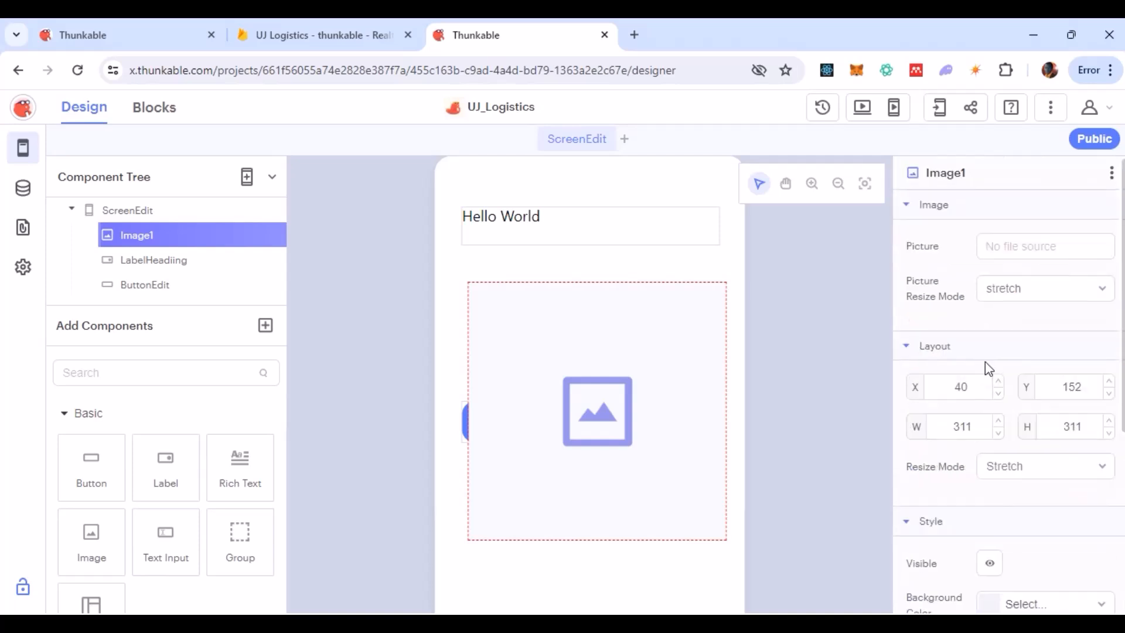
{"action": "left_click", "coordinate": [594, 390]}
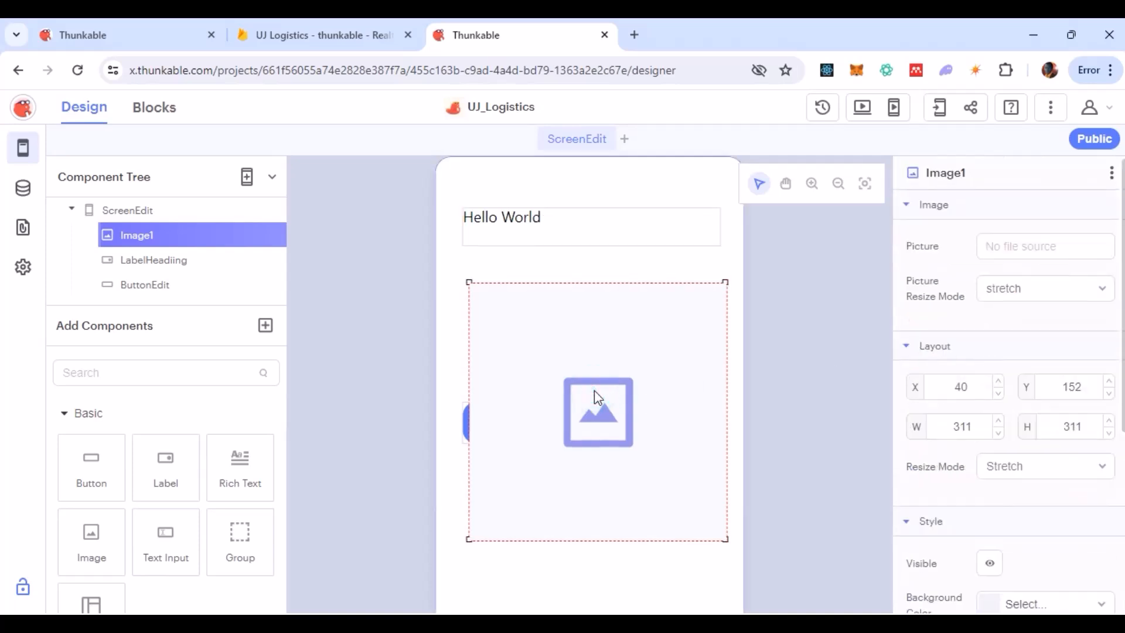
Step: Add a group component to the screen and position it over the image at about X 17, Y 195
{"action": "scroll", "coordinate": [235, 555], "scroll_direction": "down", "scroll_amount": 1}
{"action": "scroll", "coordinate": [235, 557], "scroll_direction": "down", "scroll_amount": 1}
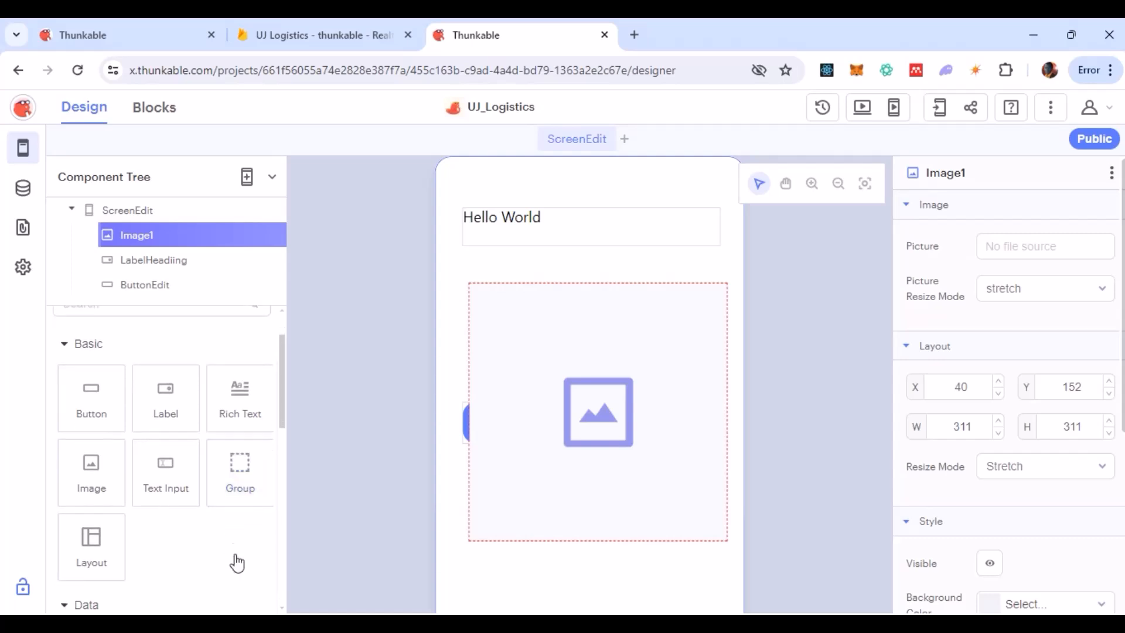
{"action": "left_click_drag", "start_coordinate": [236, 469], "coordinate": [528, 505]}
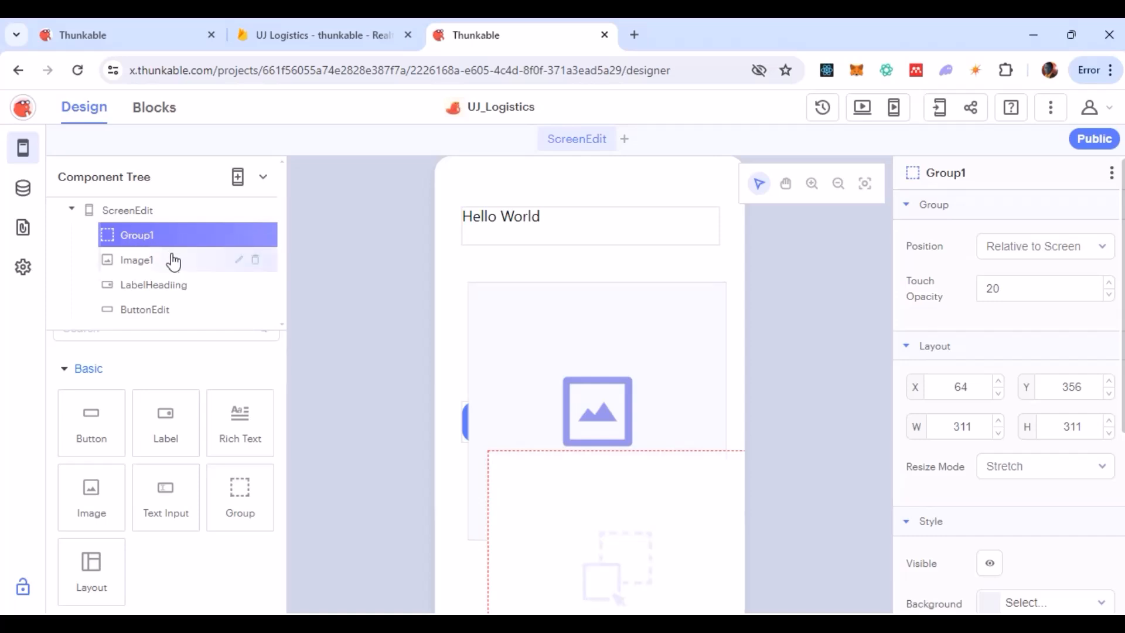
{"action": "left_click", "coordinate": [559, 324]}
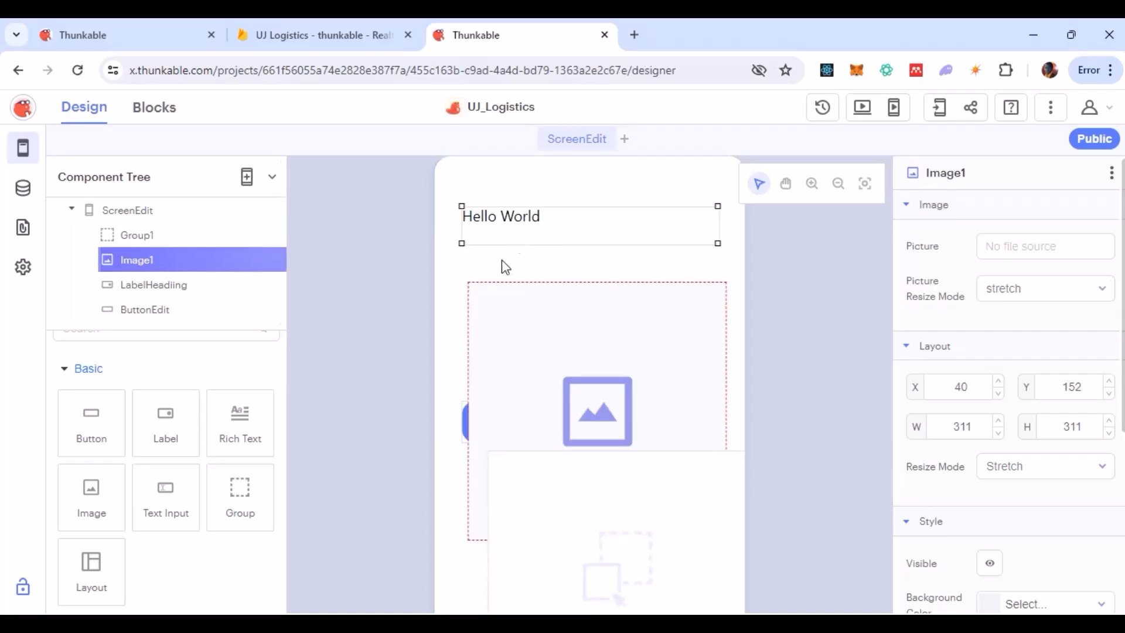
{"action": "left_click", "coordinate": [465, 424]}
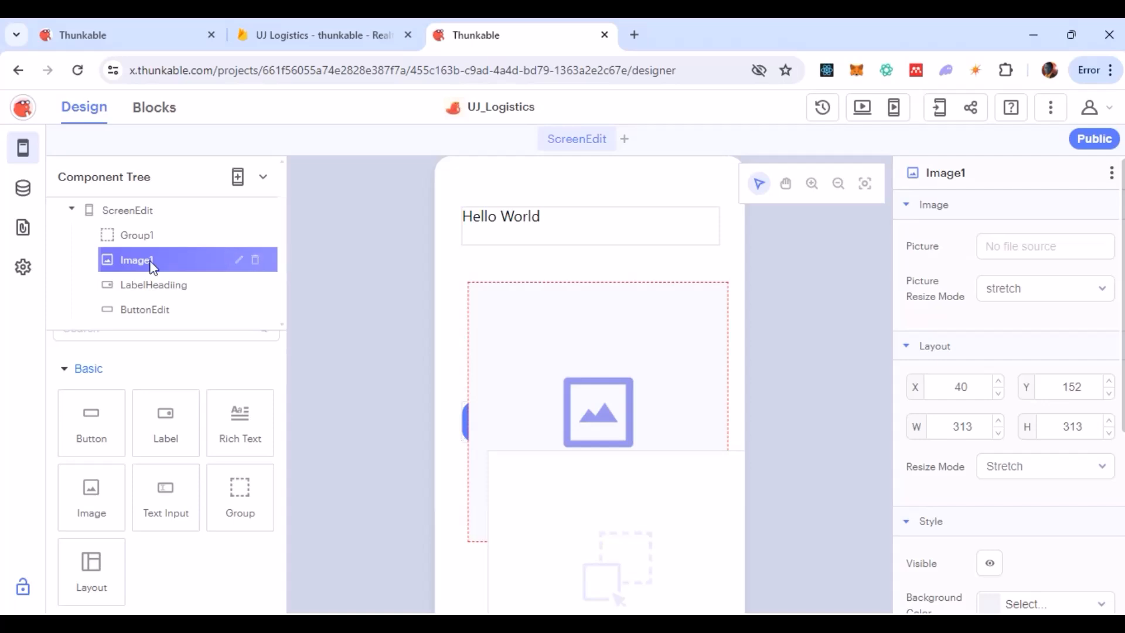
{"action": "left_click_drag", "start_coordinate": [125, 255], "coordinate": [120, 239]}
{"action": "left_click", "coordinate": [126, 236]}
{"action": "left_click_drag", "start_coordinate": [602, 530], "coordinate": [560, 396]}
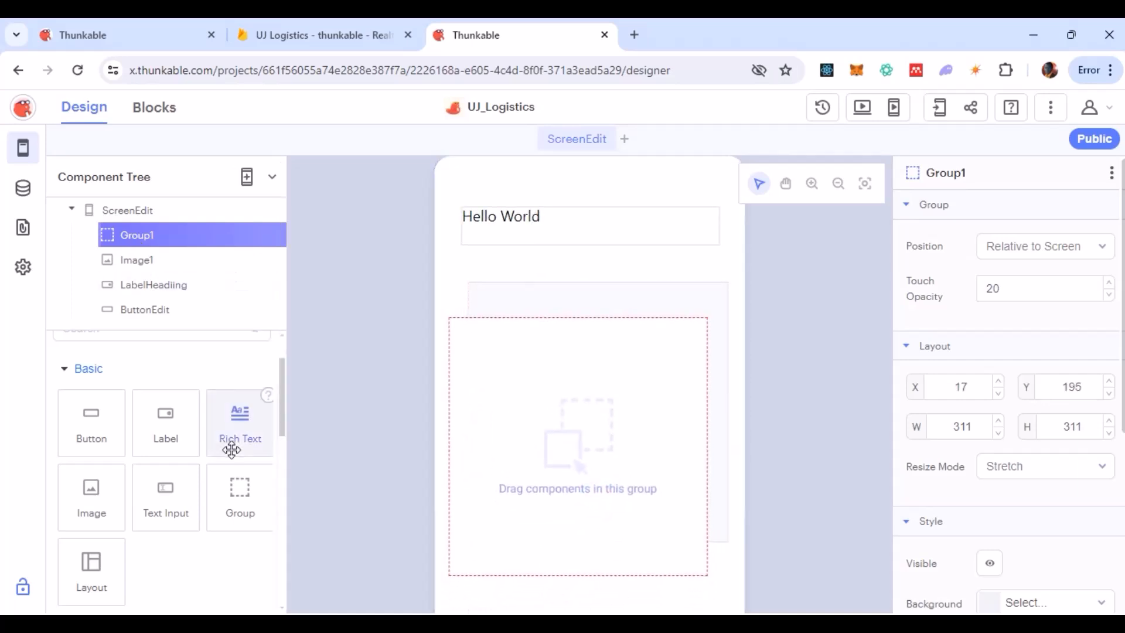
Step: Add a label inside Group1 at about X 46, Y 46 and select the group
{"action": "left_click_drag", "start_coordinate": [168, 432], "coordinate": [478, 413]}
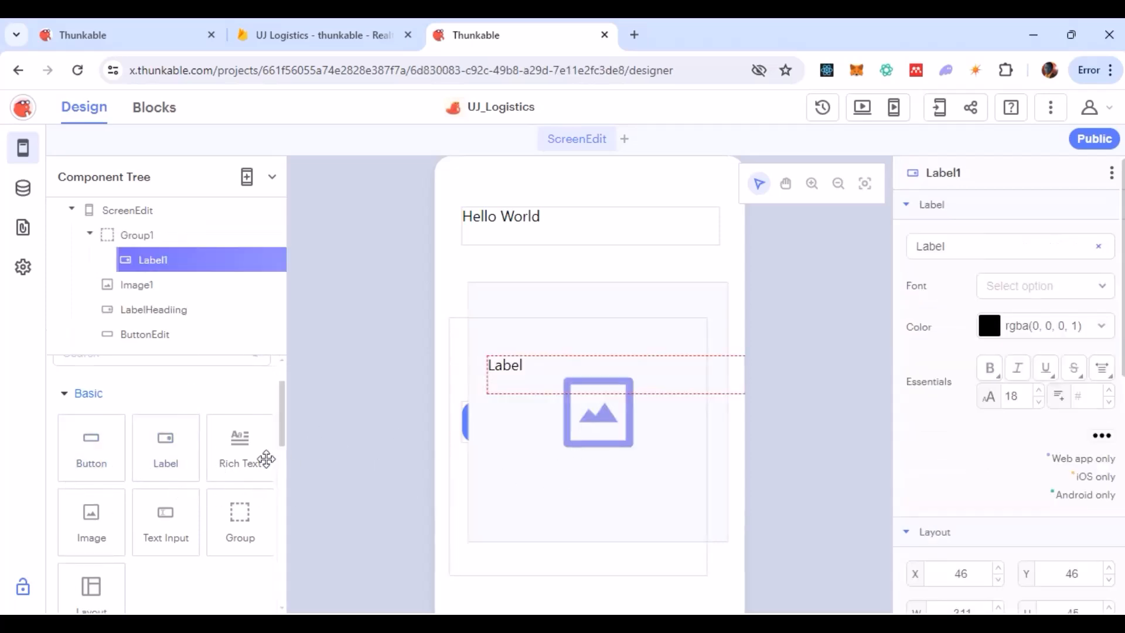
{"action": "left_click_drag", "start_coordinate": [101, 515], "coordinate": [132, 490]}
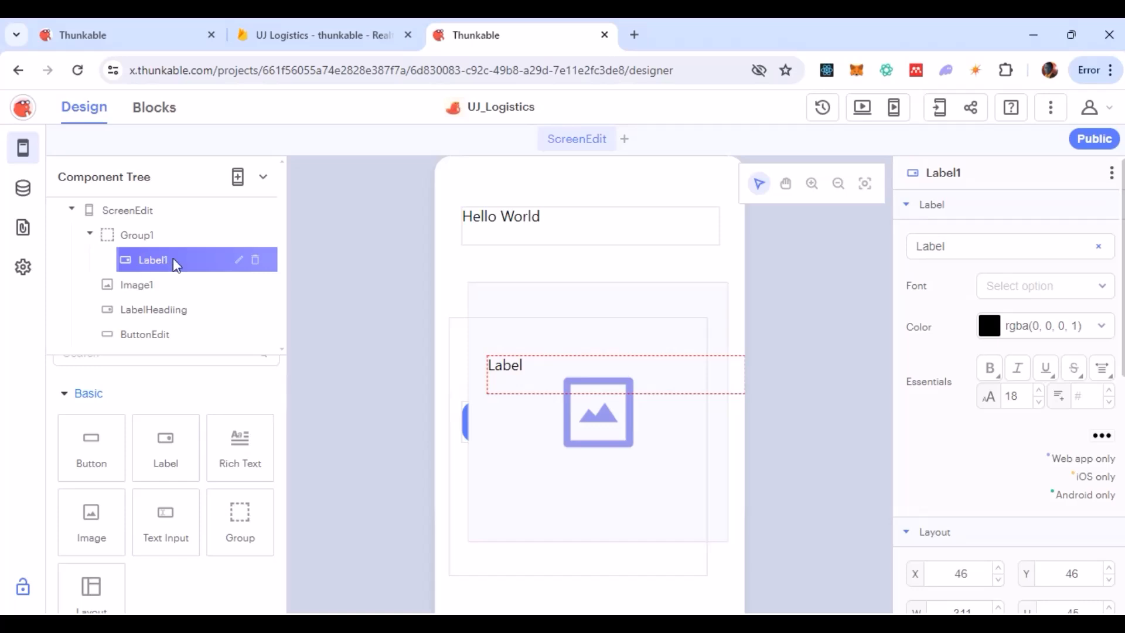
{"action": "left_click", "coordinate": [558, 343]}
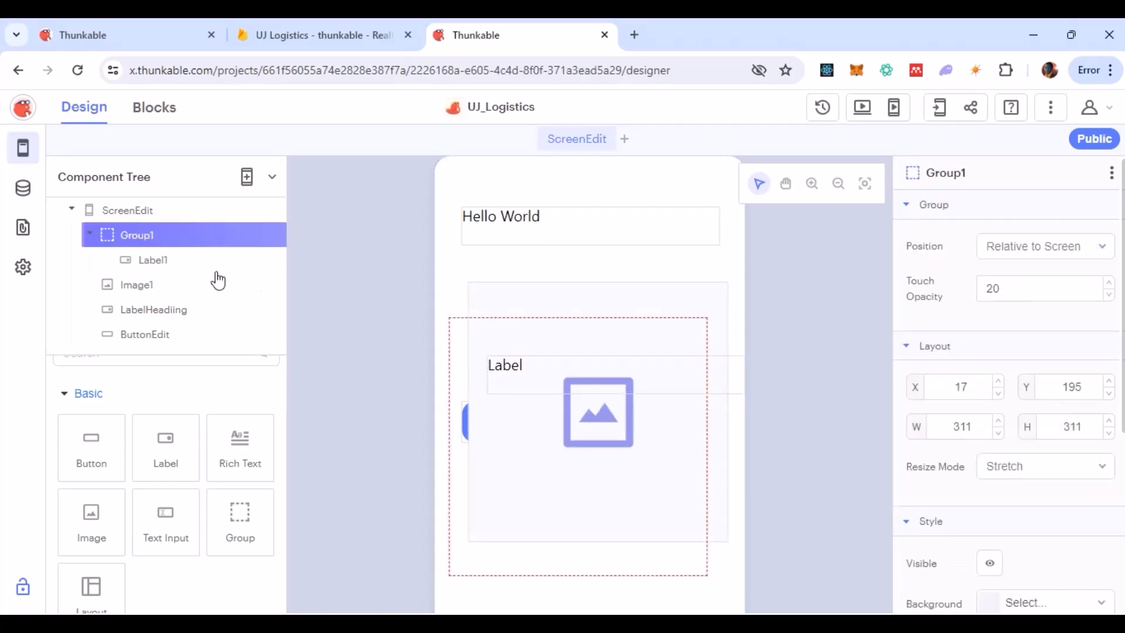
Step: Move Group1 to about X 41, Y 131 and add a button inside it at about X 23, Y 166
{"action": "mouse_move", "coordinate": [557, 392]}
{"action": "left_mouse_down"}
{"action": "mouse_move", "coordinate": [535, 430]}
{"action": "mouse_move", "coordinate": [538, 500]}
{"action": "mouse_move", "coordinate": [553, 337]}
{"action": "mouse_move", "coordinate": [562, 385]}
{"action": "left_mouse_up"}
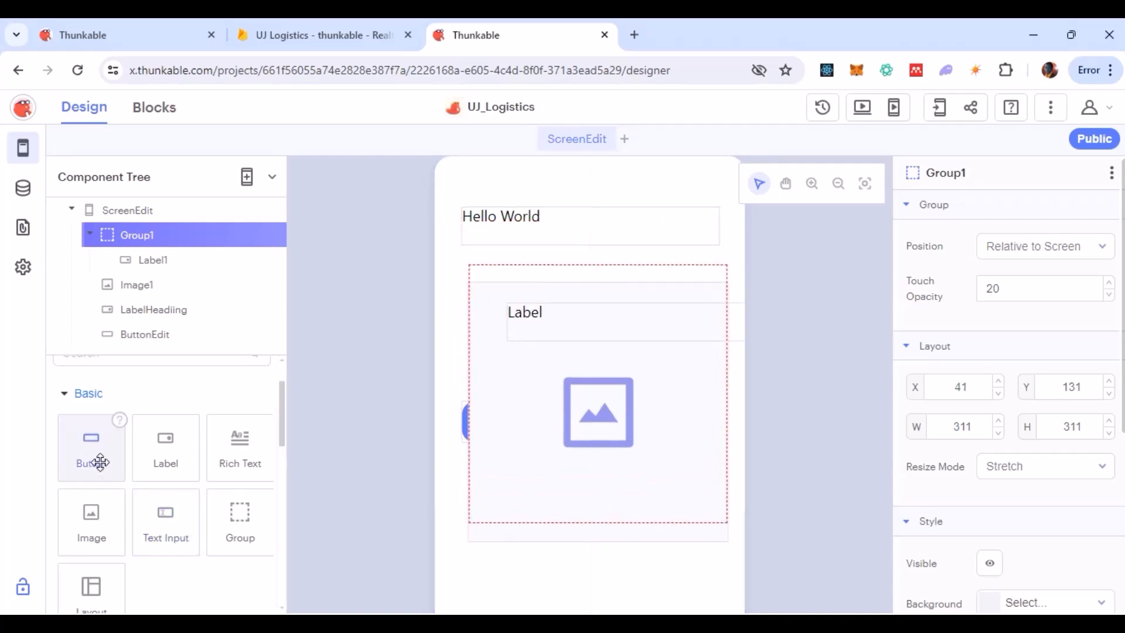
{"action": "left_click_drag", "start_coordinate": [97, 452], "coordinate": [644, 448]}
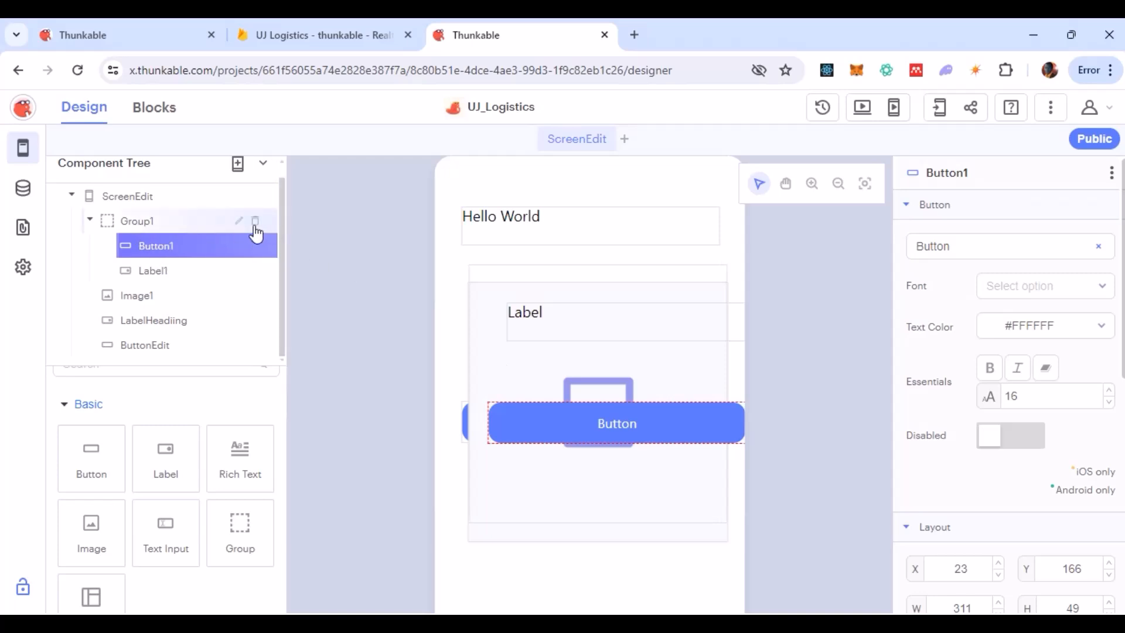
Step: Delete Group1 together with the components inside it from ScreenEdit
{"action": "left_click", "coordinate": [255, 221]}
{"action": "left_click", "coordinate": [690, 288]}
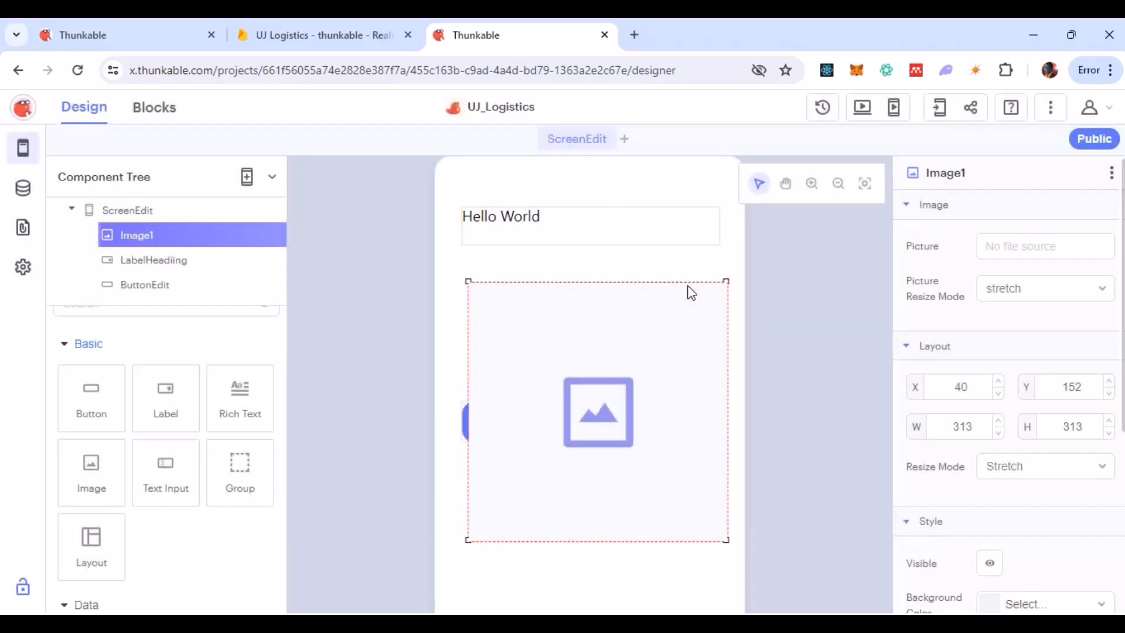
Step: Add a text input component to ScreenEdit just below the image
{"action": "scroll", "coordinate": [229, 536], "scroll_direction": "down", "scroll_amount": 2}
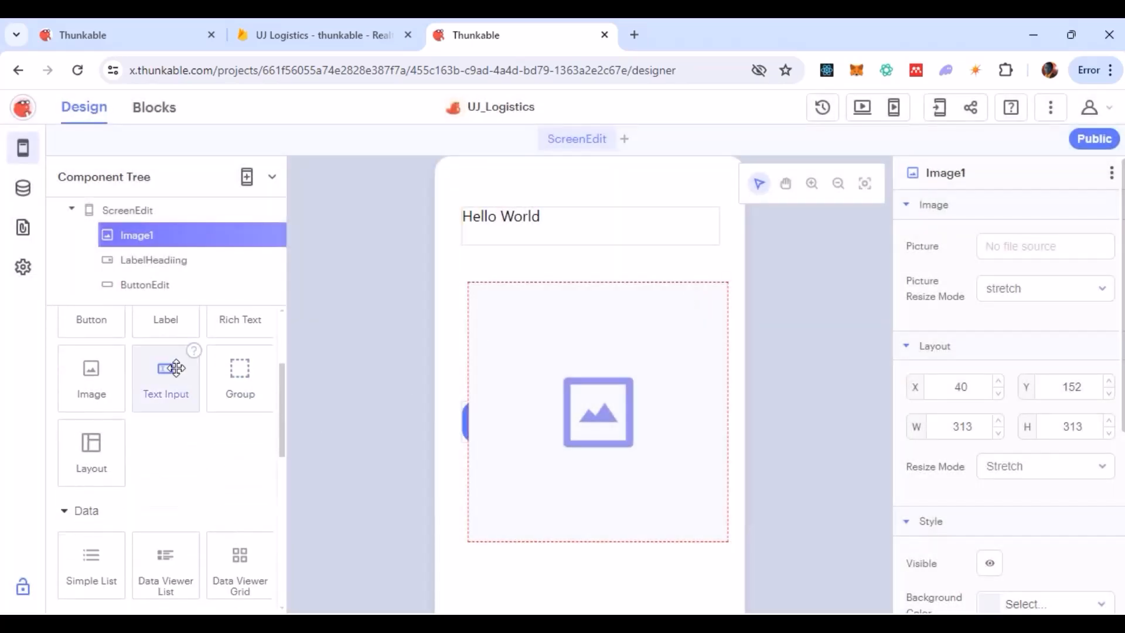
{"action": "left_click_drag", "start_coordinate": [582, 553], "coordinate": [575, 424]}
{"action": "left_click", "coordinate": [574, 430]}
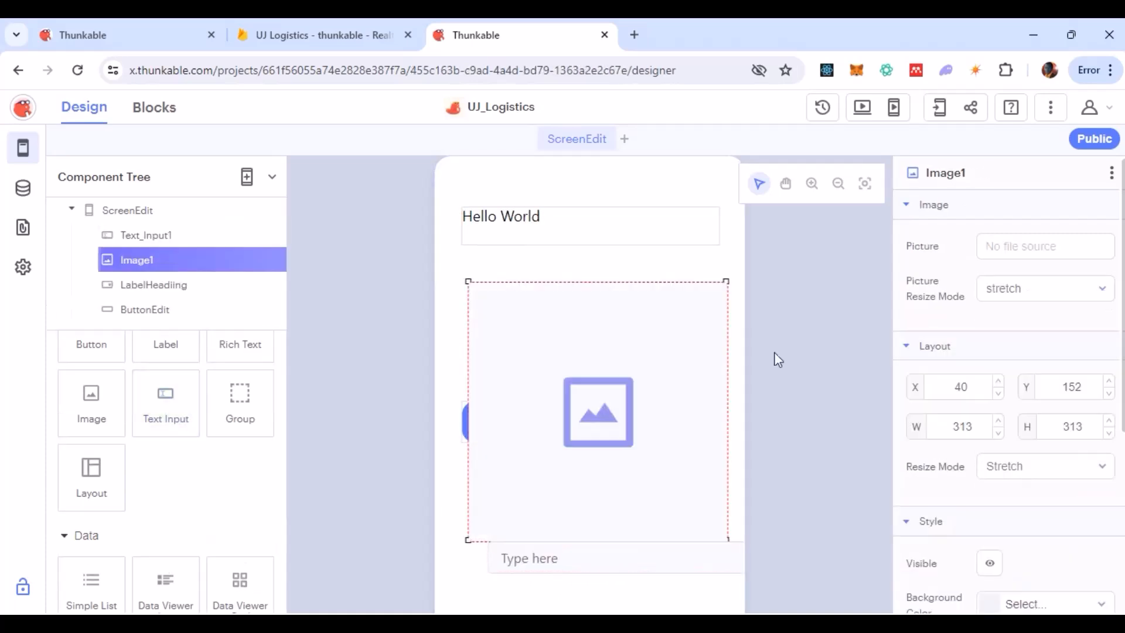
Step: Delete Image1 and move the text input midway between the Hello World label and the Sign Up button
{"action": "left_click", "coordinate": [255, 260]}
{"action": "left_click", "coordinate": [697, 289]}
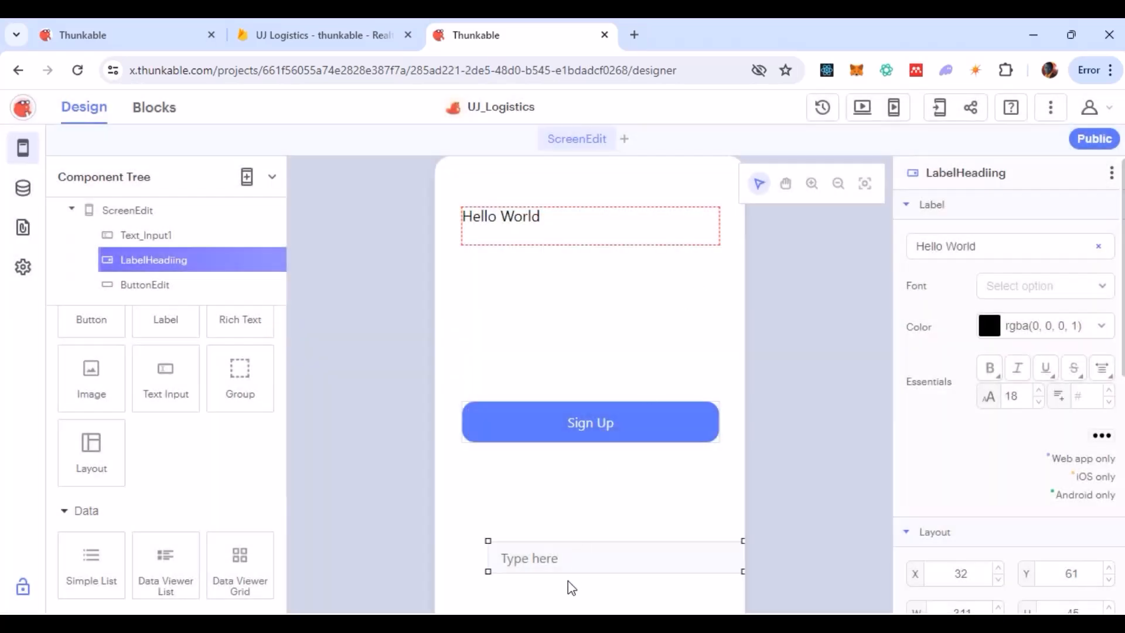
{"action": "left_click_drag", "start_coordinate": [568, 557], "coordinate": [583, 292]}
{"action": "left_click", "coordinate": [542, 304]}
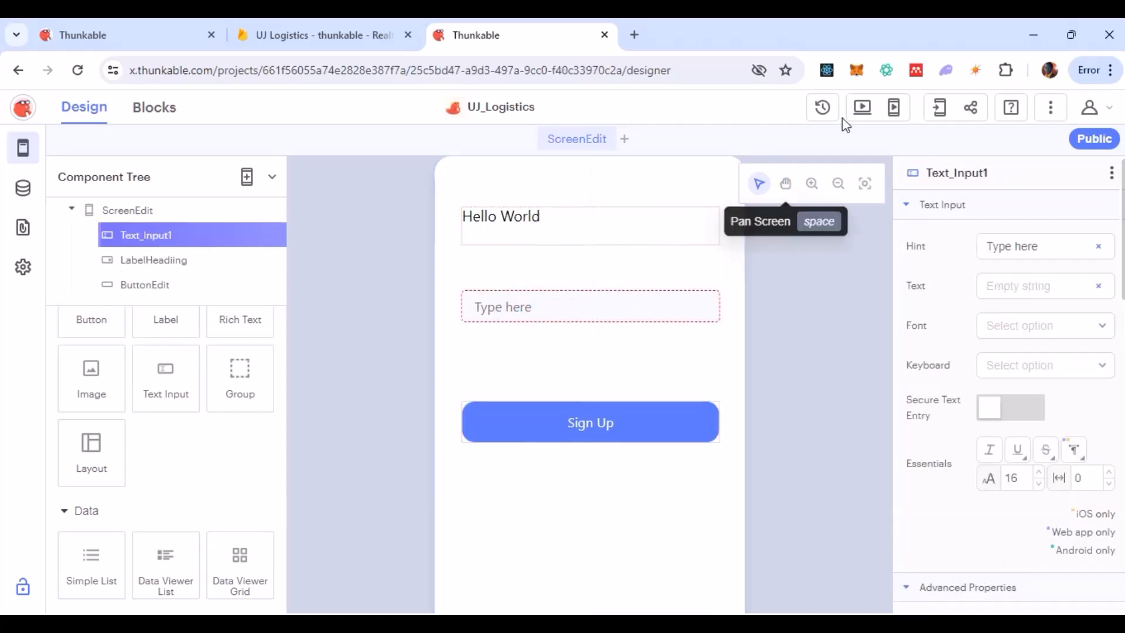
Step: Test the text input in the web preview by entering "fhfhfhfhfhfh" and clearing it, and return to editing
{"action": "left_click", "coordinate": [857, 113]}
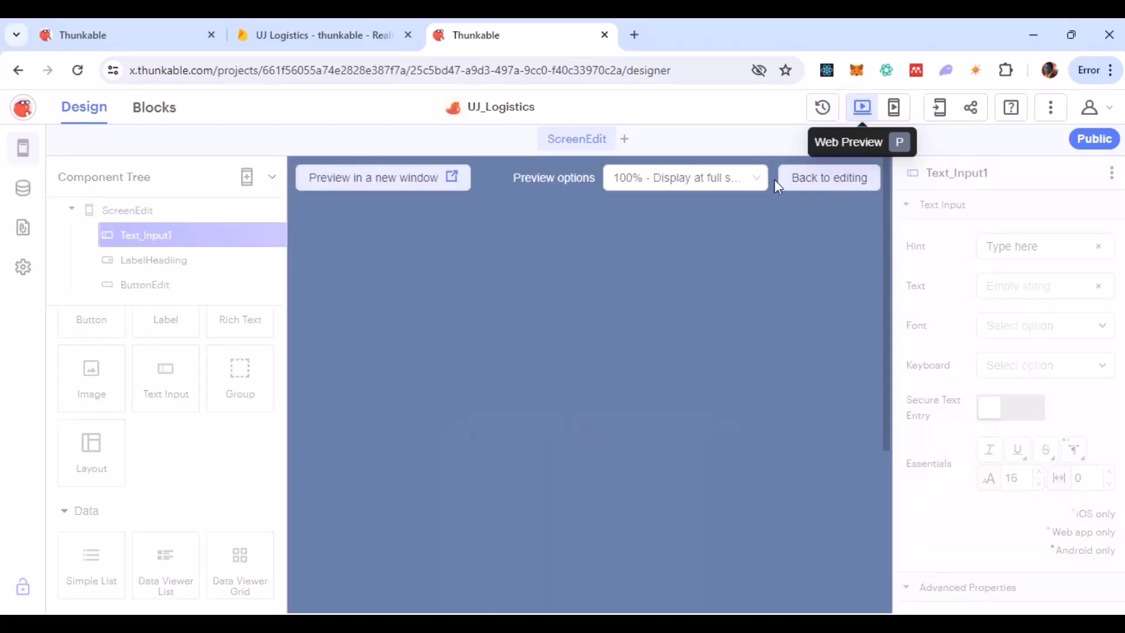
{"action": "left_click", "coordinate": [522, 414]}
{"action": "type", "text": "fhfhfhfhfhfh"}
{"action": "key", "text": "ctrl+a"}
{"action": "key", "text": "BackSpace"}
{"action": "left_click", "coordinate": [857, 117]}
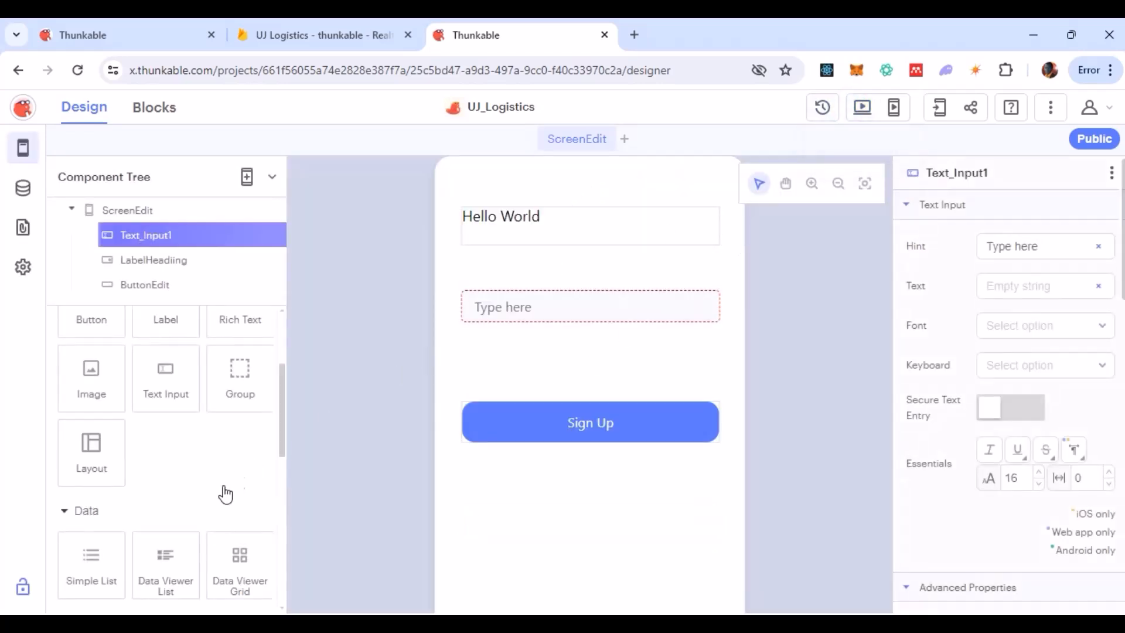
Step: Look through the Data, Input, Media and Embed components available for adding to the screen
{"action": "scroll", "coordinate": [213, 495], "scroll_direction": "down", "scroll_amount": 2}
{"action": "scroll", "coordinate": [213, 492], "scroll_direction": "down", "scroll_amount": 3}
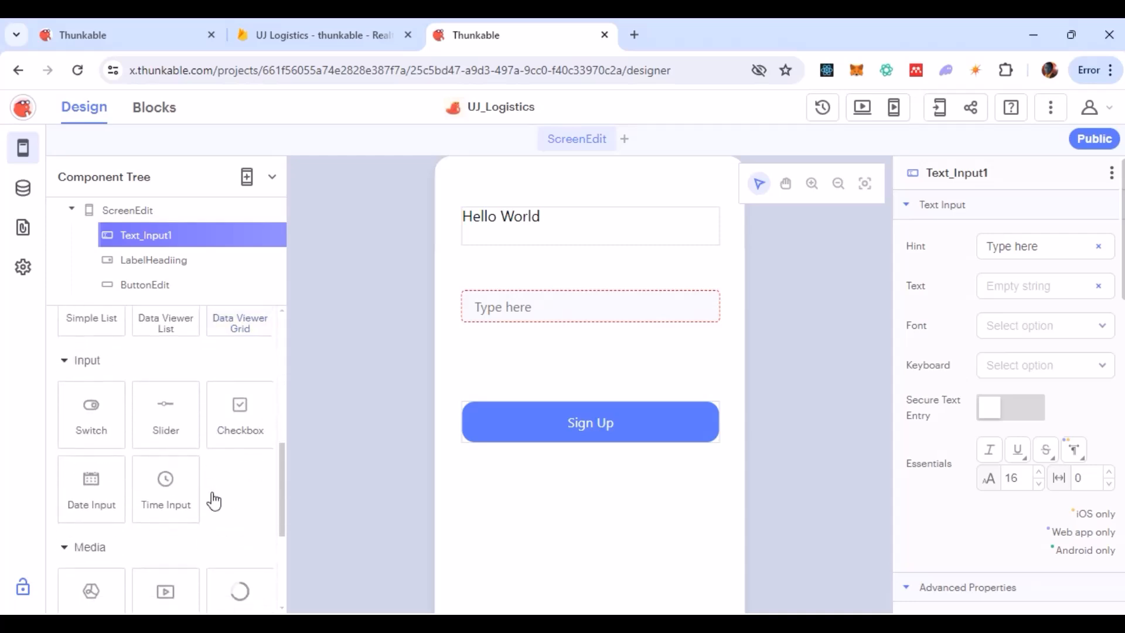
{"action": "scroll", "coordinate": [214, 501], "scroll_direction": "down", "scroll_amount": 4}
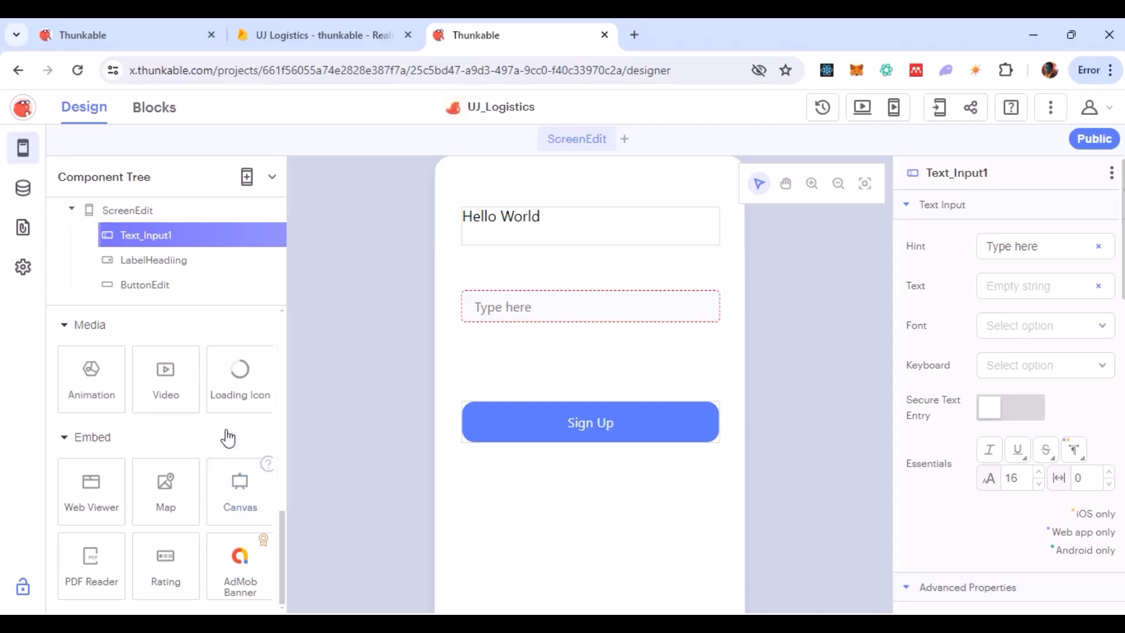
Step: Look through ButtonEdit's blocks and place a "when ButtonEdit Click" event block in the blocks workspace
{"action": "left_click", "coordinate": [164, 108]}
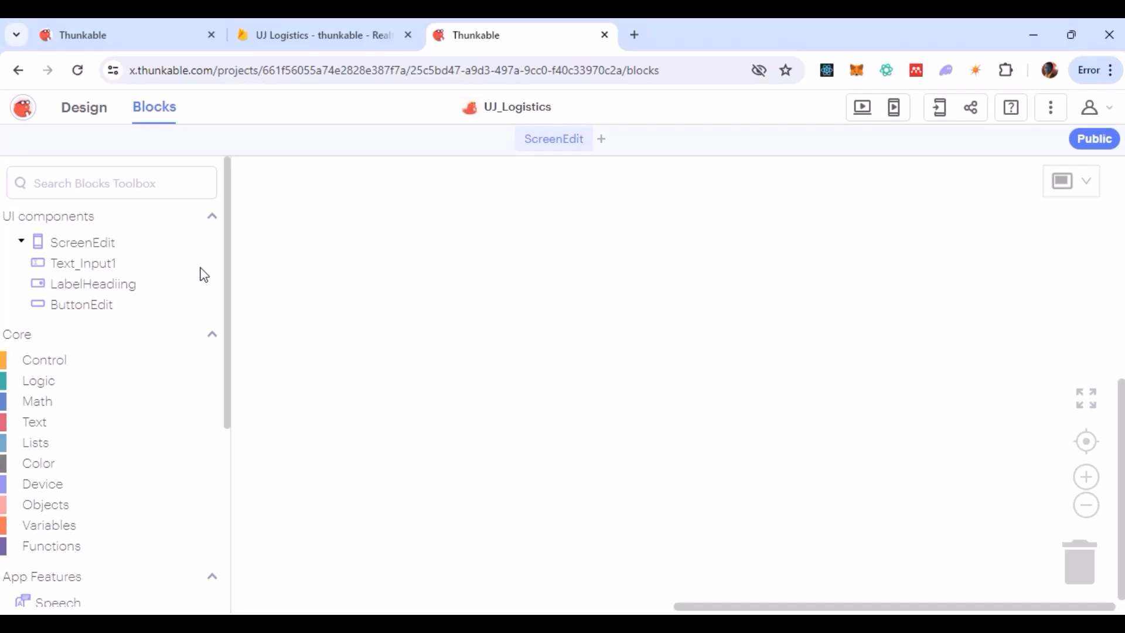
{"action": "left_click", "coordinate": [95, 307]}
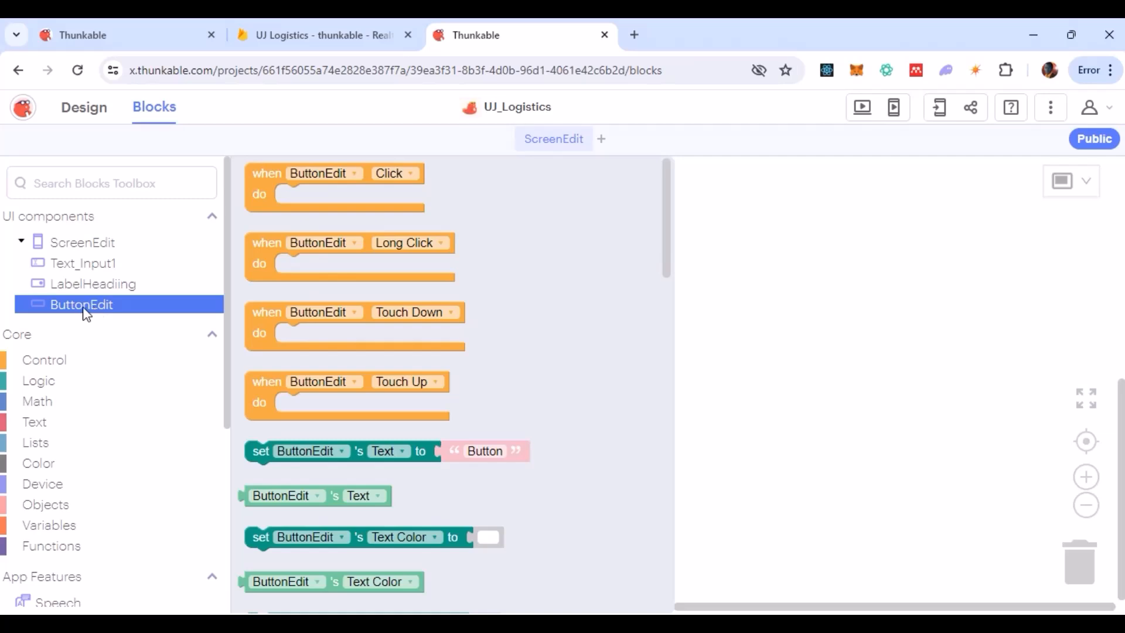
{"action": "scroll", "coordinate": [260, 385], "scroll_direction": "down", "scroll_amount": 5}
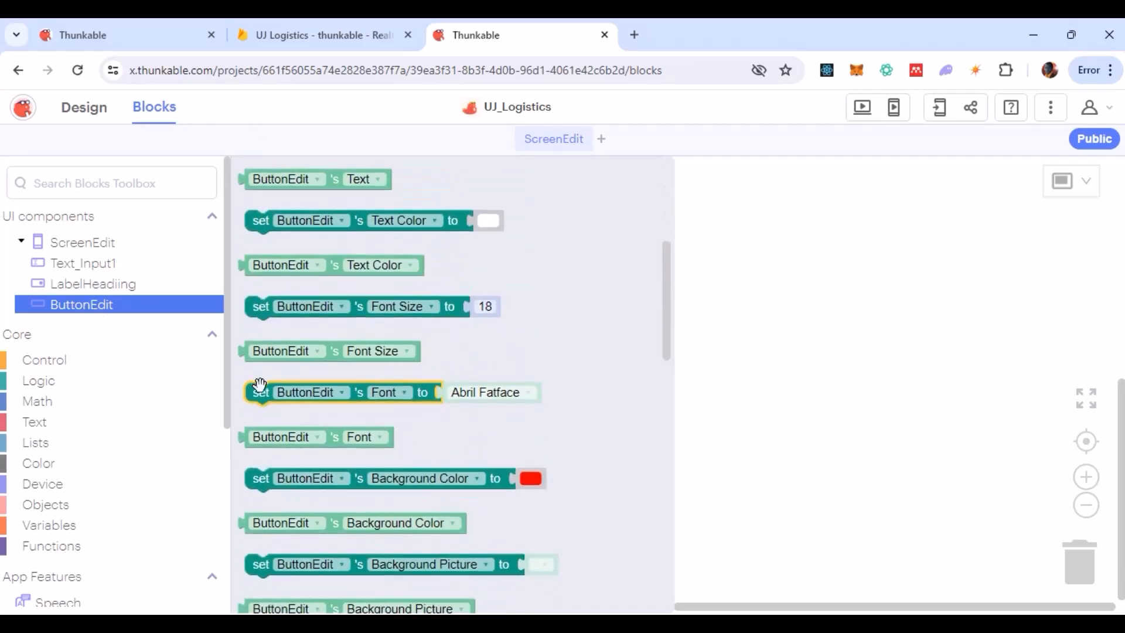
{"action": "scroll", "coordinate": [260, 385], "scroll_direction": "down", "scroll_amount": 2}
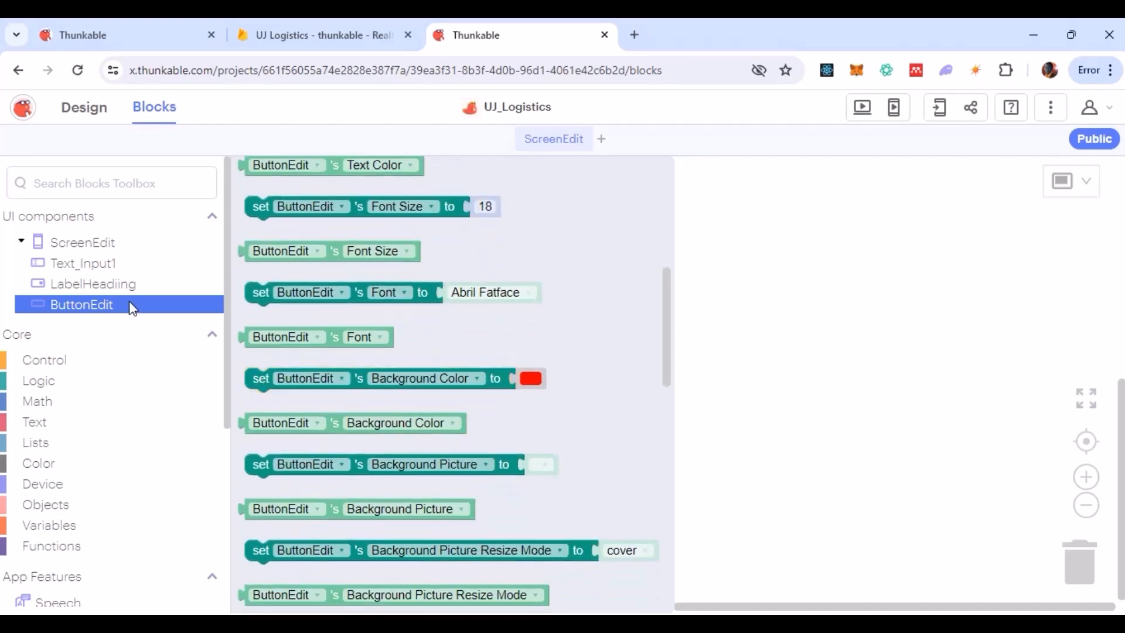
{"action": "scroll", "coordinate": [320, 444], "scroll_direction": "up", "scroll_amount": 7}
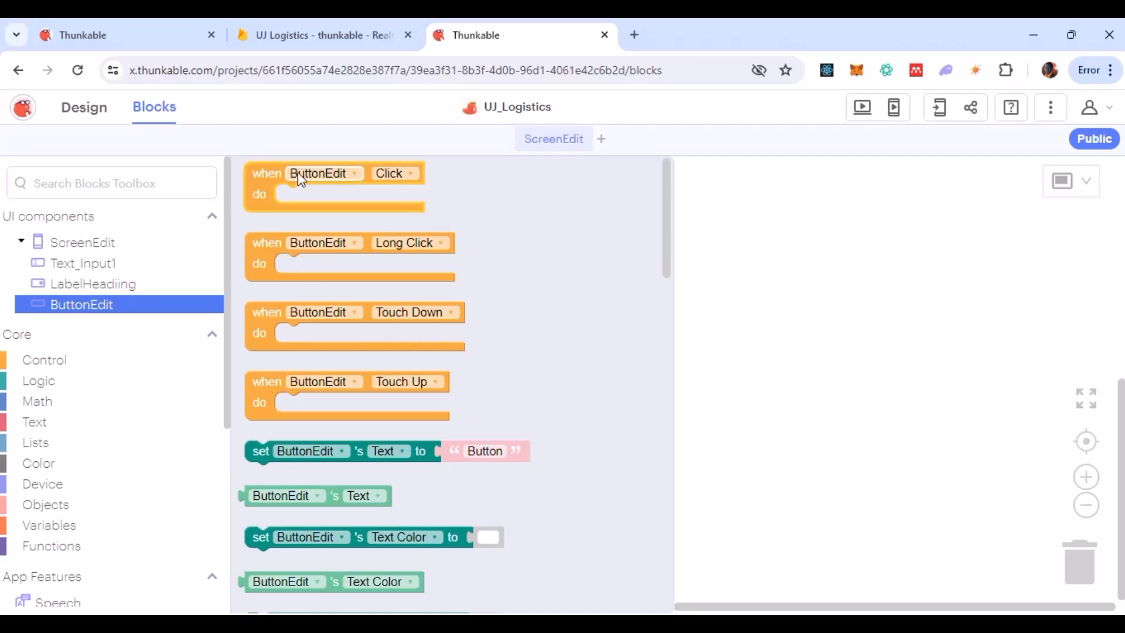
{"action": "left_click_drag", "start_coordinate": [262, 178], "coordinate": [289, 227]}
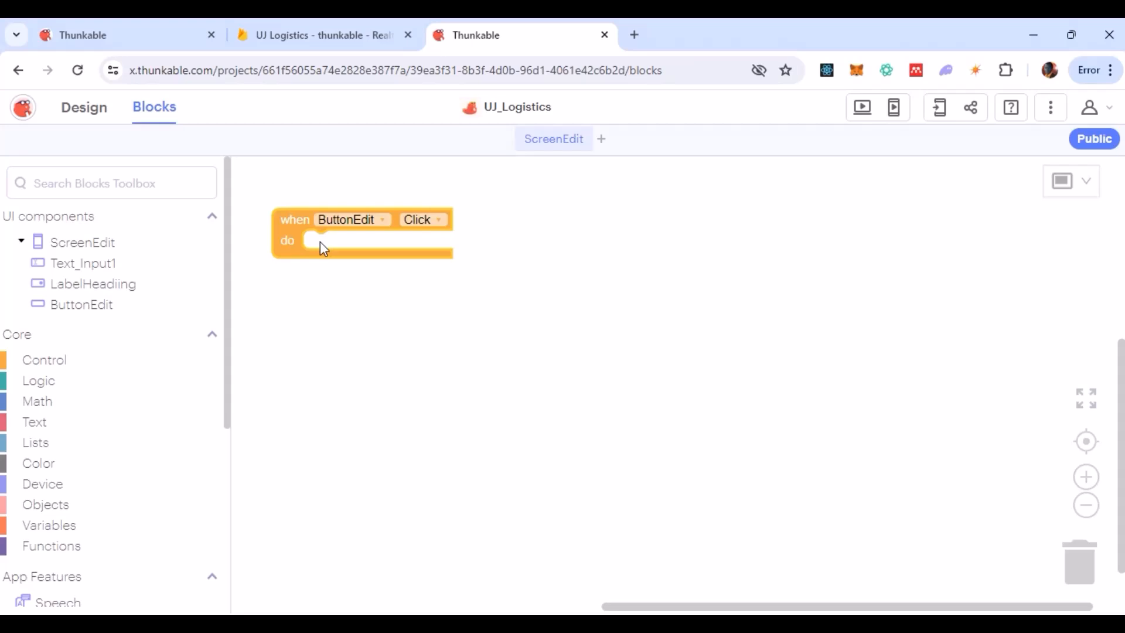
{"action": "left_click", "coordinate": [110, 20]}
{"action": "scroll", "coordinate": [389, 310], "scroll_direction": "up", "scroll_amount": 1}
{"action": "left_click", "coordinate": [501, 34]}
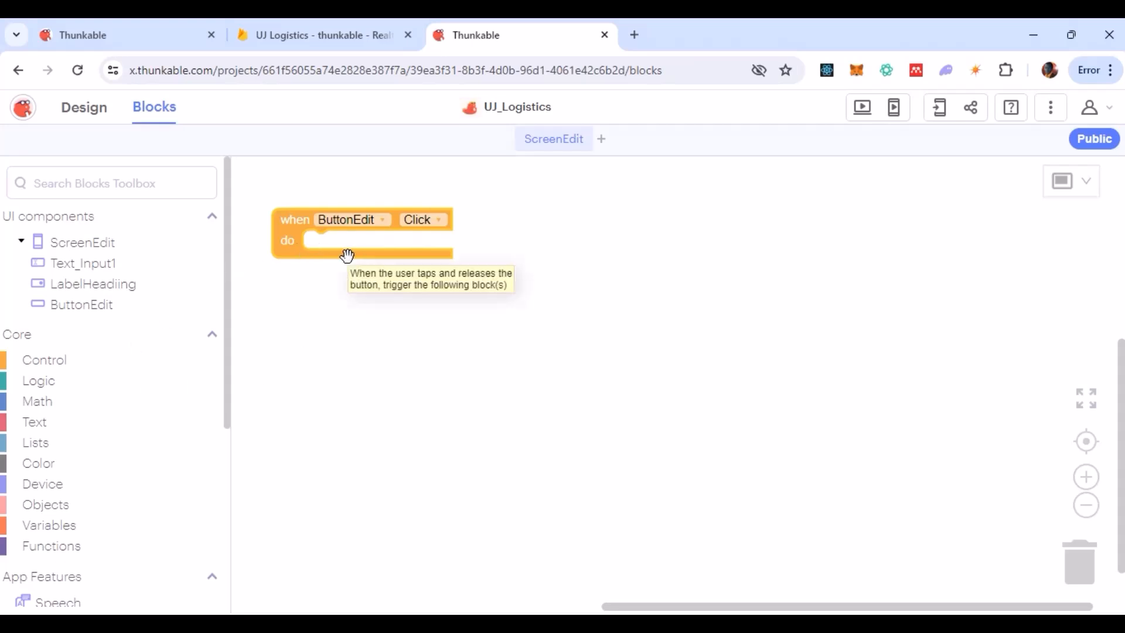
Step: Place a "set LabelHeadiing's Text to" block inside the "when ButtonEdit Click" event block
{"action": "left_click", "coordinate": [109, 285]}
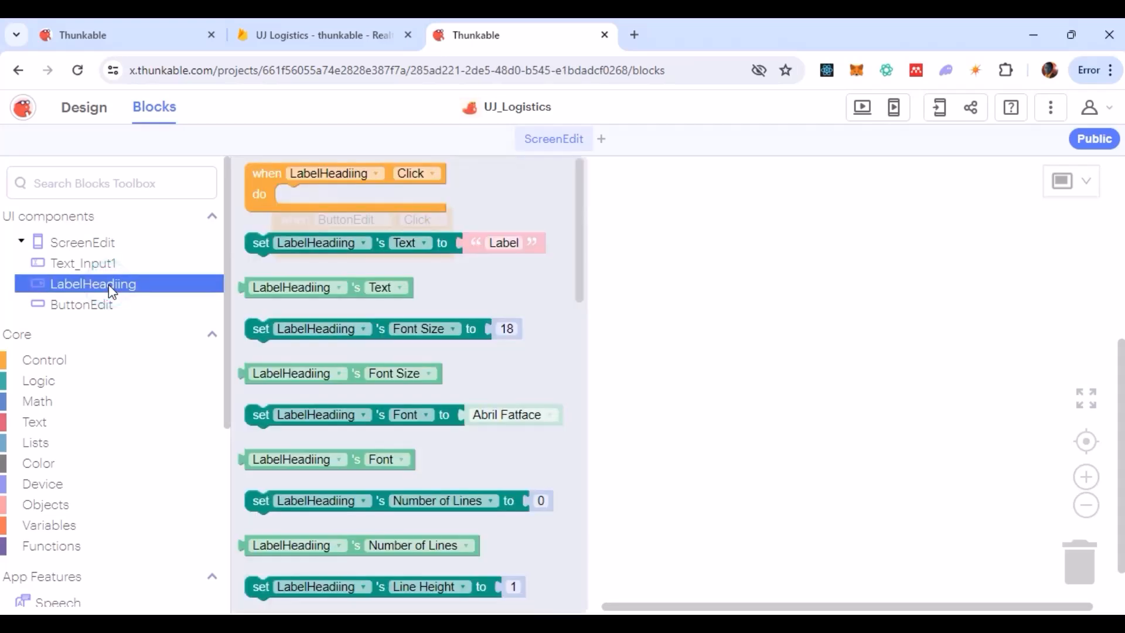
{"action": "left_click", "coordinate": [255, 242]}
{"action": "left_click_drag", "start_coordinate": [323, 243], "coordinate": [316, 242]}
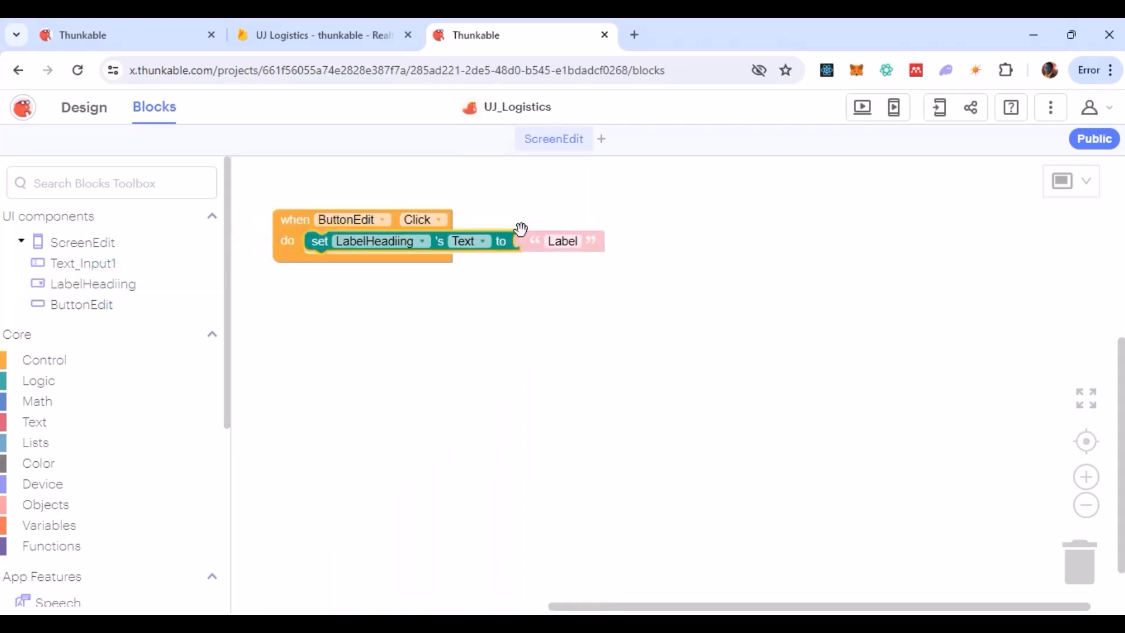
Step: Set the text value in the LabelHeadiing text block to "Button was clicked"
{"action": "left_click", "coordinate": [561, 242]}
{"action": "type", "text": "Button was cl"}
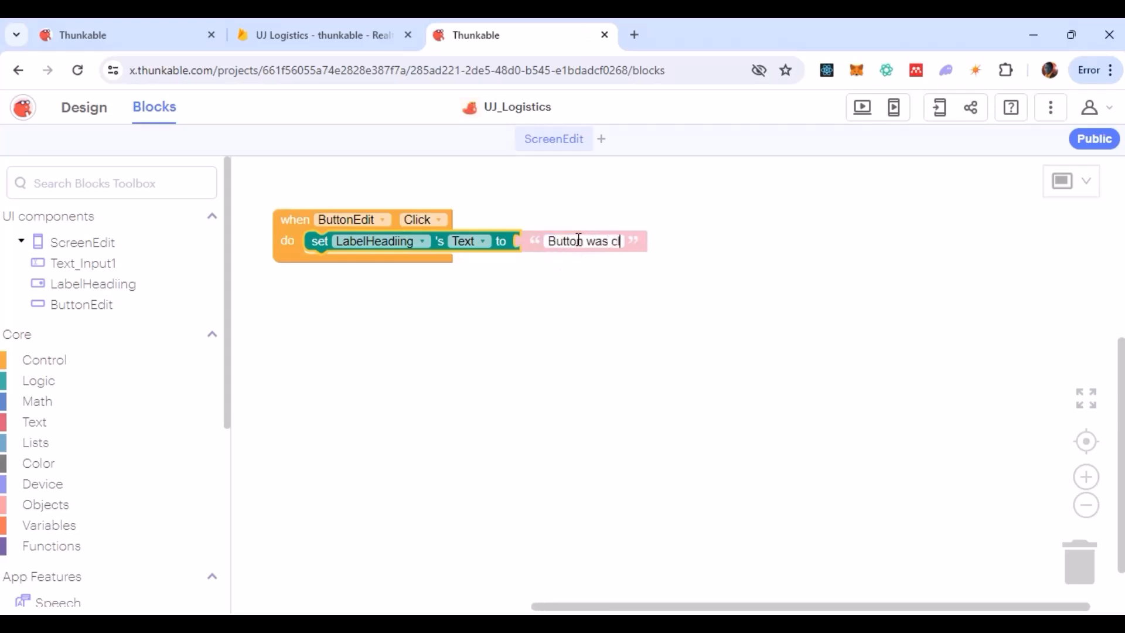
{"action": "type", "text": "icked"}
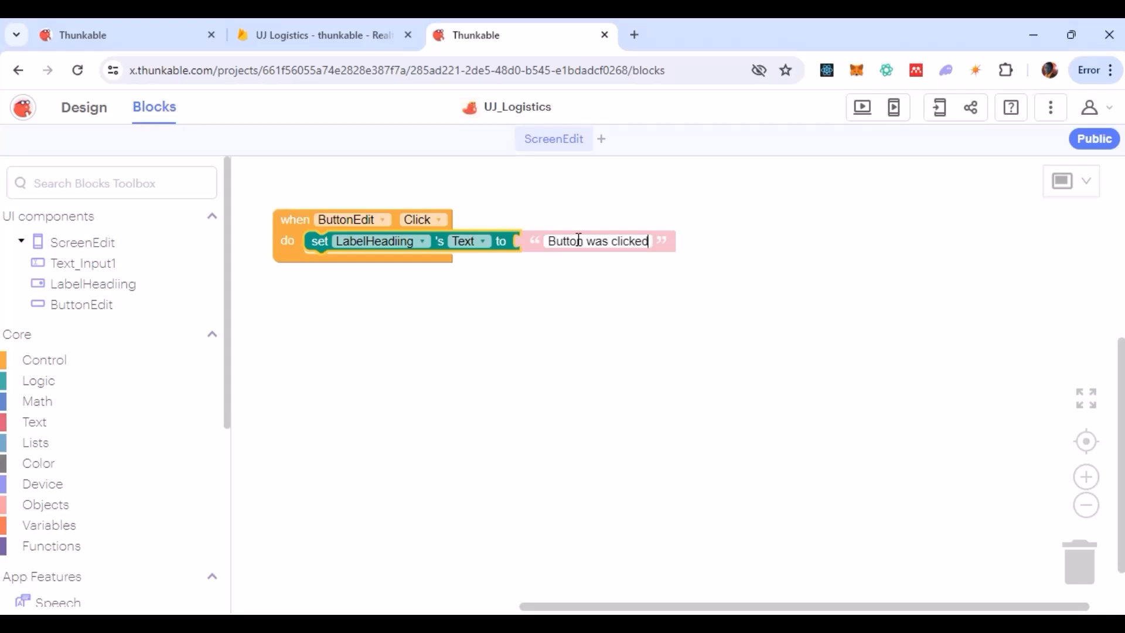
{"action": "left_click", "coordinate": [420, 301]}
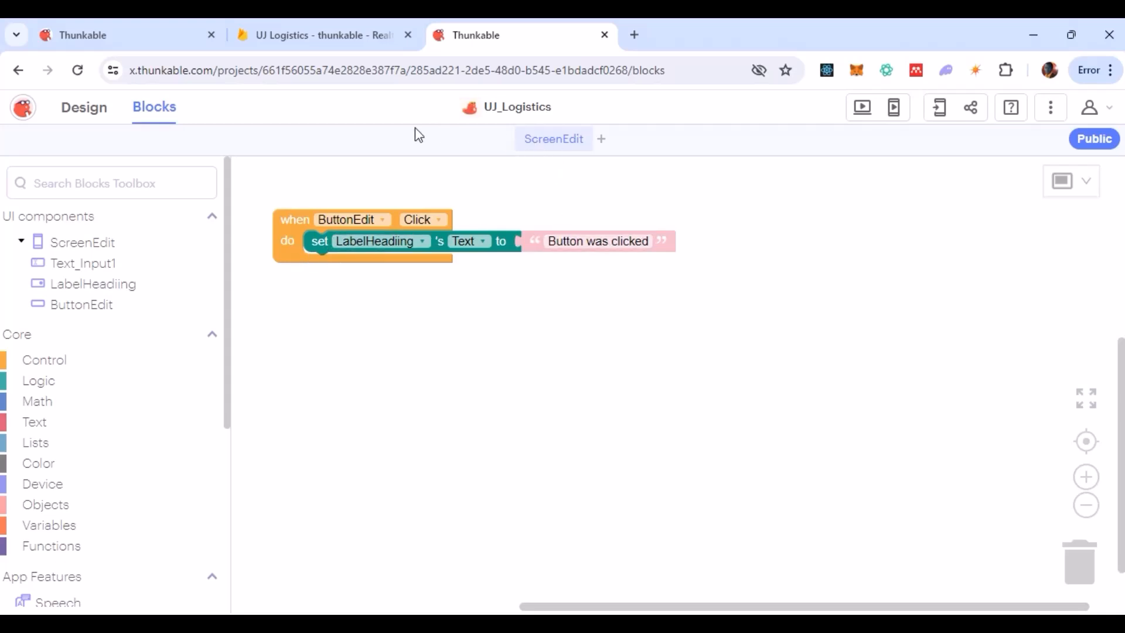
{"action": "left_click", "coordinate": [102, 109]}
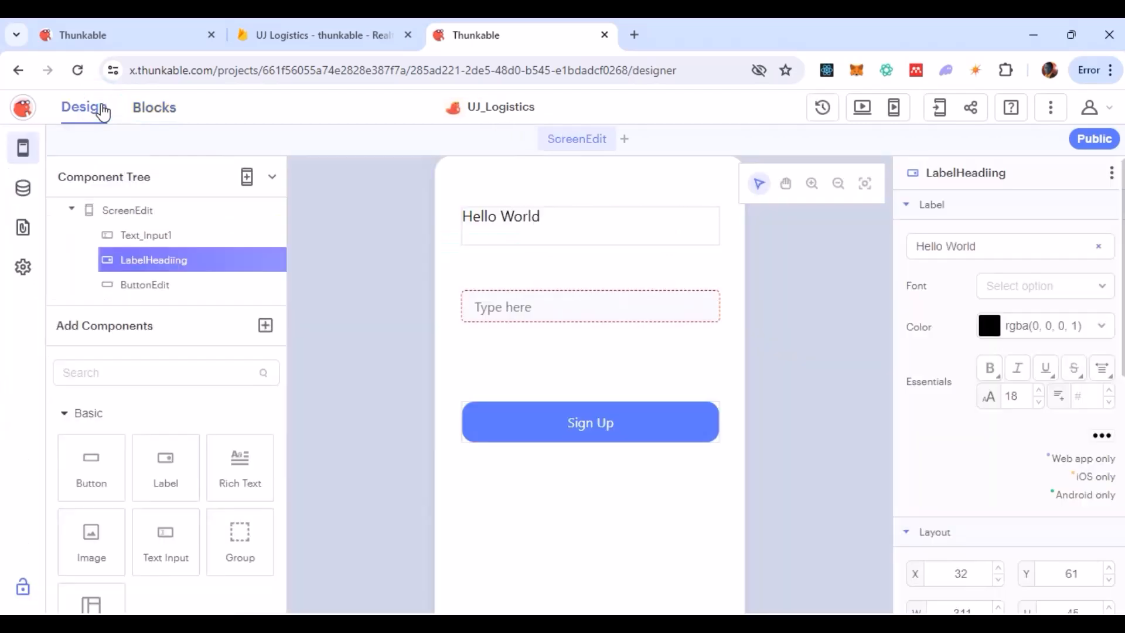
{"action": "left_click", "coordinate": [130, 115]}
{"action": "left_click", "coordinate": [144, 114]}
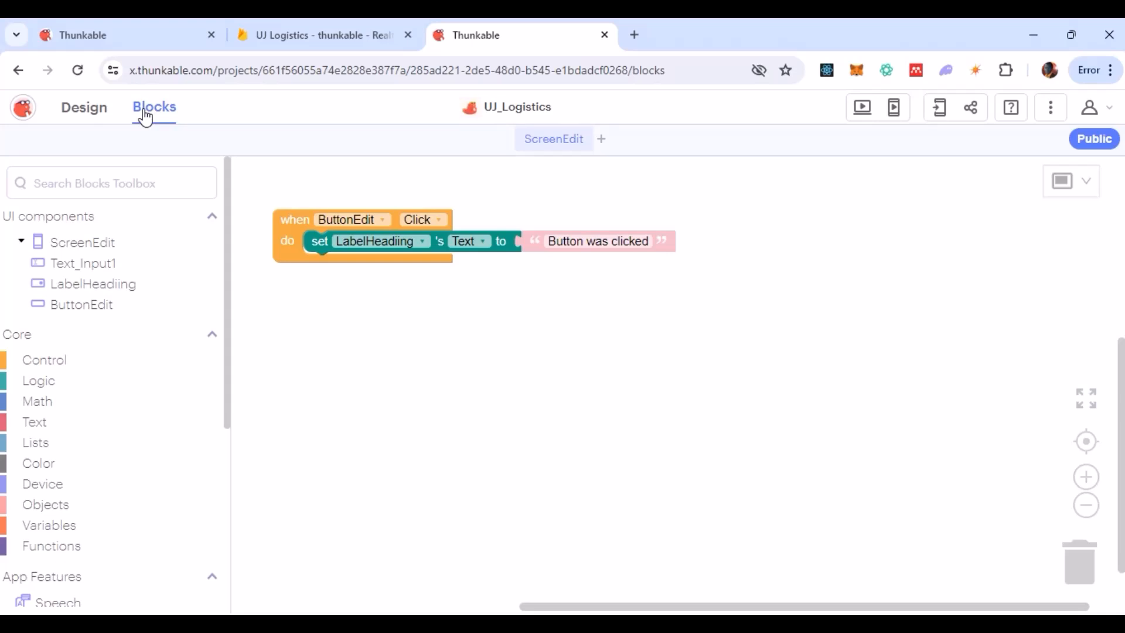
Step: Test the Sign Up button in the design's web preview, highlight the heading label's text, and return to editing
{"action": "left_click", "coordinate": [91, 116]}
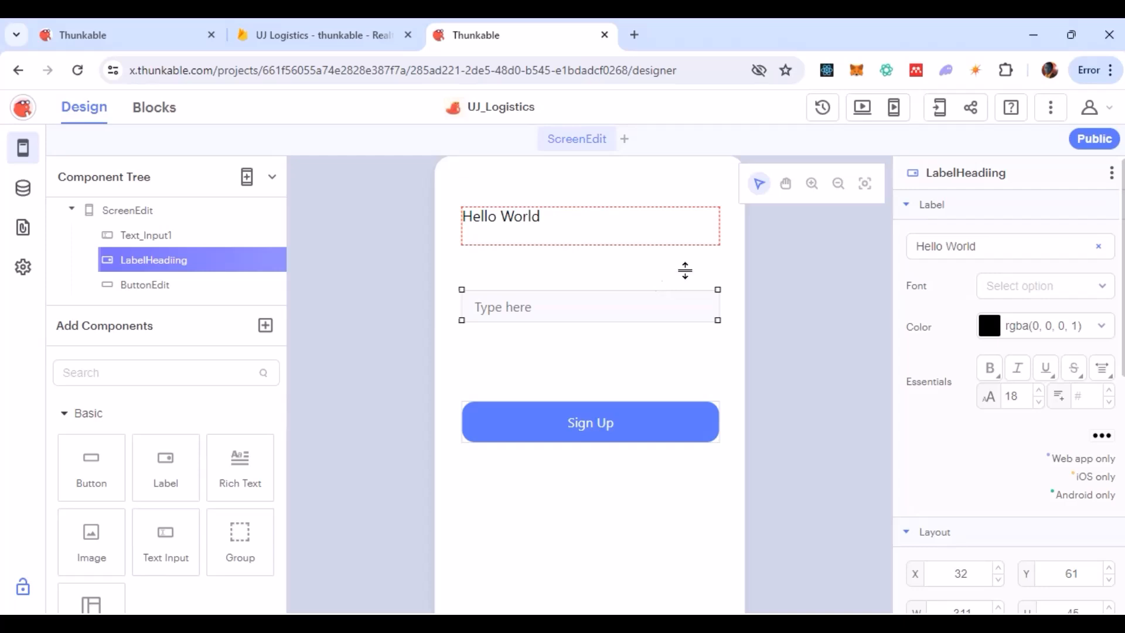
{"action": "left_click", "coordinate": [862, 111]}
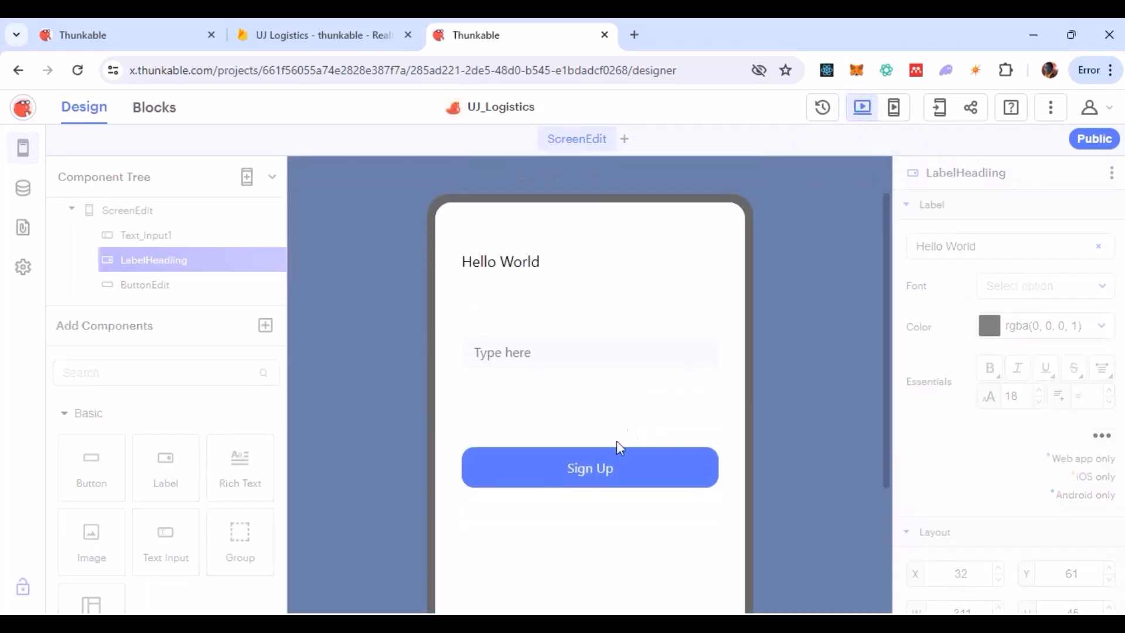
{"action": "left_click", "coordinate": [599, 469]}
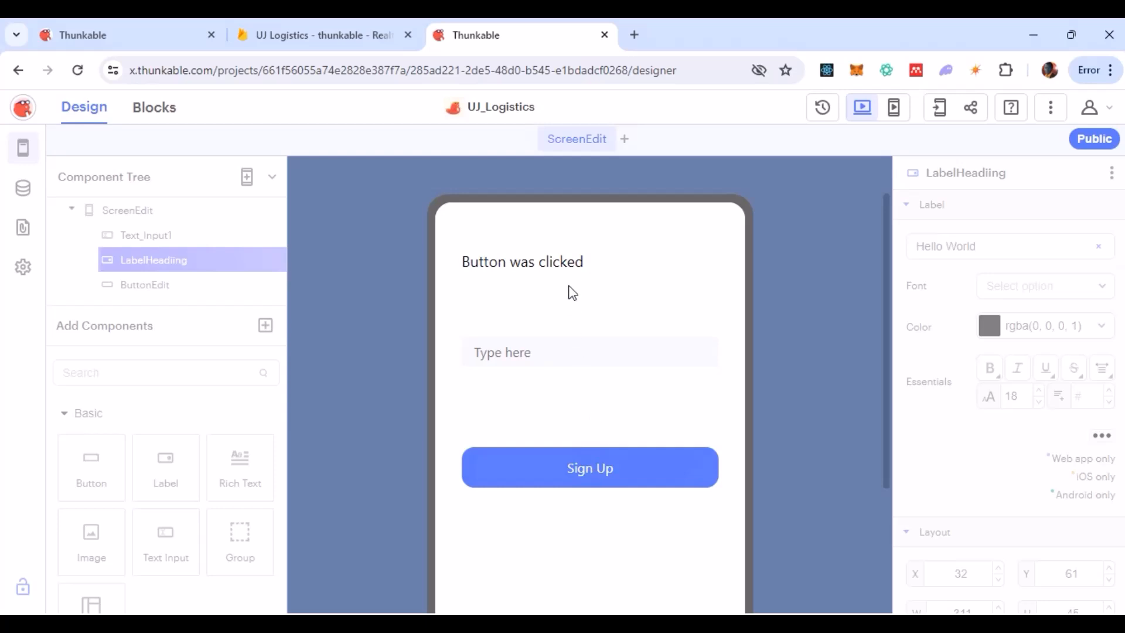
{"action": "left_click_drag", "start_coordinate": [595, 265], "coordinate": [453, 270]}
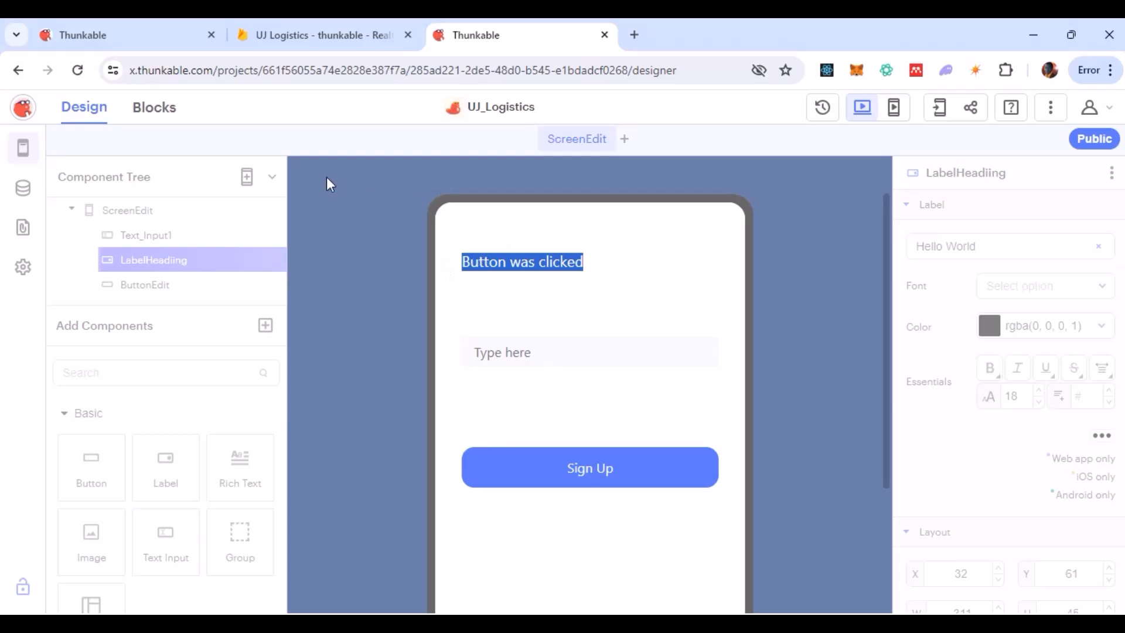
{"action": "left_click", "coordinate": [867, 109]}
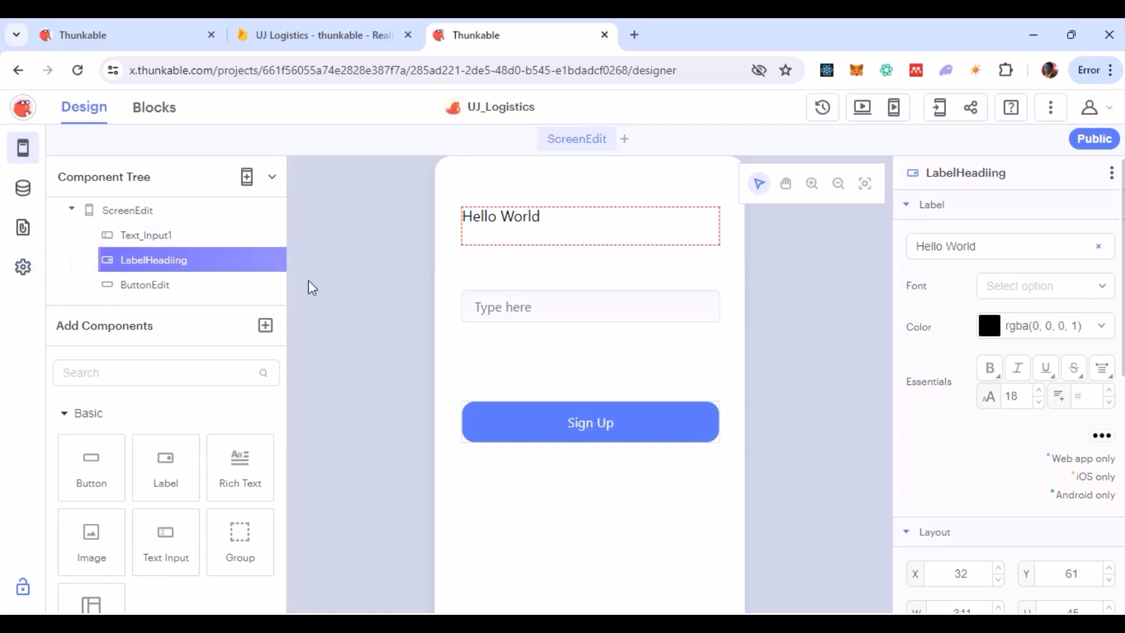
Step: Switch to the OneNote notes and add a short blue pen stroke over the end of "track" in the fifth app-flow box
{"action": "key", "text": "alt+Tab"}
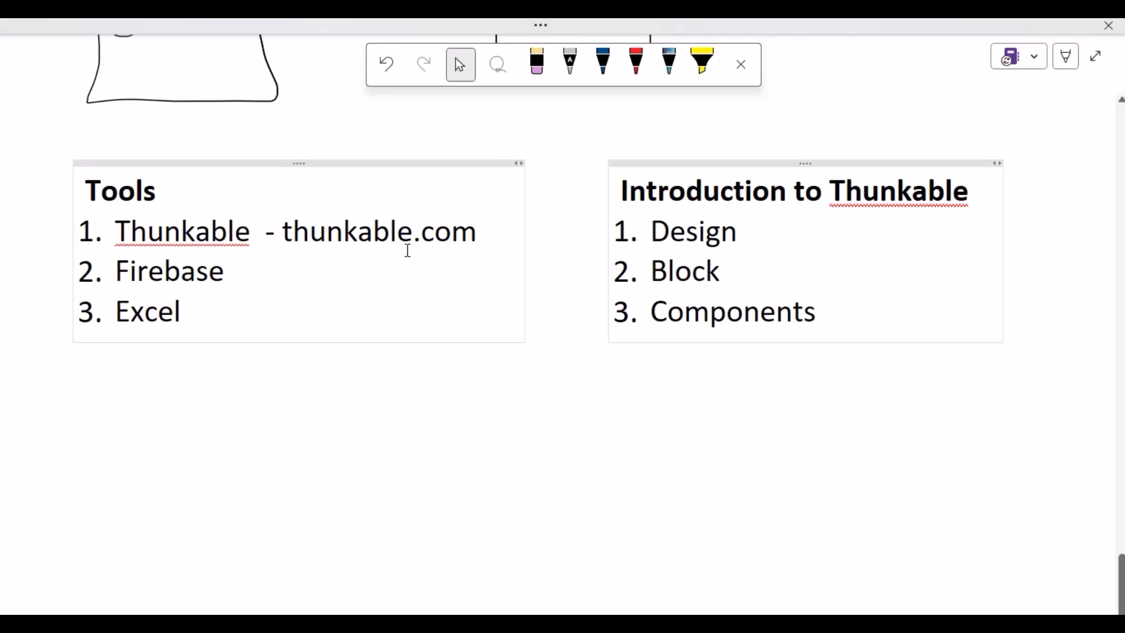
{"action": "scroll", "coordinate": [410, 256], "scroll_direction": "up", "scroll_amount": 3}
{"action": "scroll", "coordinate": [428, 257], "scroll_direction": "up", "scroll_amount": 6}
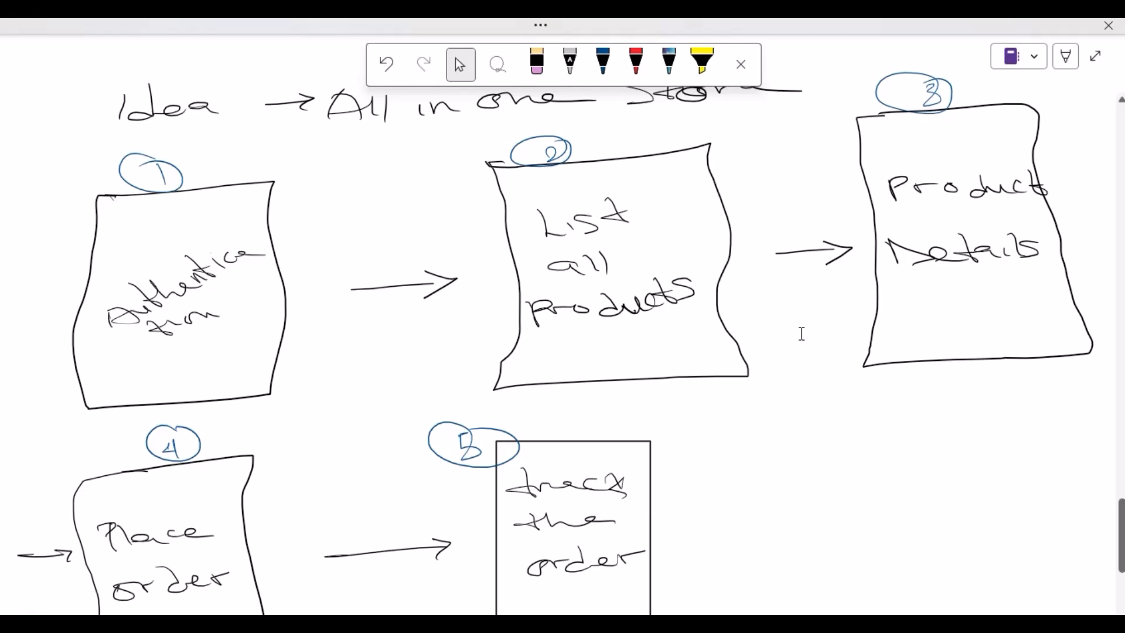
{"action": "scroll", "coordinate": [357, 467], "scroll_direction": "down", "scroll_amount": 1}
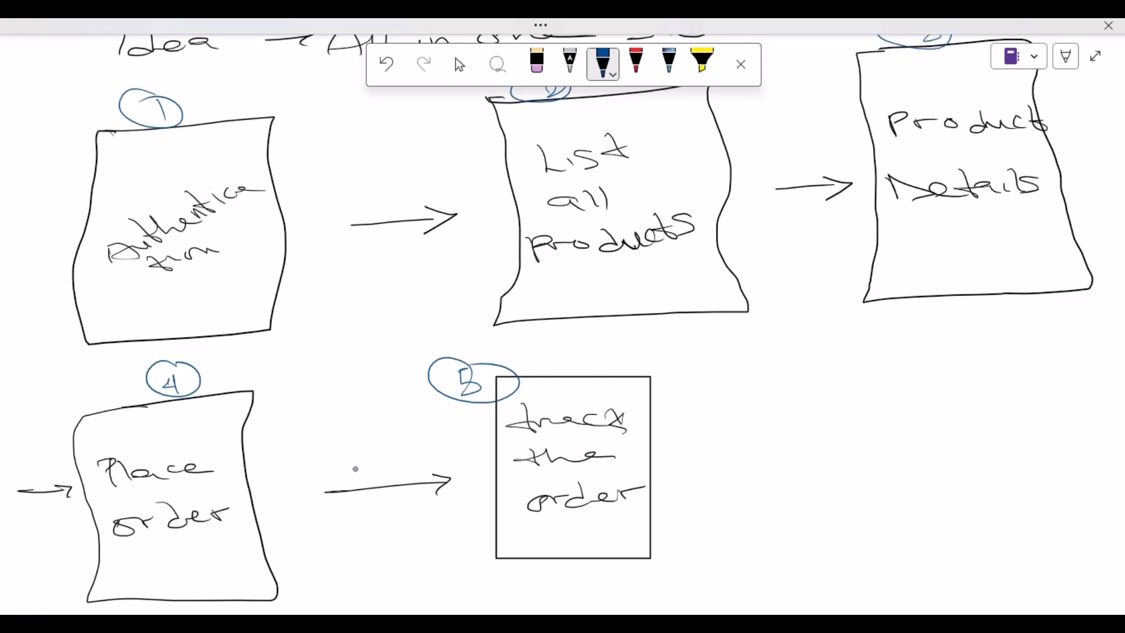
{"action": "left_click_drag", "start_coordinate": [613, 414], "coordinate": [616, 438]}
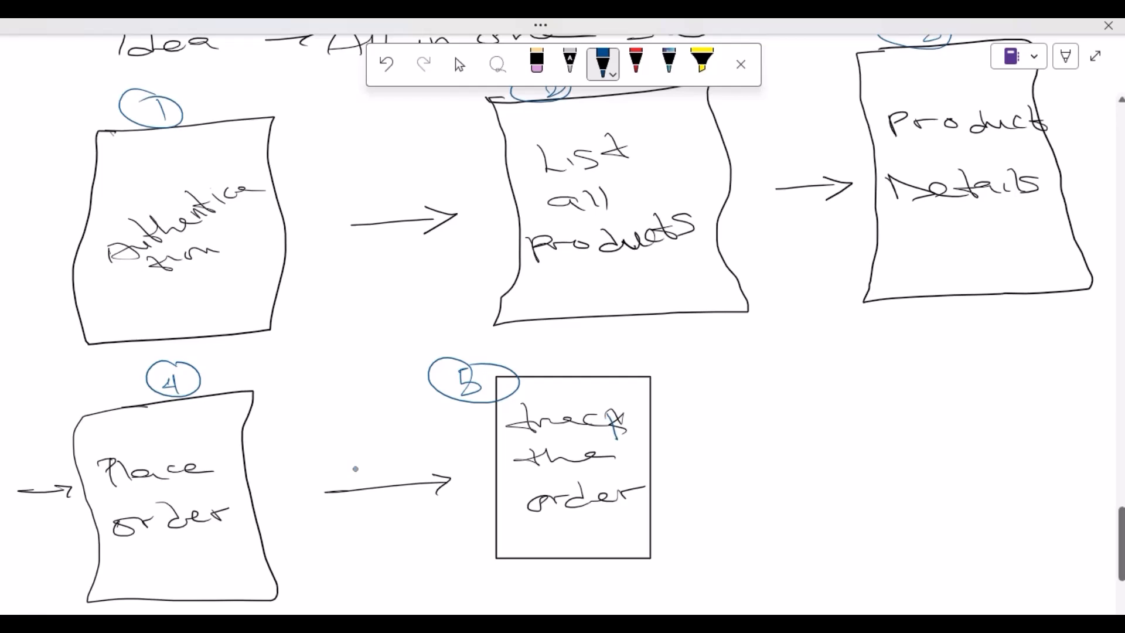
{"action": "left_click", "coordinate": [460, 65]}
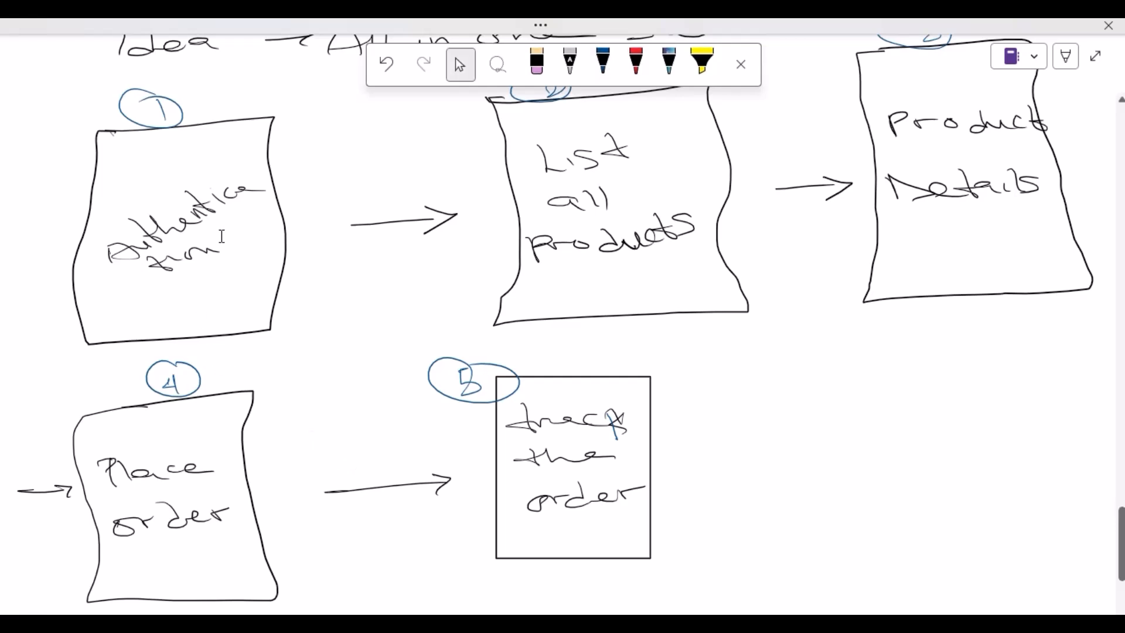